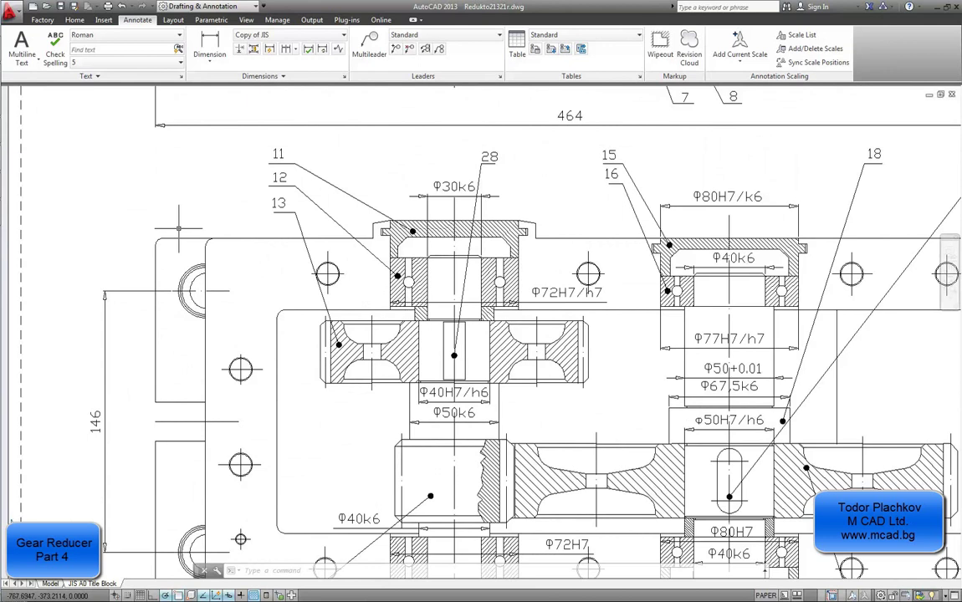
# Step: Check the corner radii of the base plate, the flange and the inner cavity with trial radius dimensions, without placing them
pyautogui.click(209, 57)
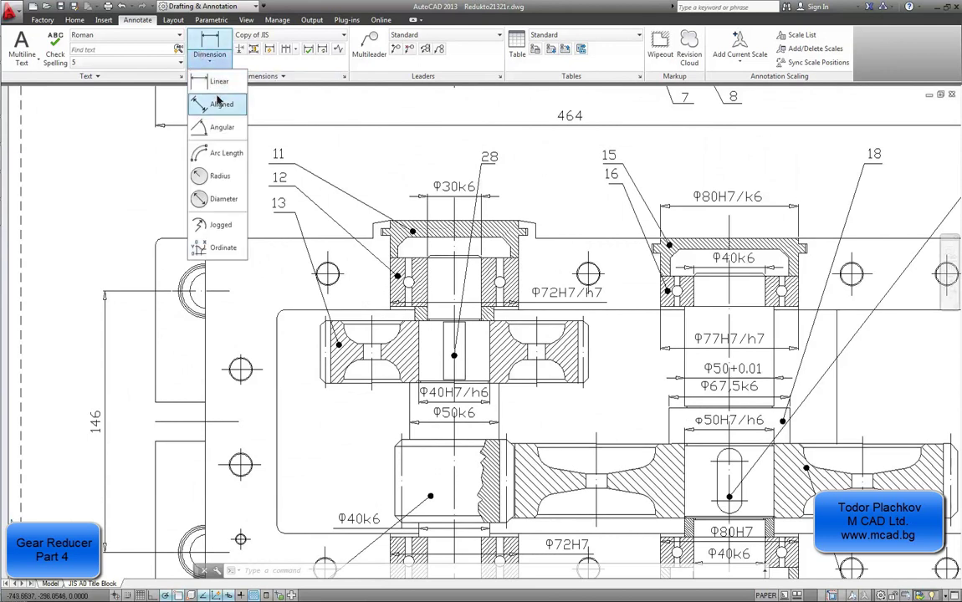
pyautogui.click(219, 176)
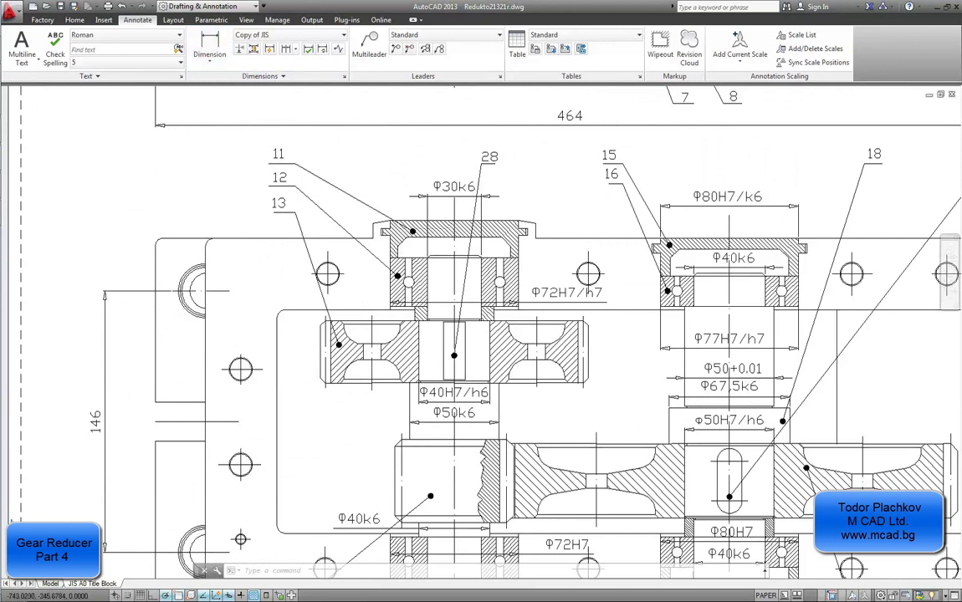
pyautogui.click(157, 241)
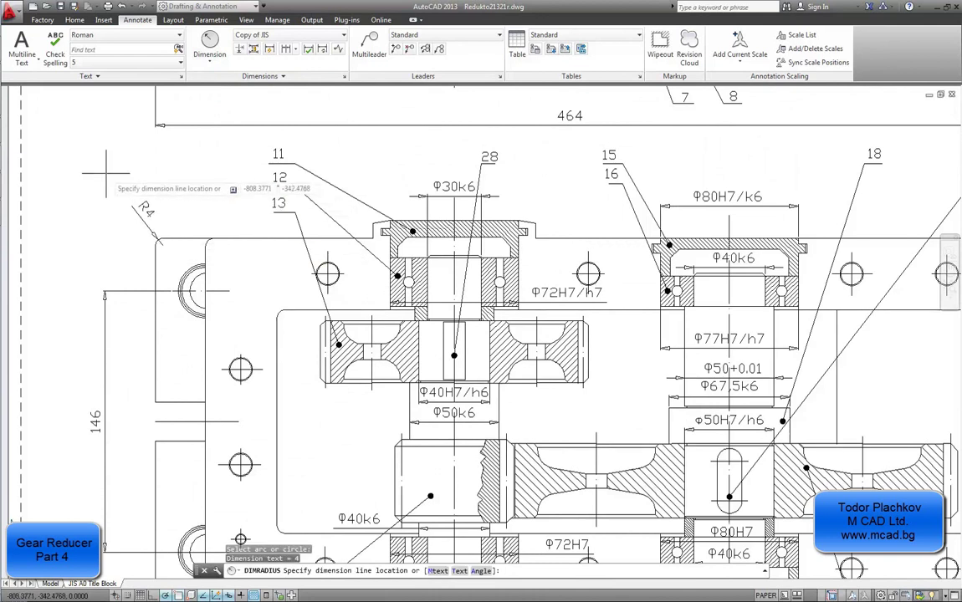
pyautogui.press('Escape')
pyautogui.press('Return')
pyautogui.click(209, 242)
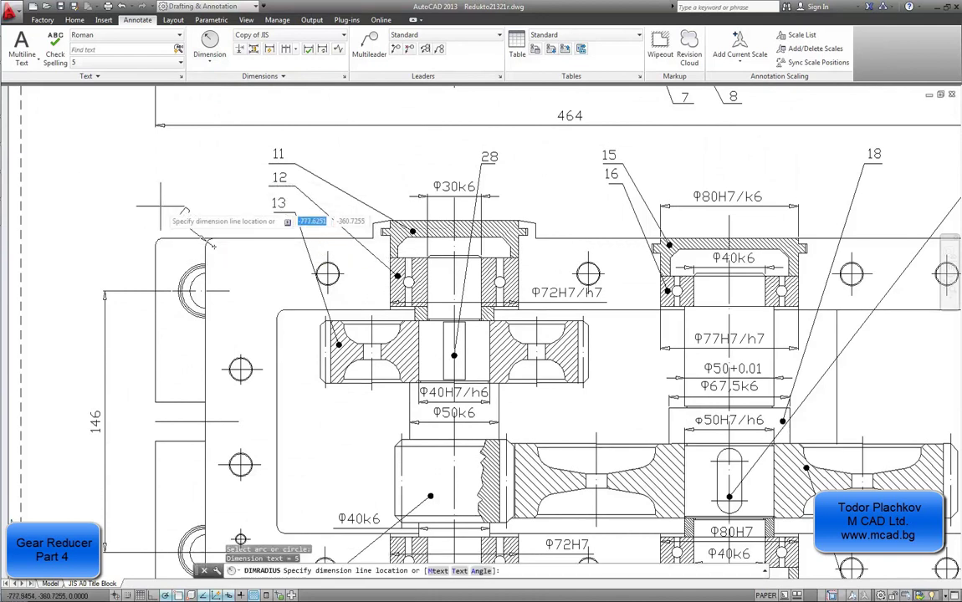
pyautogui.press('Escape')
pyautogui.press('Return')
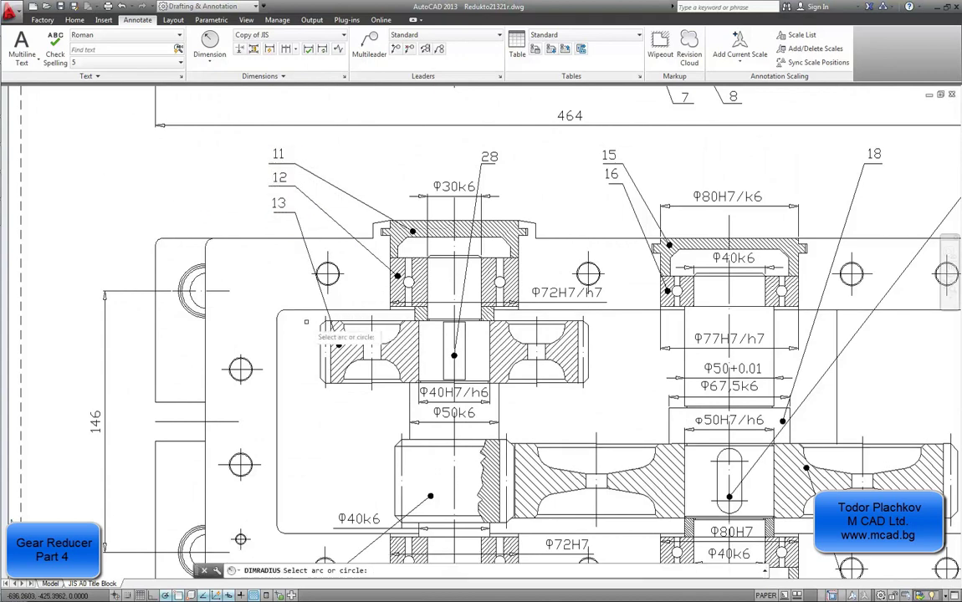
pyautogui.click(278, 315)
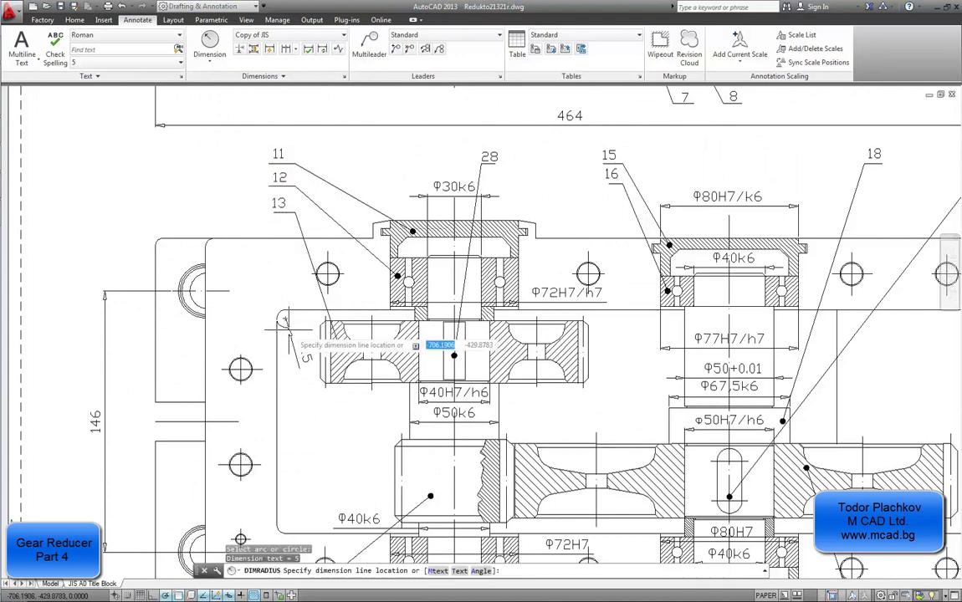
pyautogui.press('Escape')
pyautogui.moveTo(285, 343); pyautogui.dragTo(257, 254, button='middle')
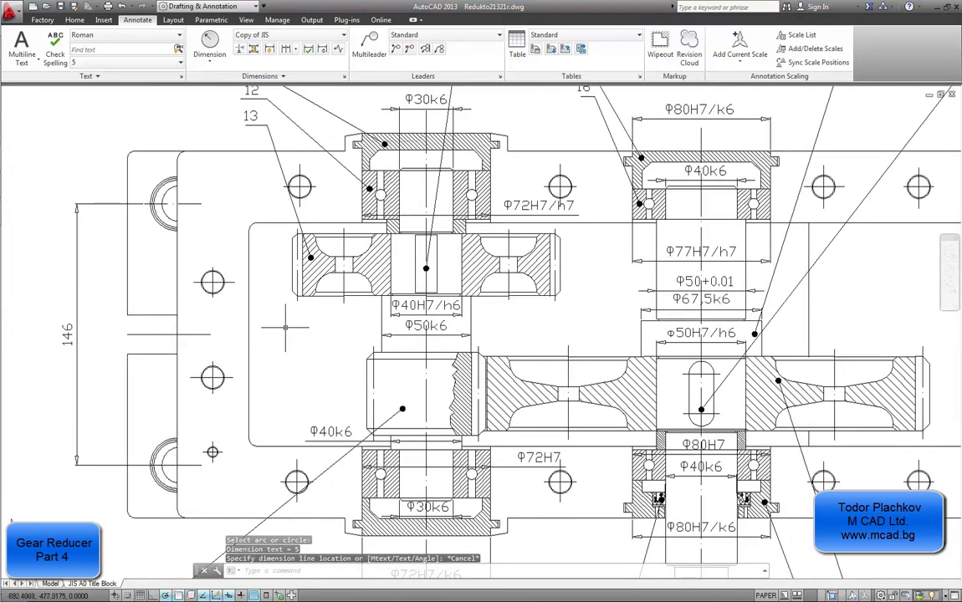
# Step: Switch to the Основа.ipt part in Inventor and start a fillet on the flange's outer and inner vertical corner edges at the near end
pyautogui.moveTo(7, 158)
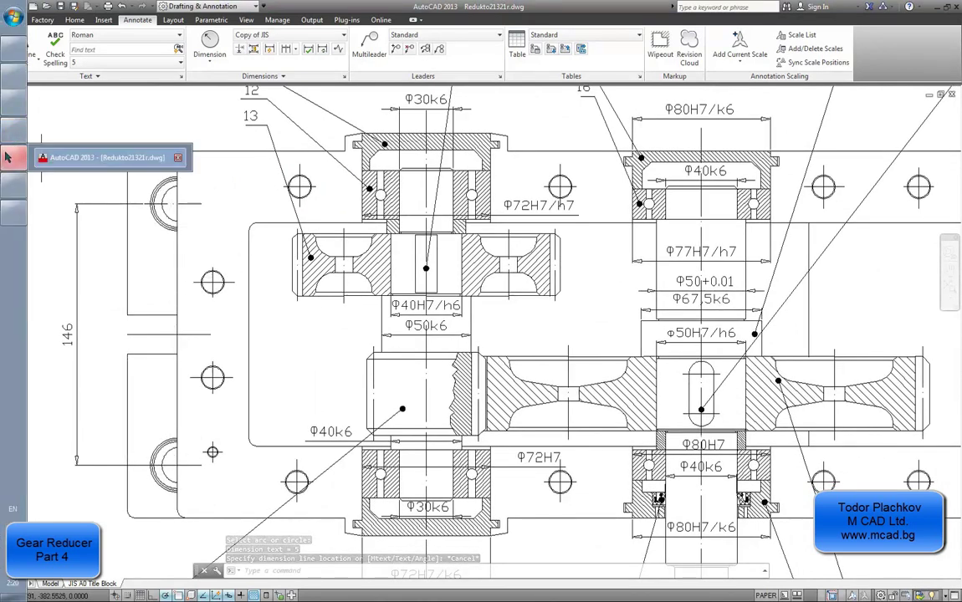
pyautogui.click(10, 130)
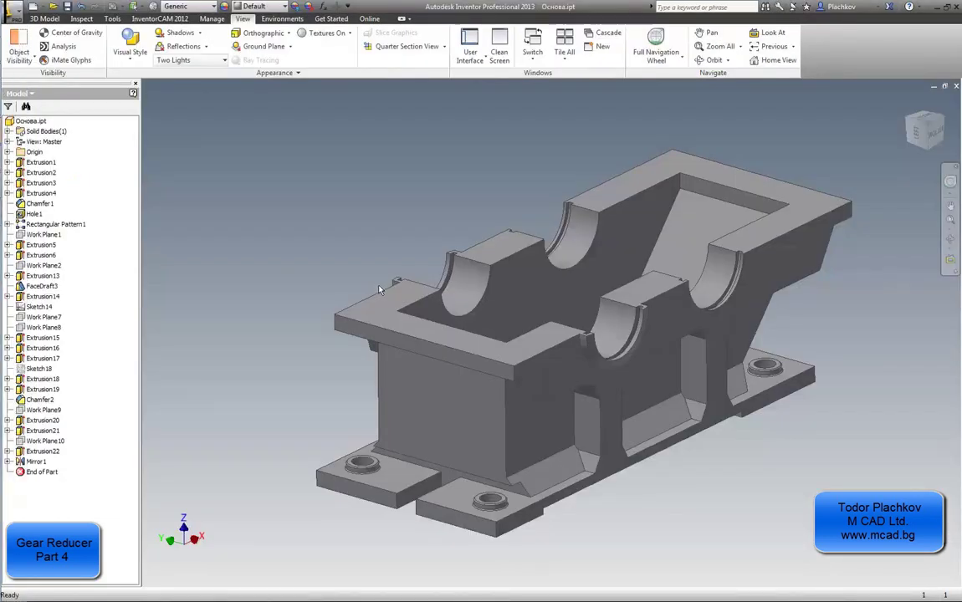
pyautogui.moveTo(379, 301); pyautogui.dragTo(368, 285, button='middle')
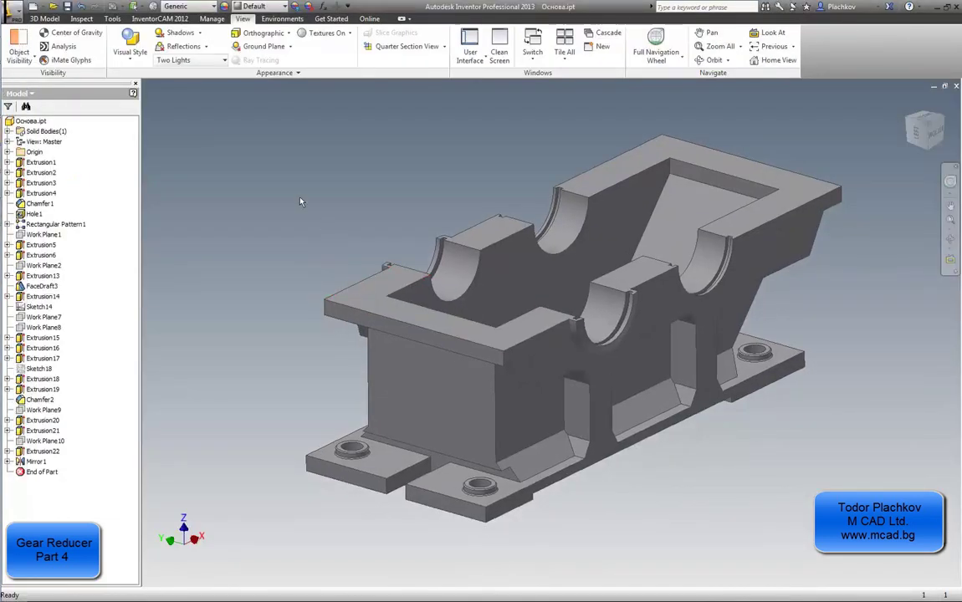
pyautogui.rightClick(232, 164)
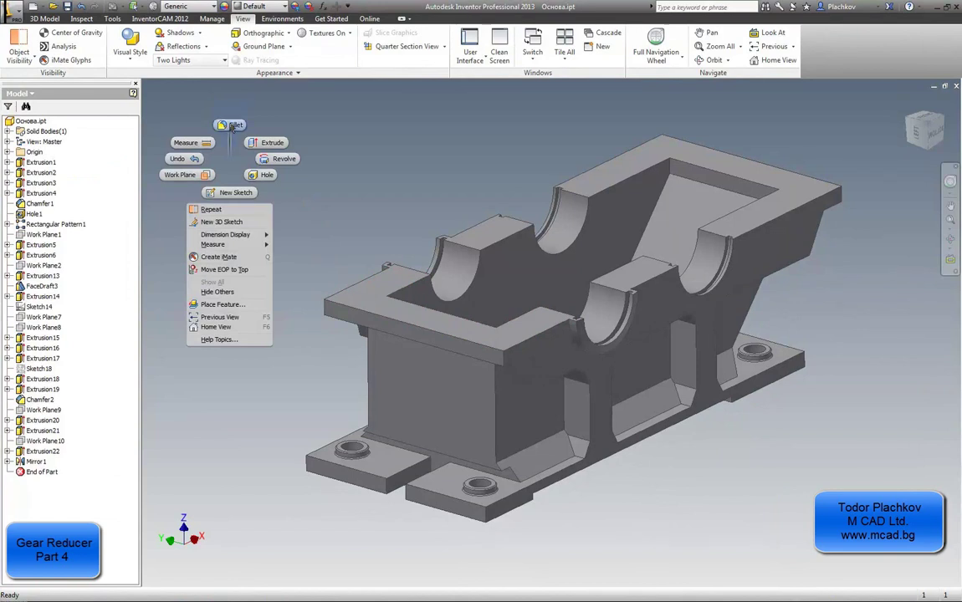
pyautogui.click(237, 151)
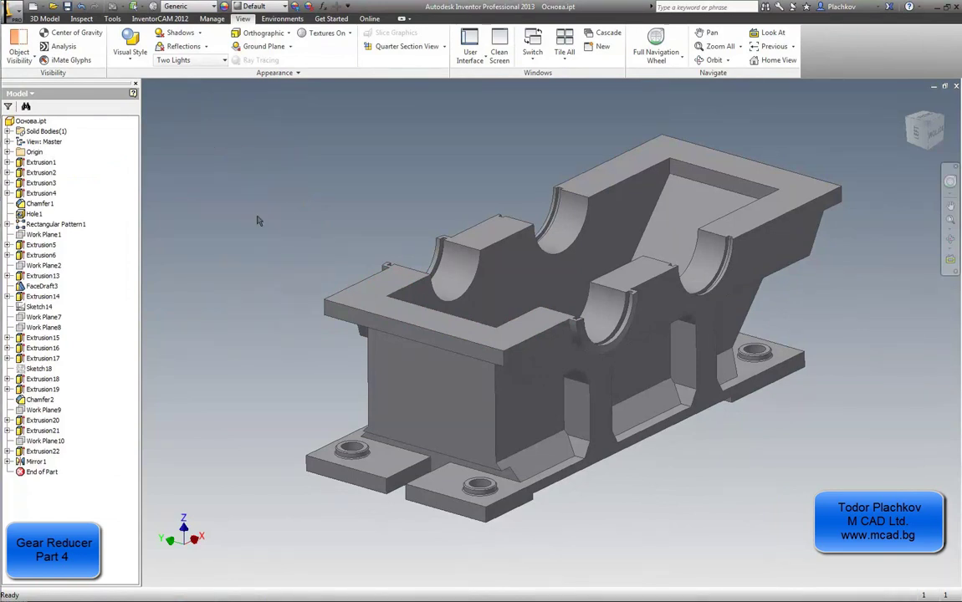
pyautogui.press('f')
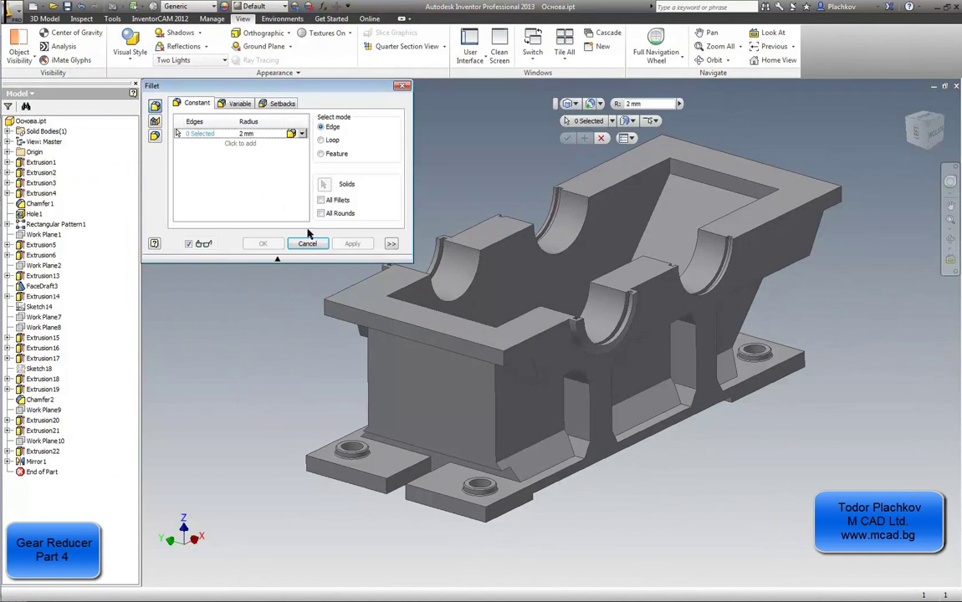
pyautogui.click(326, 308)
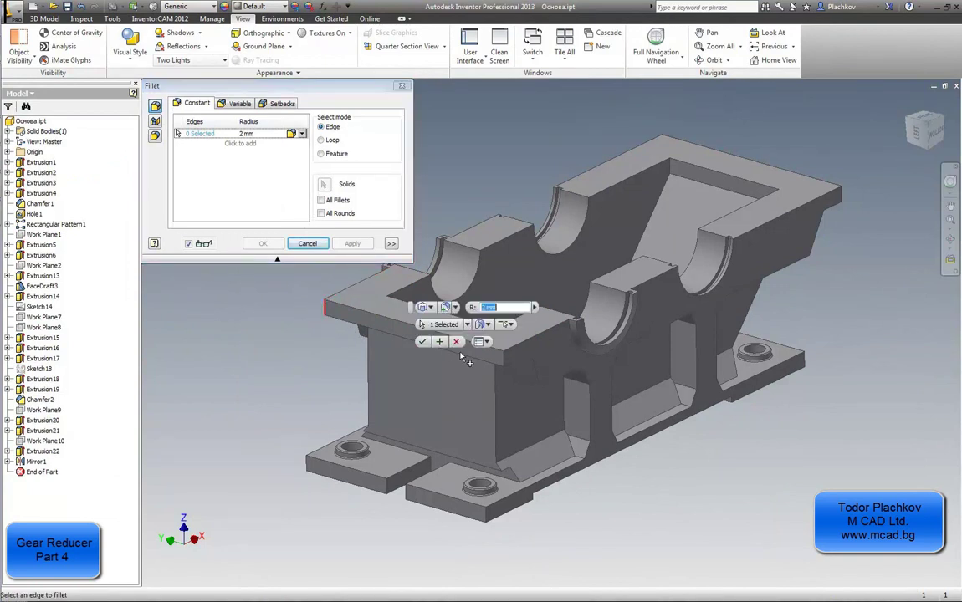
pyautogui.click(505, 359)
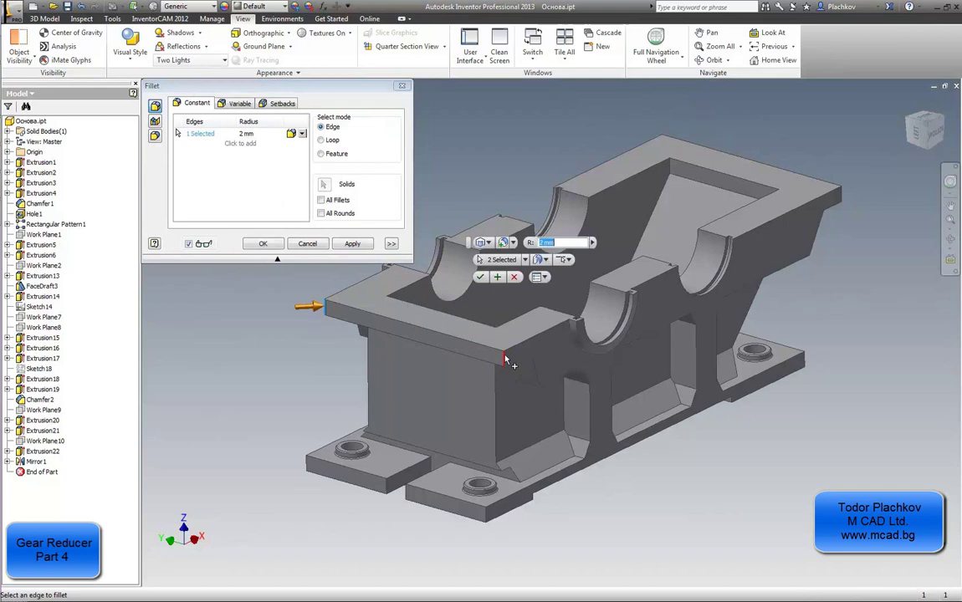
pyautogui.click(386, 311)
pyautogui.moveTo(404, 354); pyautogui.dragTo(336, 390, button='middle')
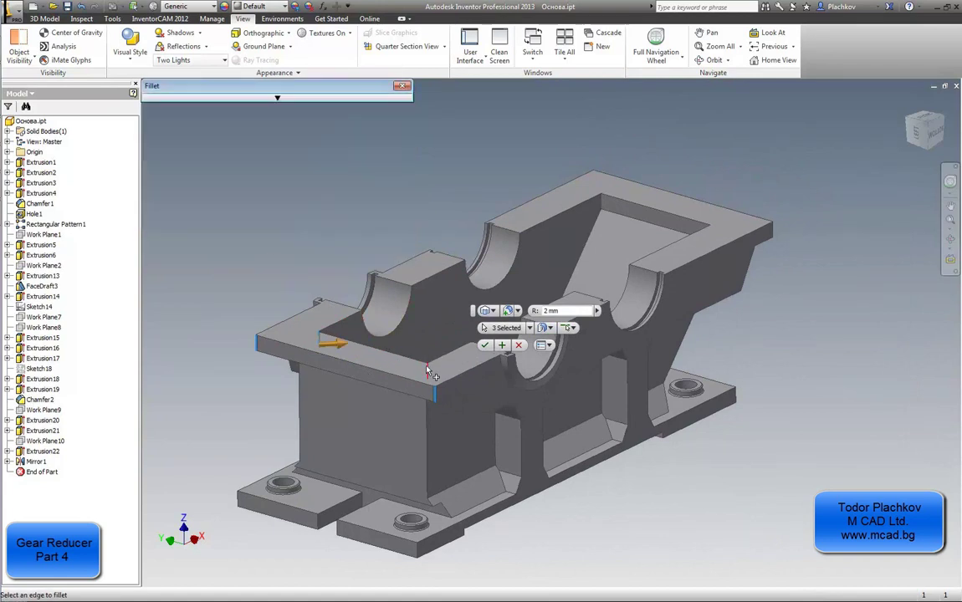
pyautogui.click(383, 329)
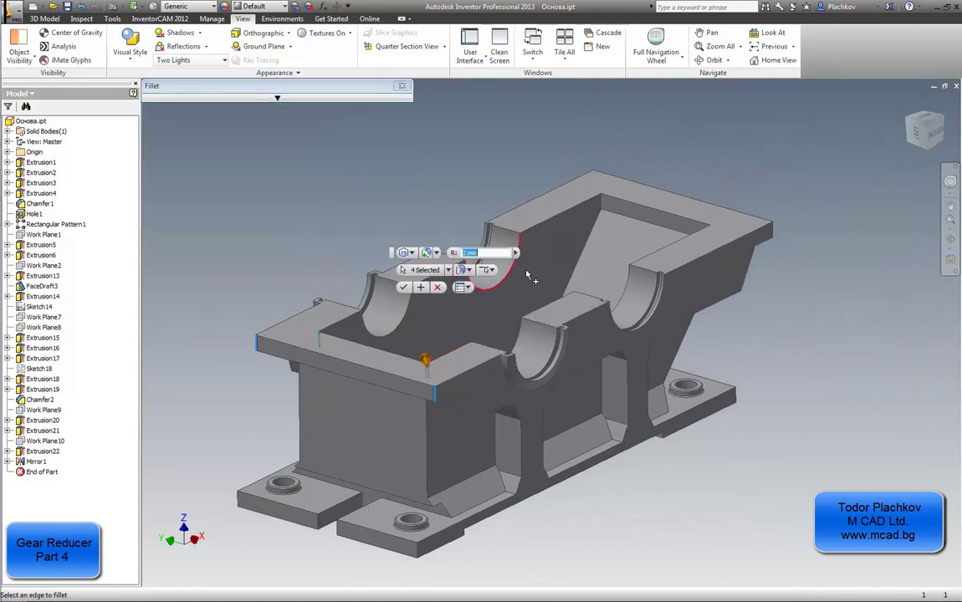
# Step: Add the outer and inner vertical corner edges at the flange's far end to the fillet selection
pyautogui.click(604, 208)
pyautogui.scroll(5, 615, 200)
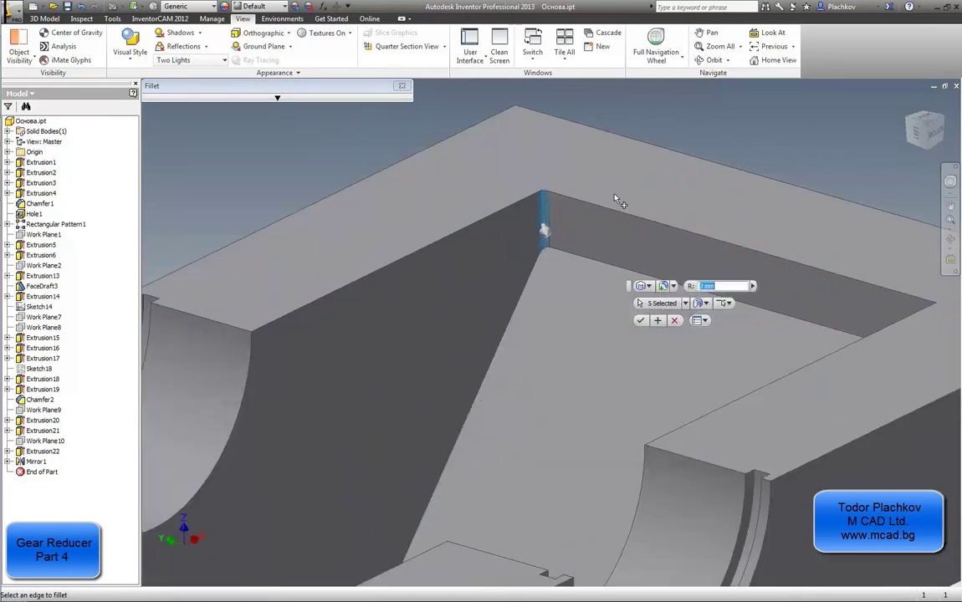
pyautogui.scroll(-5, 604, 311)
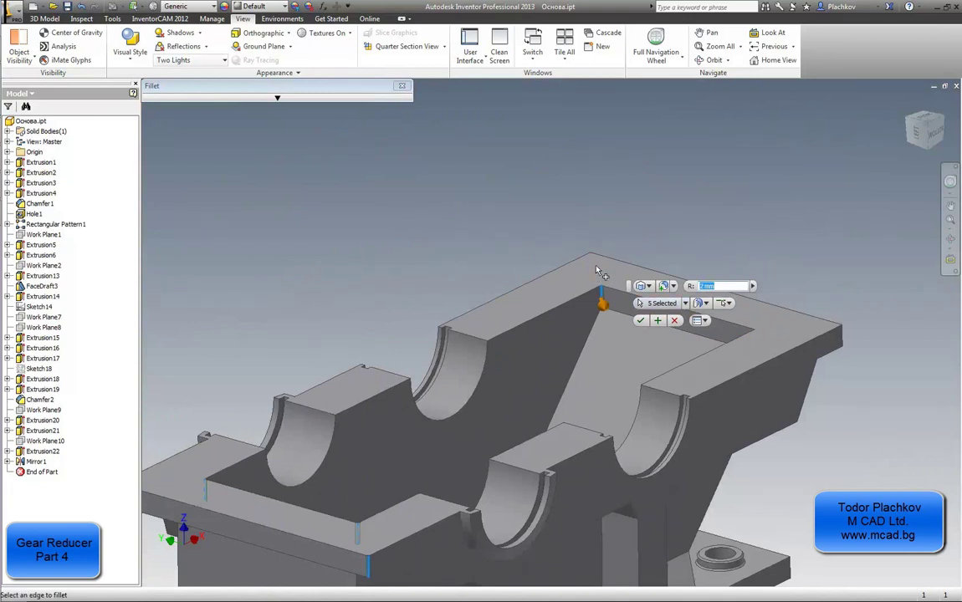
pyautogui.click(591, 268)
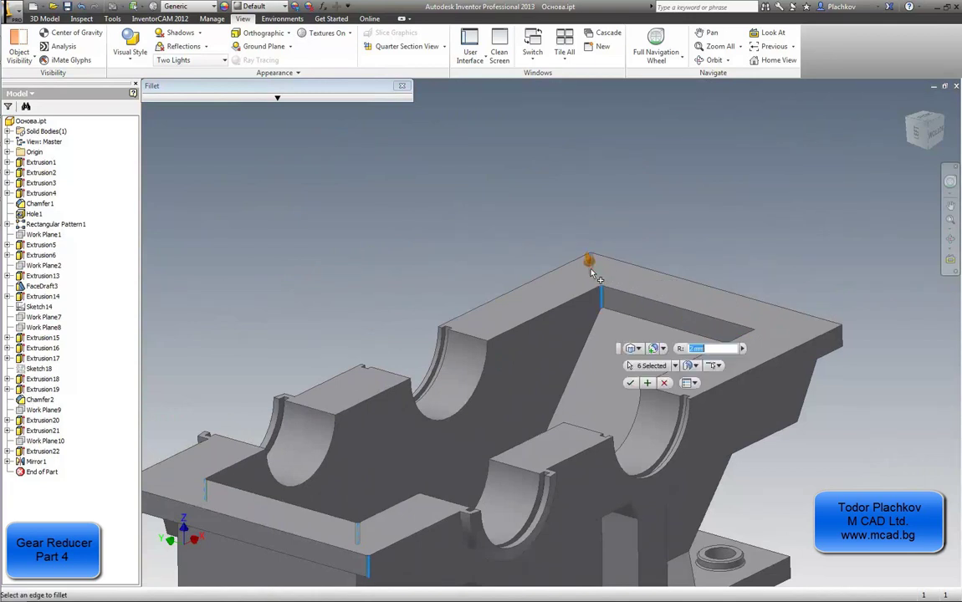
pyautogui.click(844, 337)
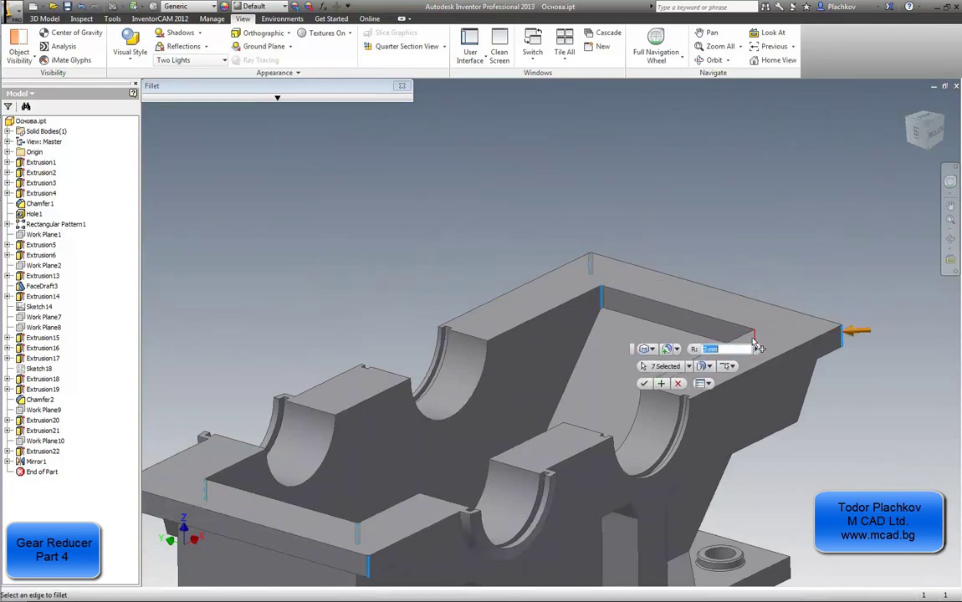
pyautogui.click(753, 340)
# Step: Set the fillet radius to 5 mm and create the fillet on the eight selected flange corner edges
pyautogui.moveTo(718, 320); pyautogui.dragTo(726, 221, button='middle')
pyautogui.scroll(3, 302, 228)
pyautogui.moveTo(303, 228); pyautogui.dragTo(306, 239, button='middle')
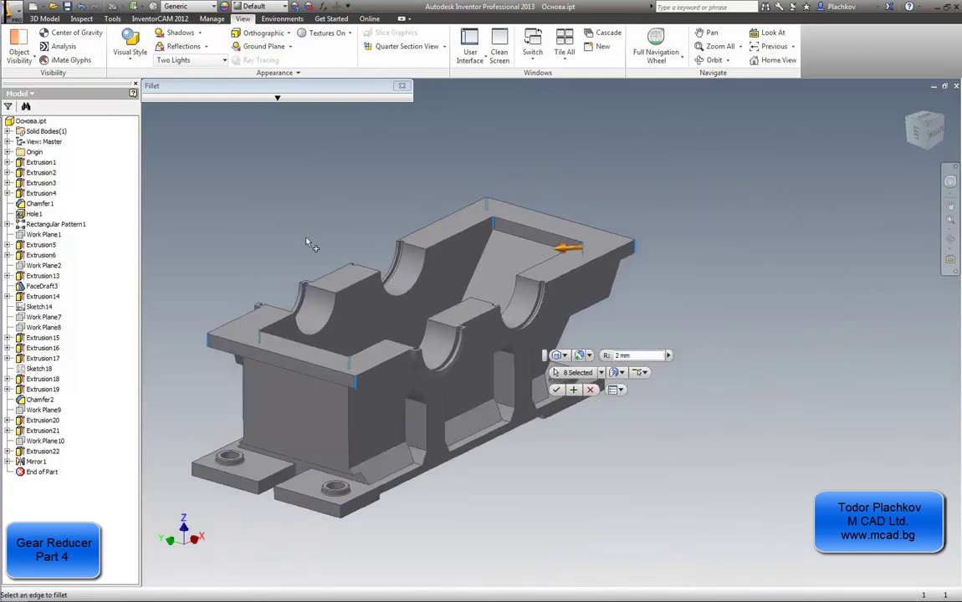
pyautogui.click(639, 355)
pyautogui.press('Return')
pyautogui.scroll(4, 215, 326)
pyautogui.scroll(-3, 307, 322)
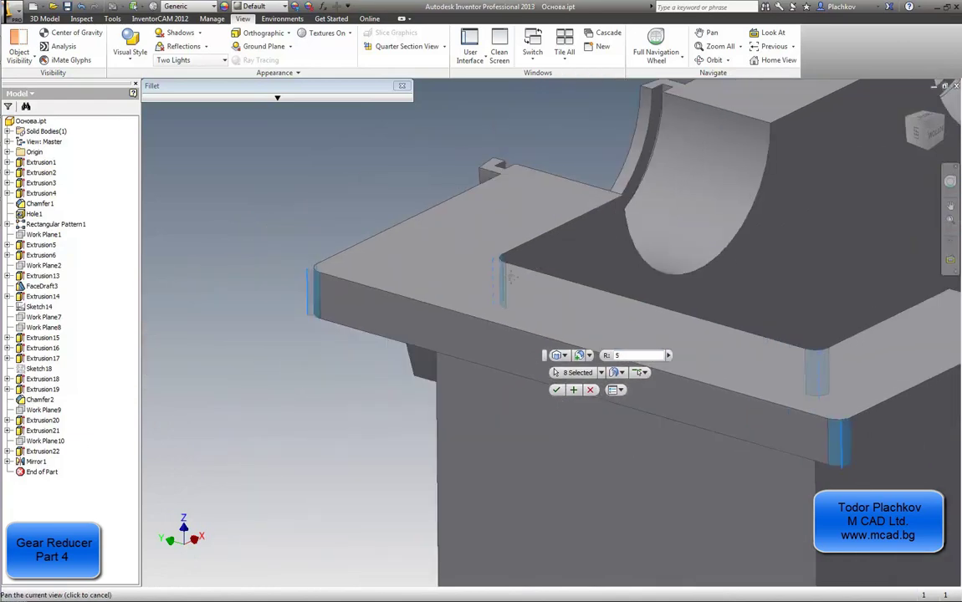
pyautogui.scroll(3, 448, 276)
pyautogui.scroll(-3, 448, 276)
pyautogui.scroll(2, 489, 272)
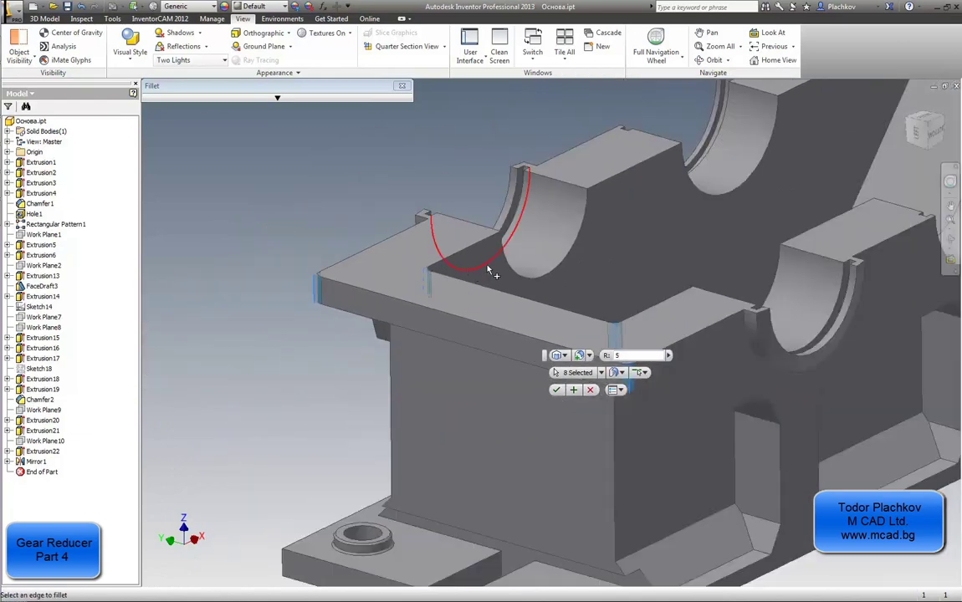
pyautogui.keyDown('shift'); pyautogui.moveTo(444, 181); pyautogui.dragTo(475, 161, button='middle'); pyautogui.keyUp('shift')
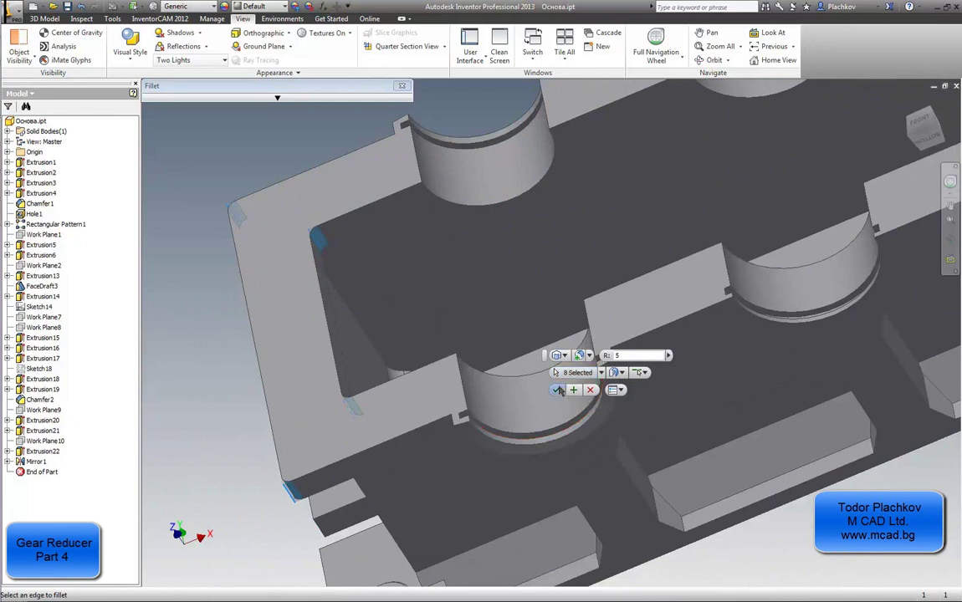
pyautogui.click(559, 391)
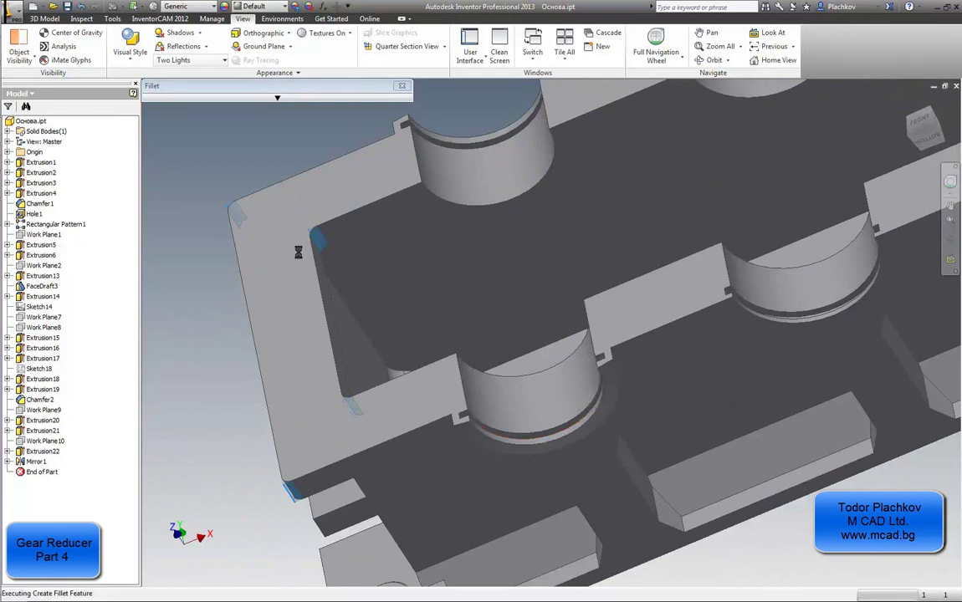
# Step: Start a new fillet and select the four outer vertical corner edges of the base plate
pyautogui.moveTo(217, 393); pyautogui.dragTo(279, 268, button='middle')
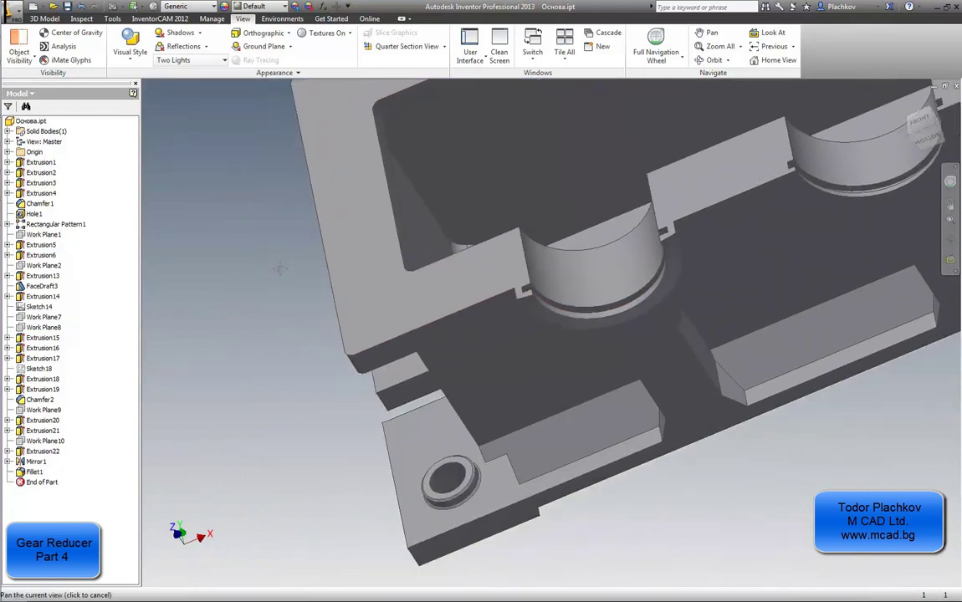
pyautogui.moveTo(274, 332); pyautogui.dragTo(279, 280, button='right')
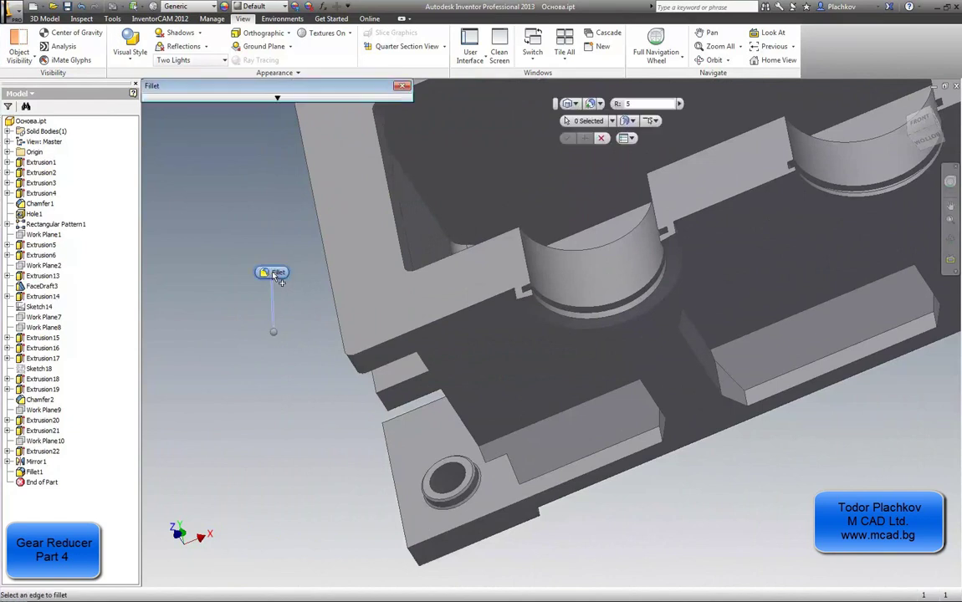
pyautogui.click(412, 556)
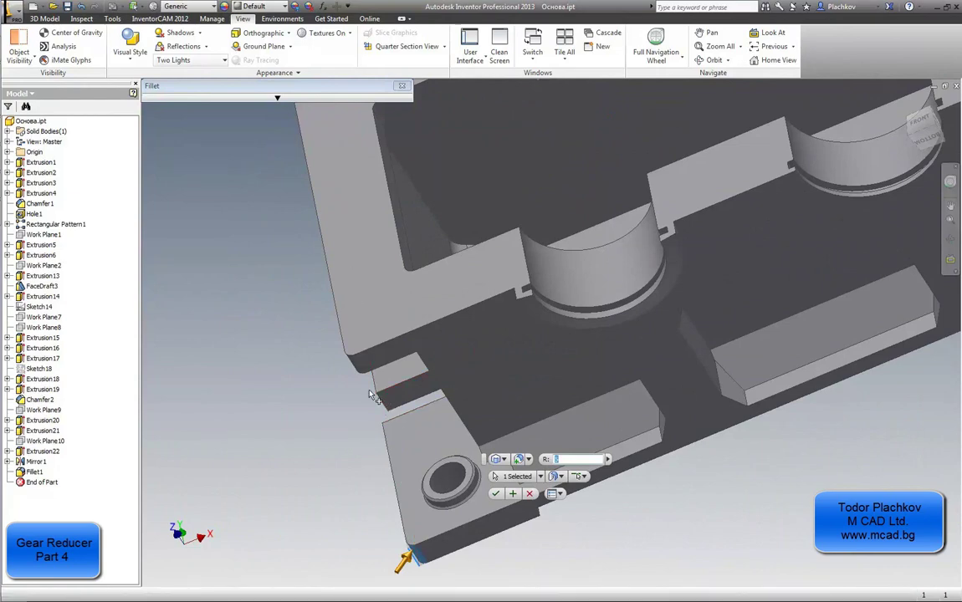
pyautogui.scroll(2, 372, 396)
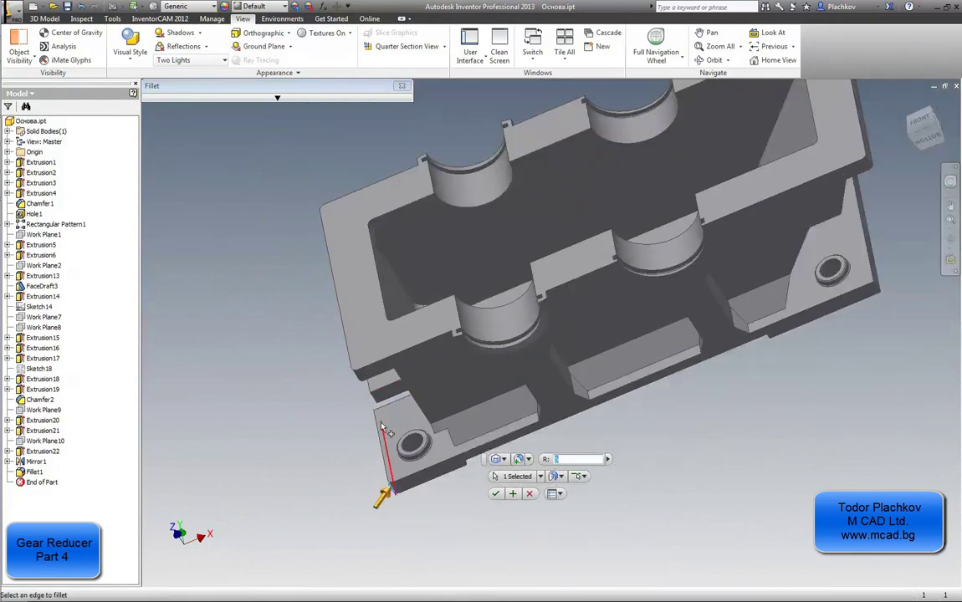
pyautogui.keyDown('shift'); pyautogui.moveTo(382, 425); pyautogui.dragTo(328, 336, button='middle'); pyautogui.keyUp('shift')
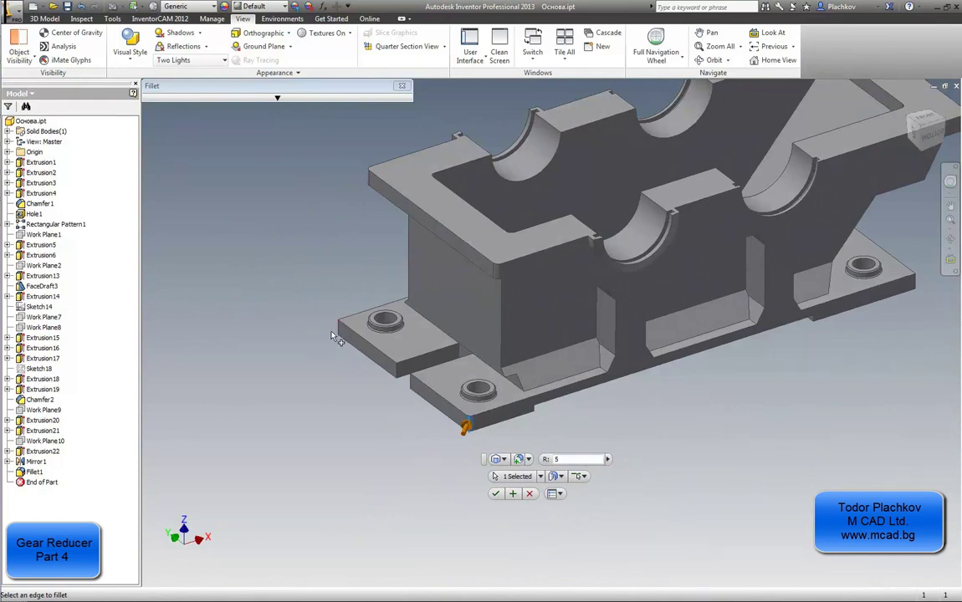
pyautogui.click(341, 329)
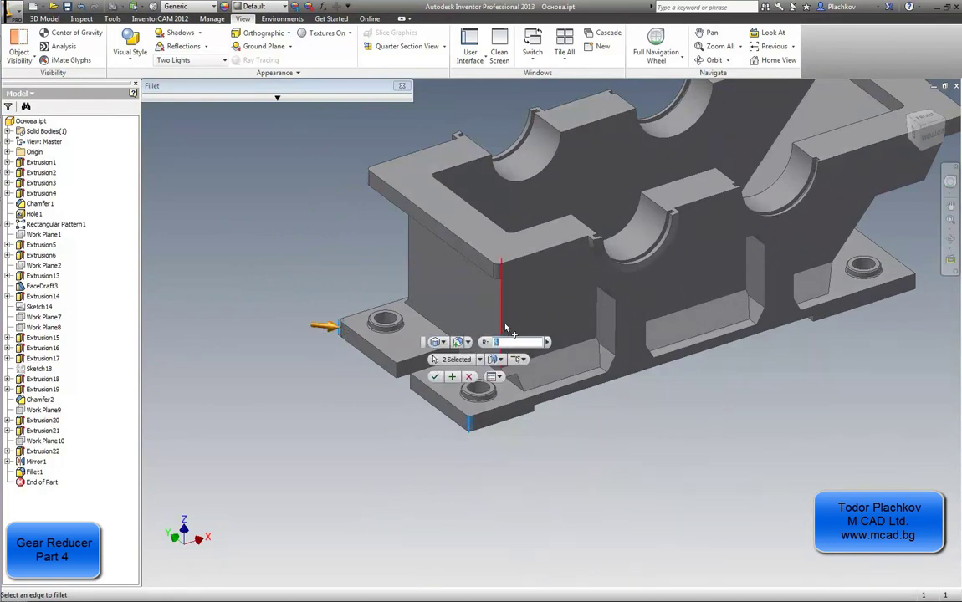
pyautogui.click(919, 285)
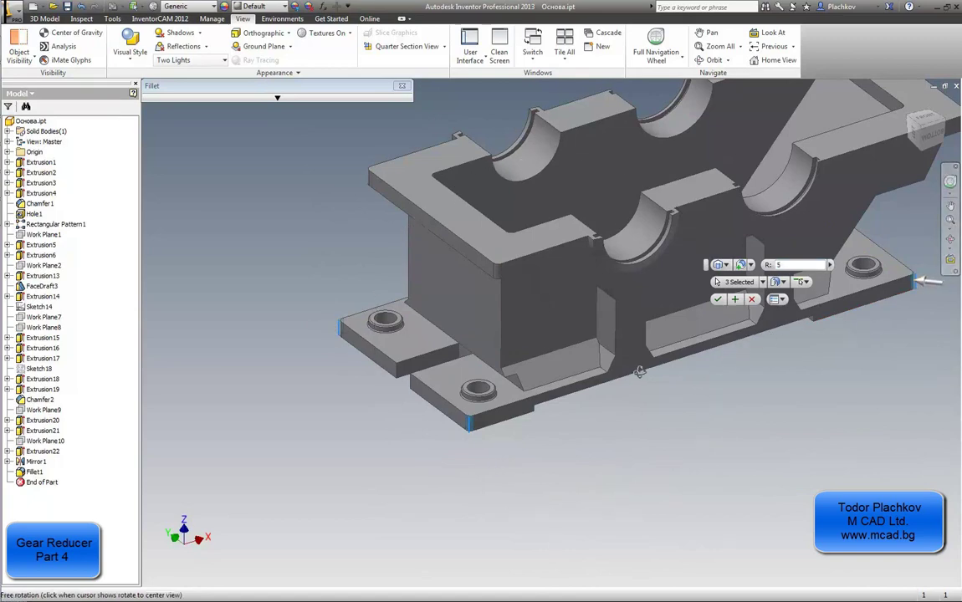
pyautogui.keyDown('shift'); pyautogui.moveTo(554, 326); pyautogui.dragTo(571, 398, button='middle'); pyautogui.keyUp('shift')
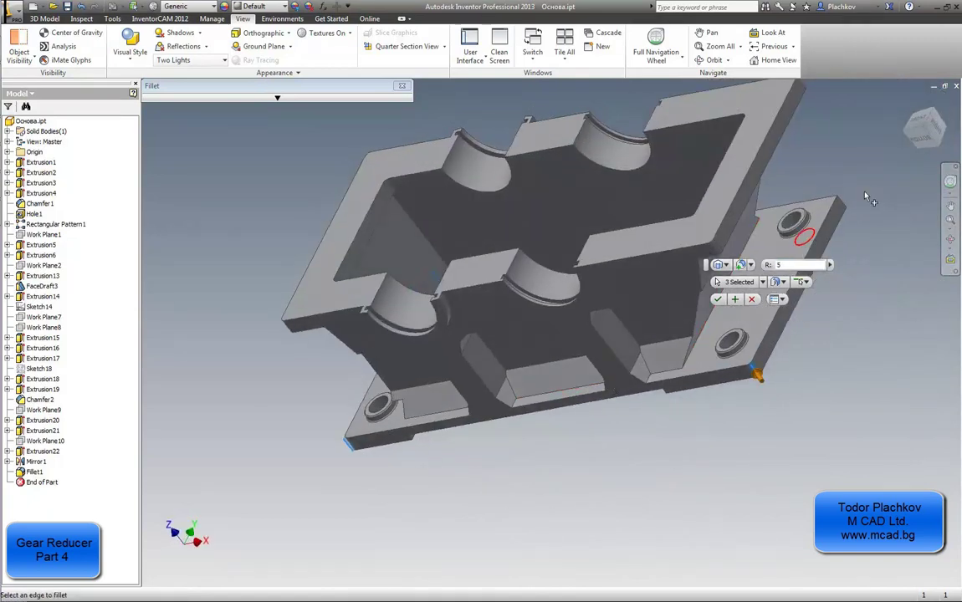
pyautogui.click(841, 204)
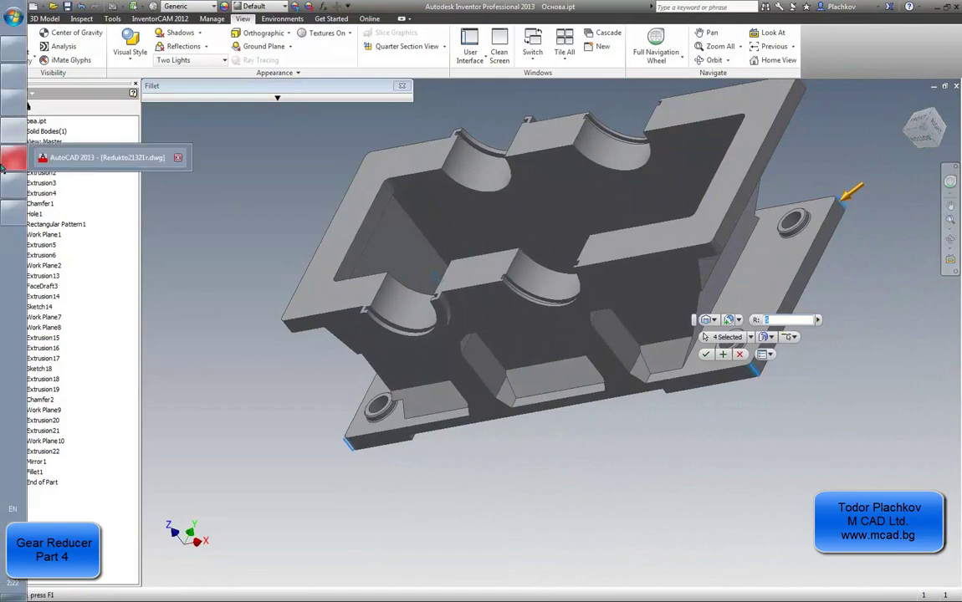
# Step: Switch to the Redukto21321r.dwg drawing in AutoCAD, examine the base plate in the plan and front views, and return to Inventor
pyautogui.click(3, 166)
pyautogui.moveTo(422, 333); pyautogui.dragTo(416, 295, button='middle')
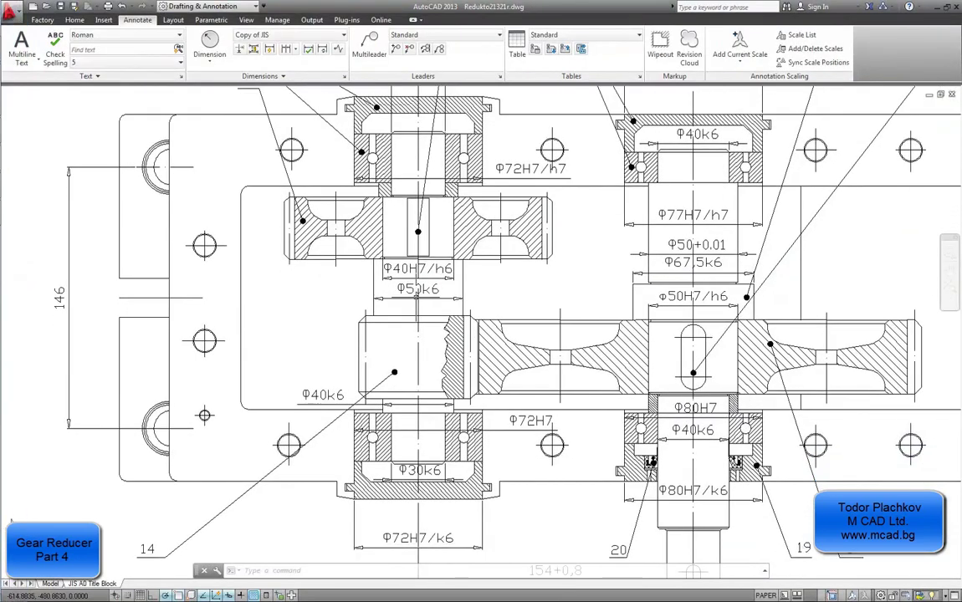
pyautogui.scroll(-1, 416, 296)
pyautogui.moveTo(571, 245)
pyautogui.mouseDown(button='middle')
pyautogui.moveTo(363, 491)
pyautogui.moveTo(375, 513)
pyautogui.mouseUp(button='middle')
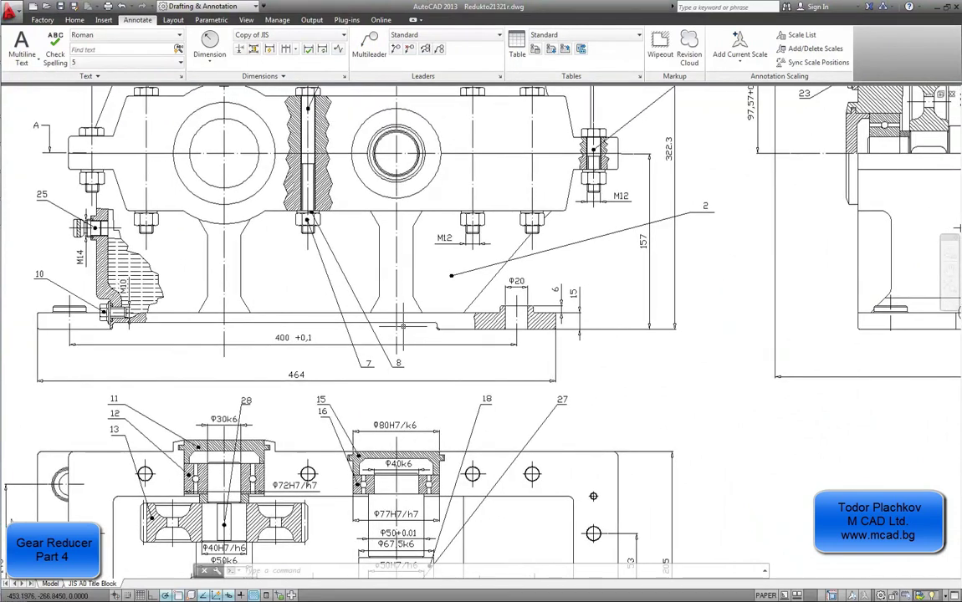
pyautogui.moveTo(3, 213)
pyautogui.click(5, 130)
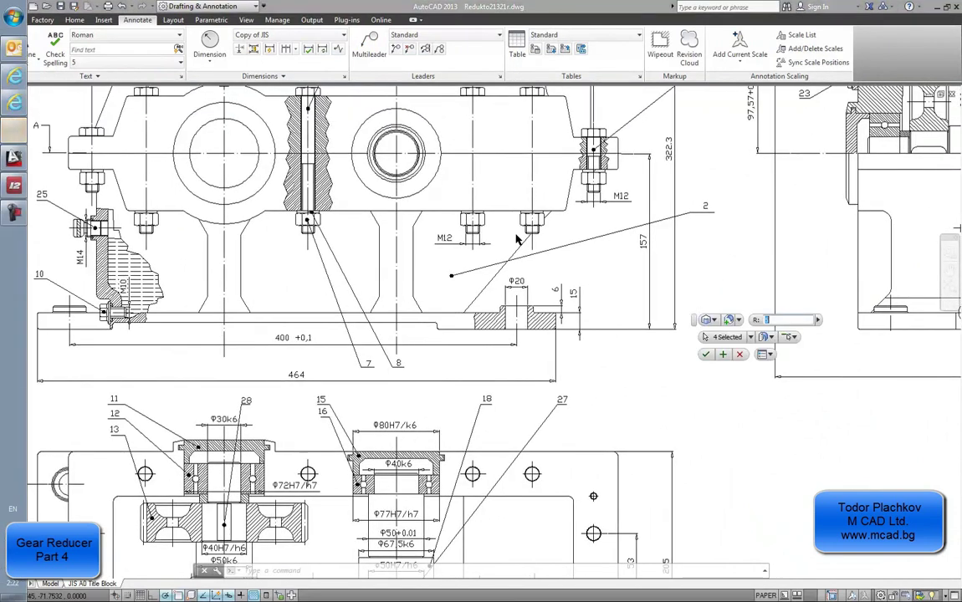
pyautogui.click(8, 136)
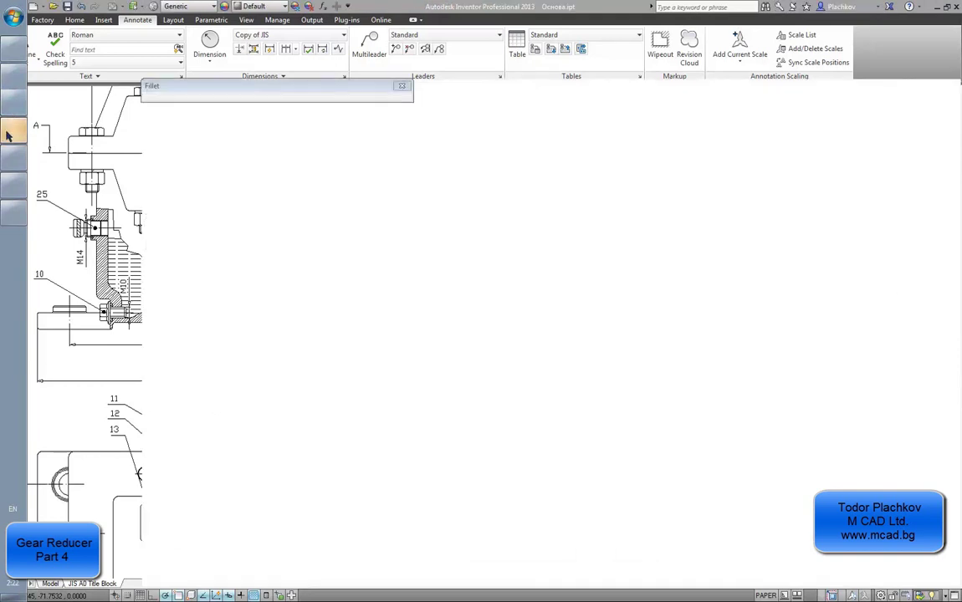
pyautogui.click(10, 133)
pyautogui.click(10, 131)
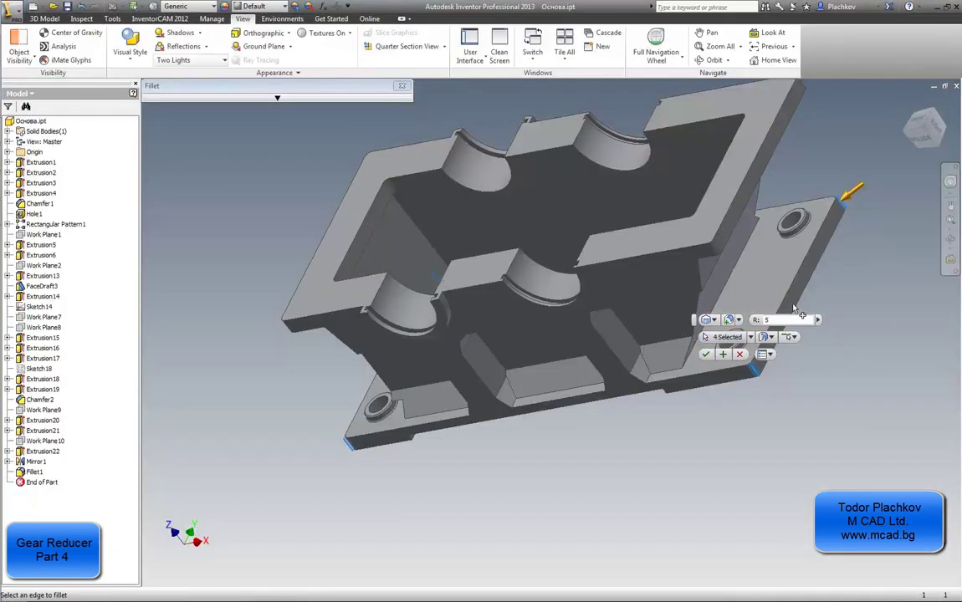
# Step: Set the fillet radius to 4 mm and create the fillet on the four base plate corner edges
pyautogui.moveTo(780, 321); pyautogui.dragTo(620, 292)
pyautogui.write('4')
pyautogui.click(706, 354)
# Step: Switch to the AutoCAD drawing and check both arcs of the base plate's underside recess step with trial radius dimensions, without placing them
pyautogui.press('F4')
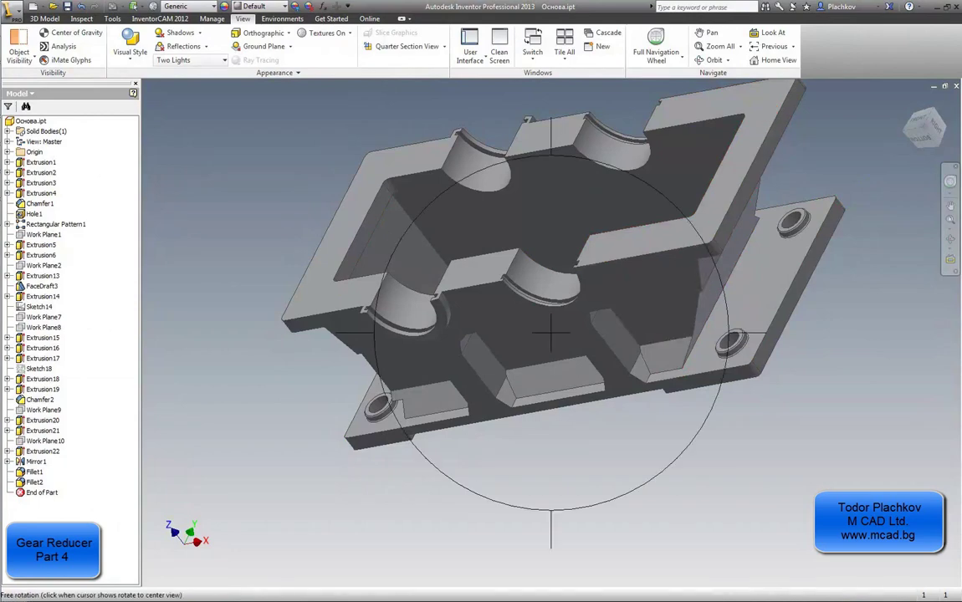
pyautogui.moveTo(608, 303); pyautogui.dragTo(659, 312)
pyautogui.scroll(-4, 411, 406)
pyautogui.scroll(-3, 400, 275)
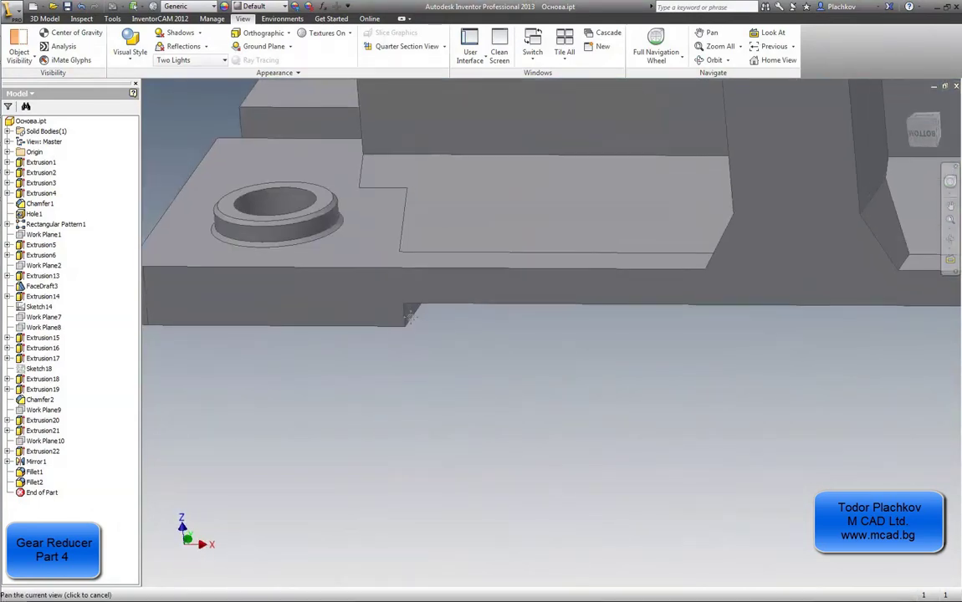
pyautogui.click(10, 129)
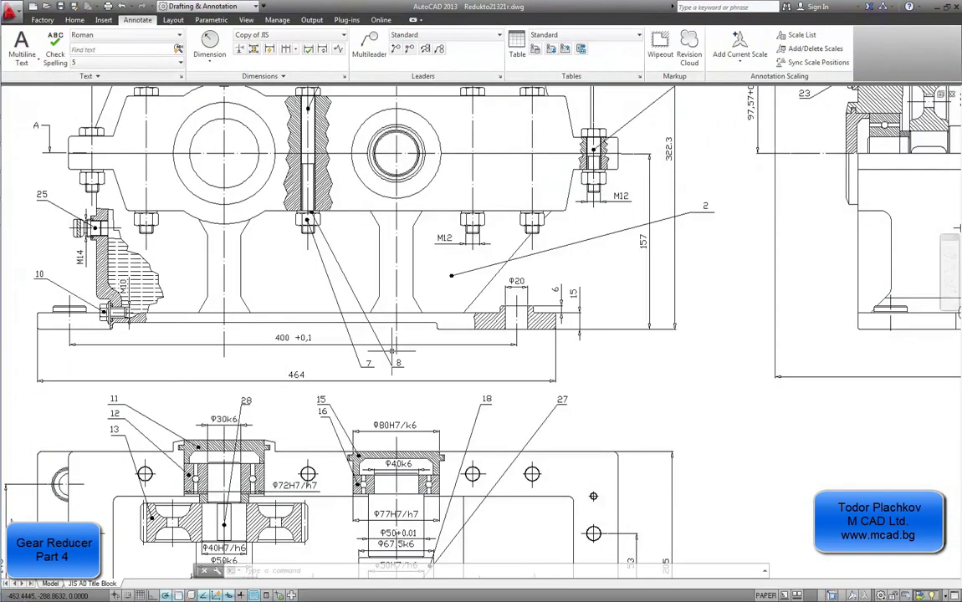
pyautogui.moveTo(334, 352)
pyautogui.mouseDown(button='middle')
pyautogui.moveTo(407, 169)
pyautogui.moveTo(430, 311)
pyautogui.mouseUp(button='middle')
pyautogui.scroll(10, 184, 288)
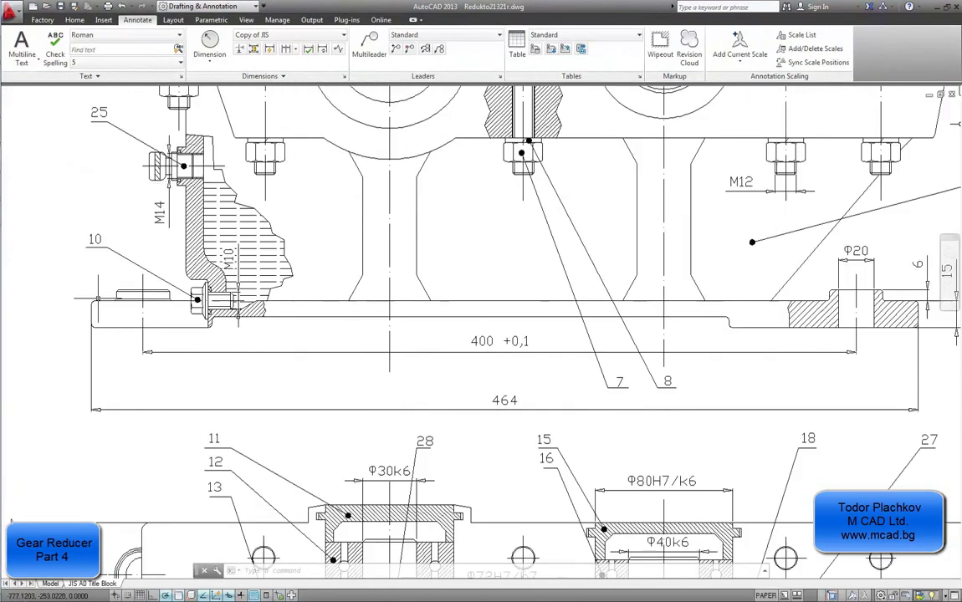
pyautogui.moveTo(267, 332); pyautogui.dragTo(314, 359, button='middle')
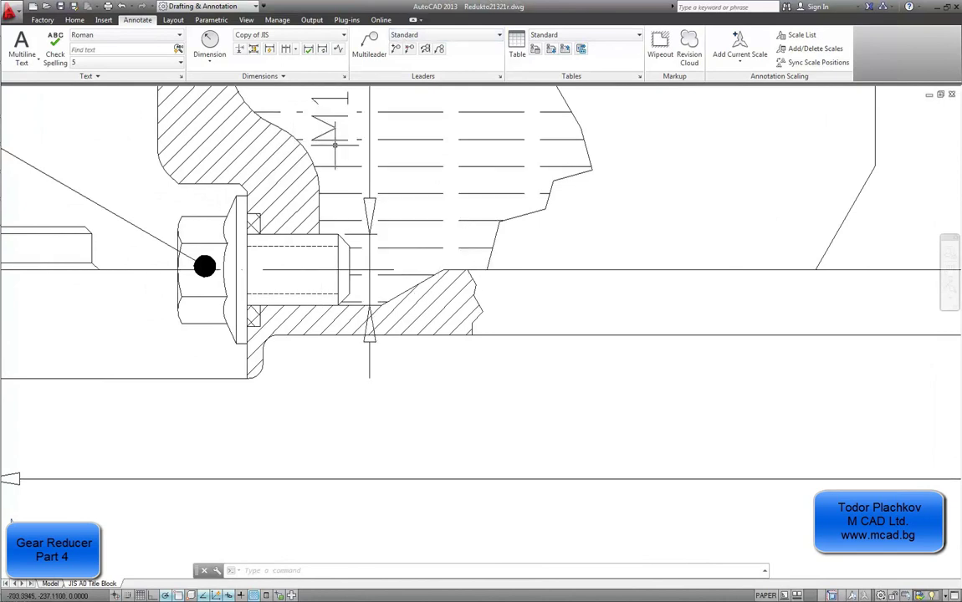
pyautogui.click(206, 39)
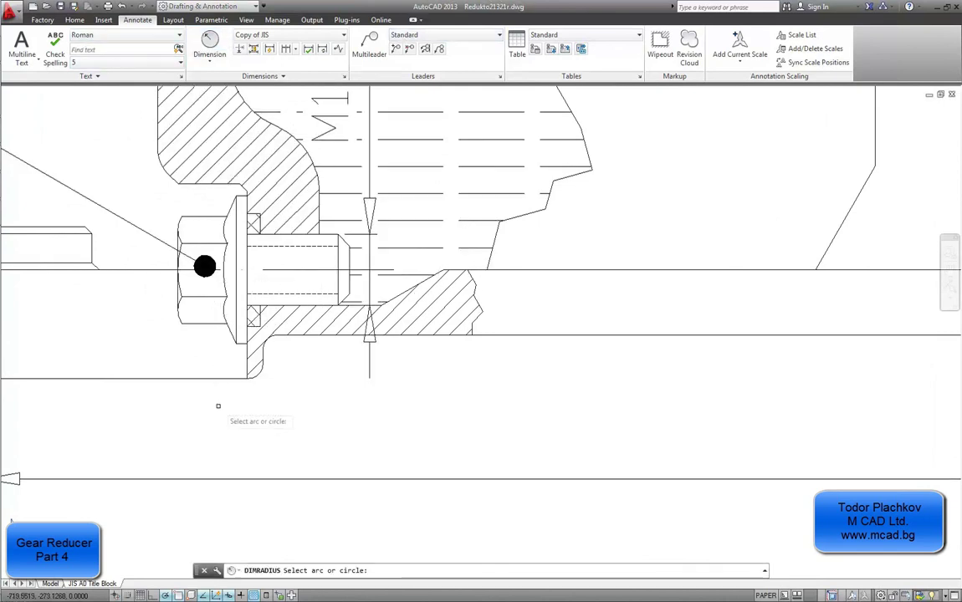
pyautogui.click(259, 366)
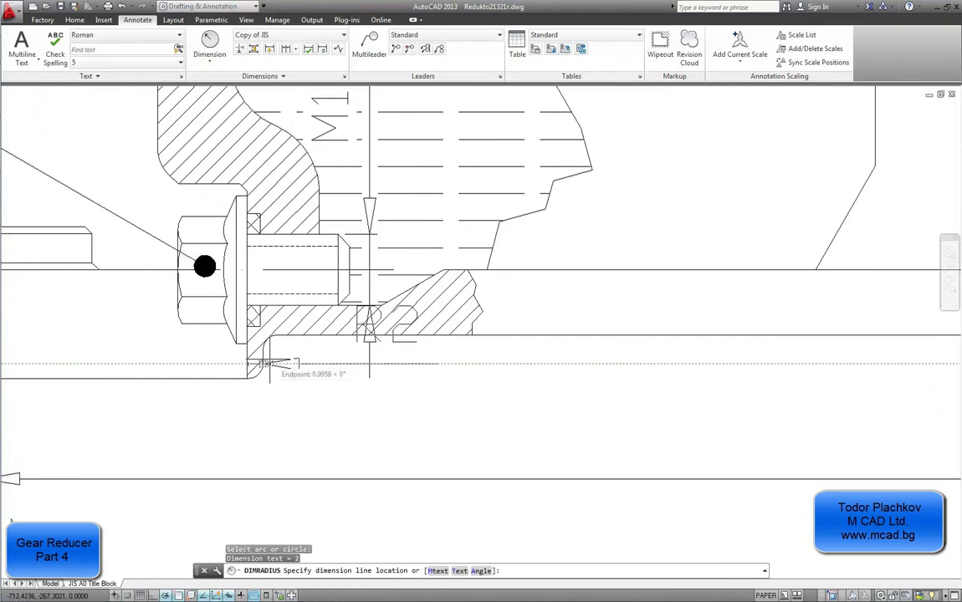
pyautogui.press('Escape')
pyautogui.press('Return')
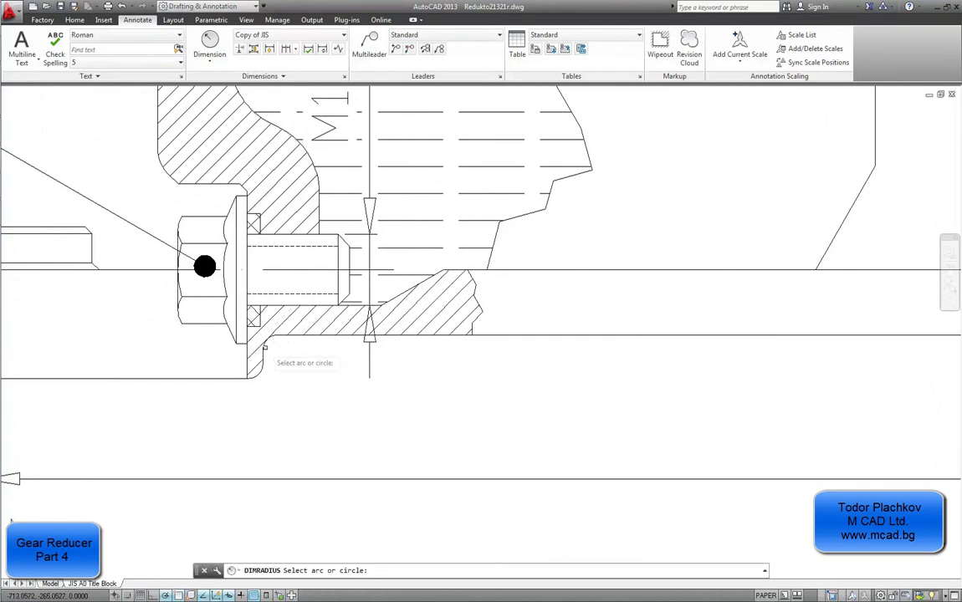
pyautogui.click(263, 345)
pyautogui.press('Escape')
pyautogui.scroll(-1, 310, 348)
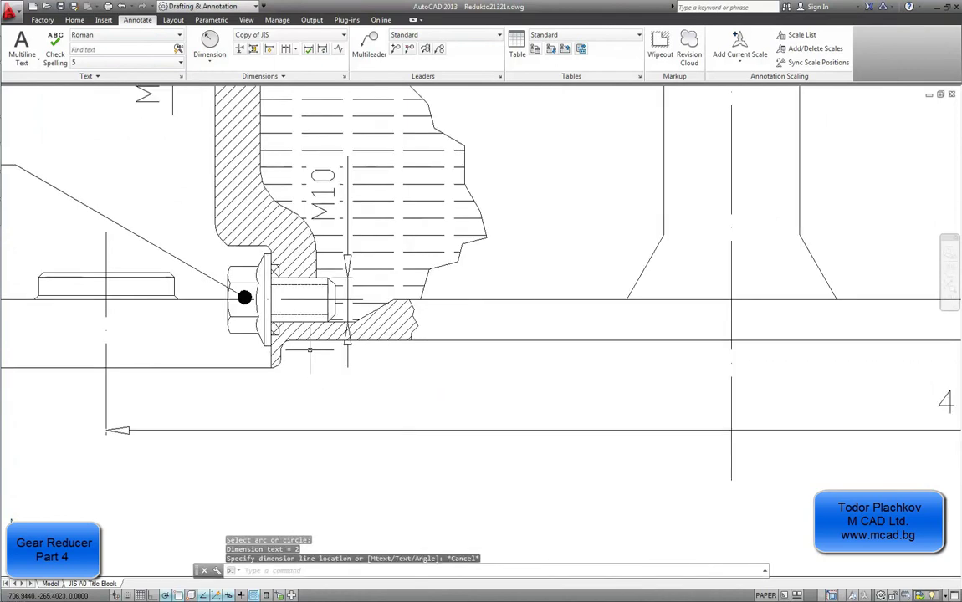
# Step: Check the upper and lower edge radii at the base plate's end with trial radius dimensions, without placing them
pyautogui.moveTo(596, 386); pyautogui.dragTo(430, 390, button='middle')
pyautogui.scroll(-2, 429, 390)
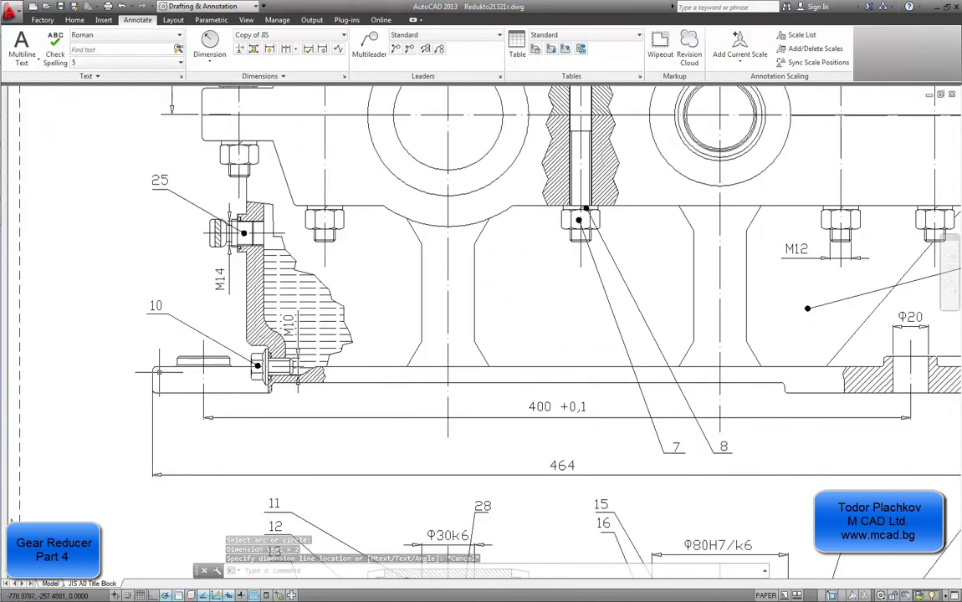
pyautogui.scroll(3, 154, 371)
pyautogui.press('Return')
pyautogui.click(153, 366)
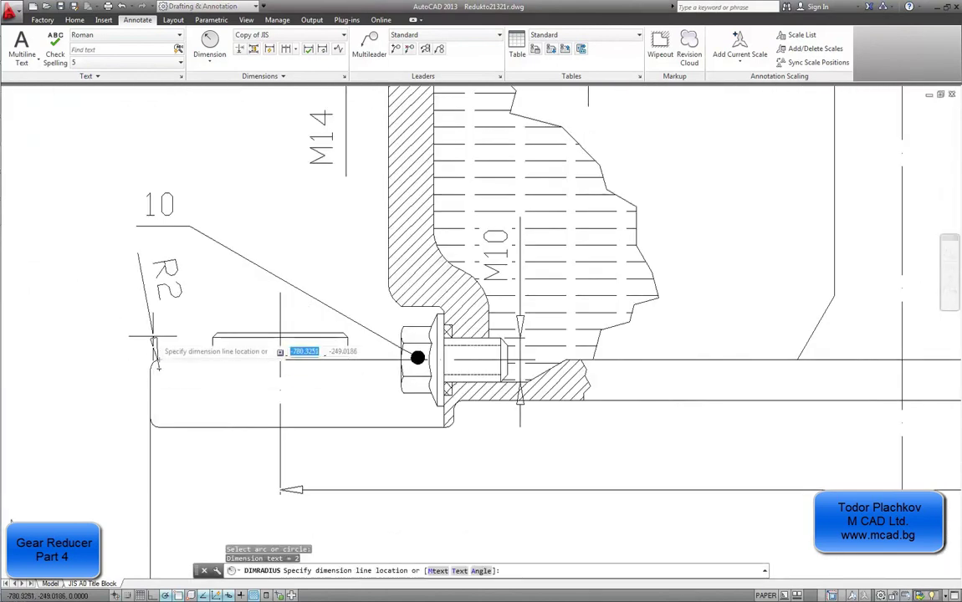
pyautogui.press('Escape')
pyautogui.press('Return')
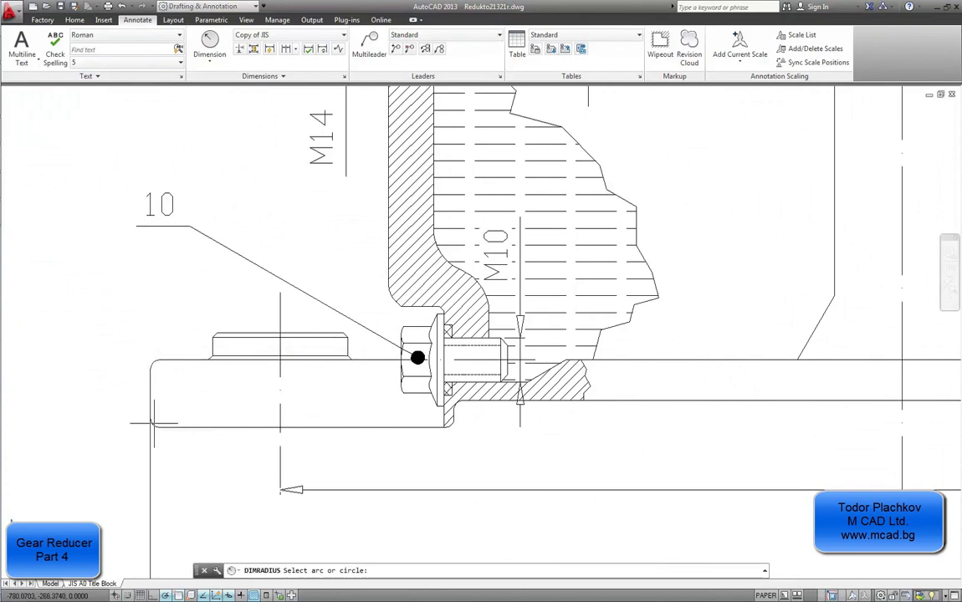
pyautogui.click(154, 422)
pyautogui.press('Escape')
# Step: Return to Inventor and start a 2 mm fillet on the two recess step edges under the base plate's near foot
pyautogui.moveTo(5, 158)
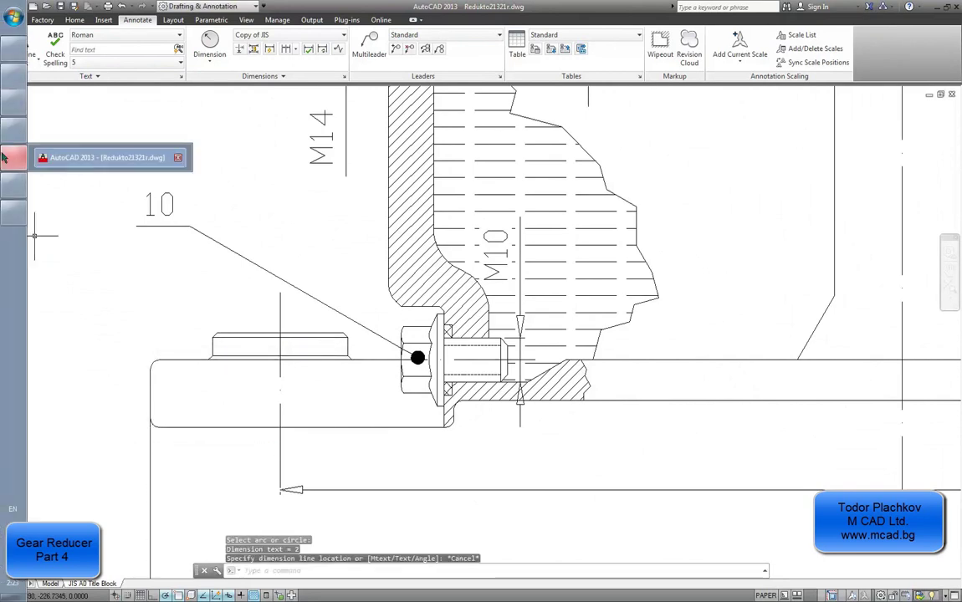
pyautogui.click(13, 130)
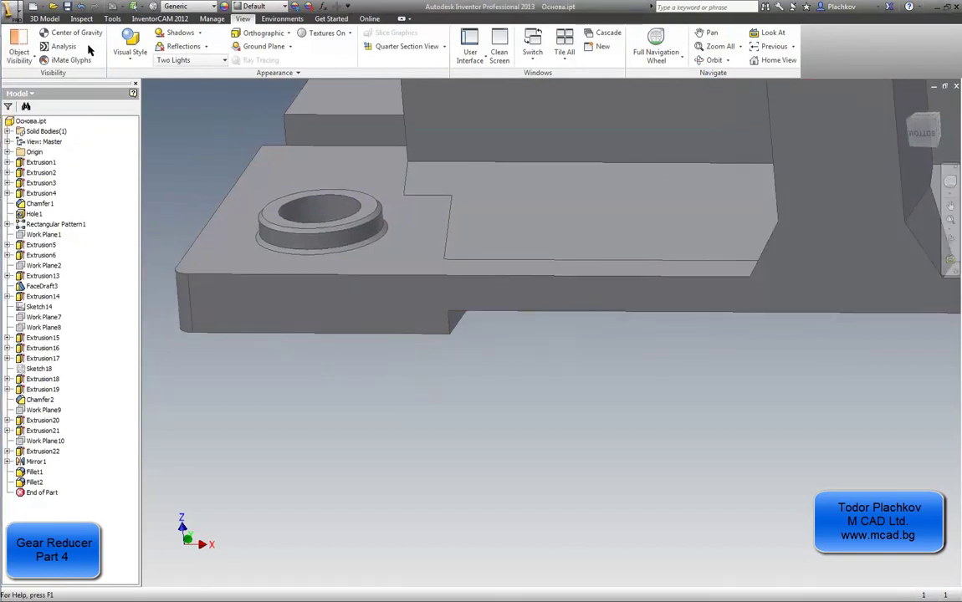
pyautogui.rightClick(386, 402)
pyautogui.click(390, 365)
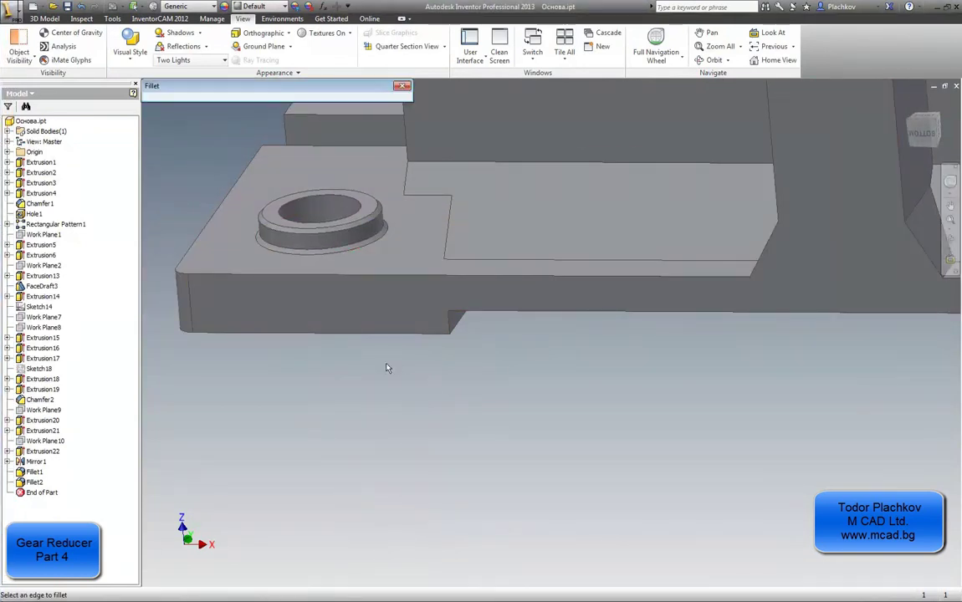
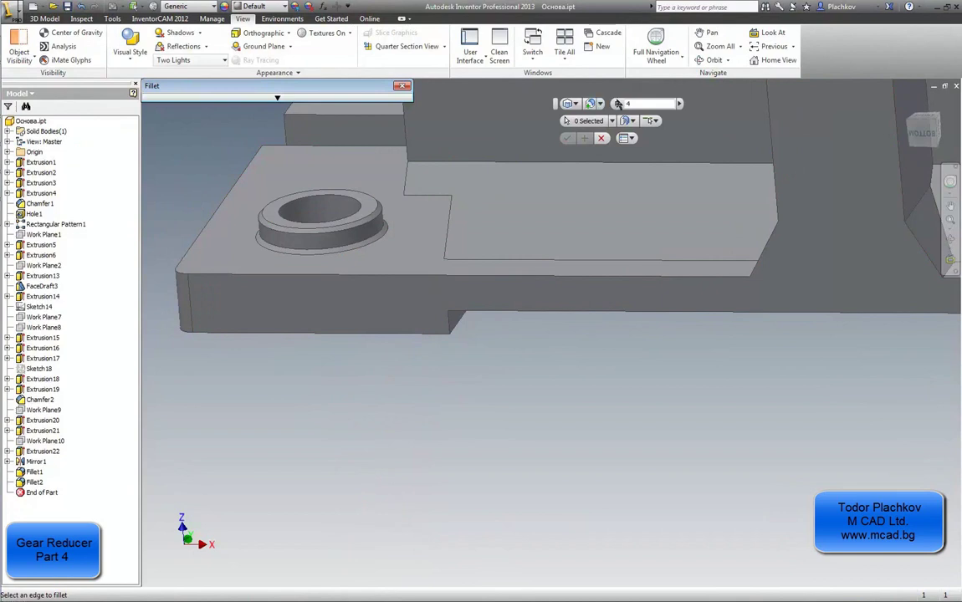
pyautogui.write('2')
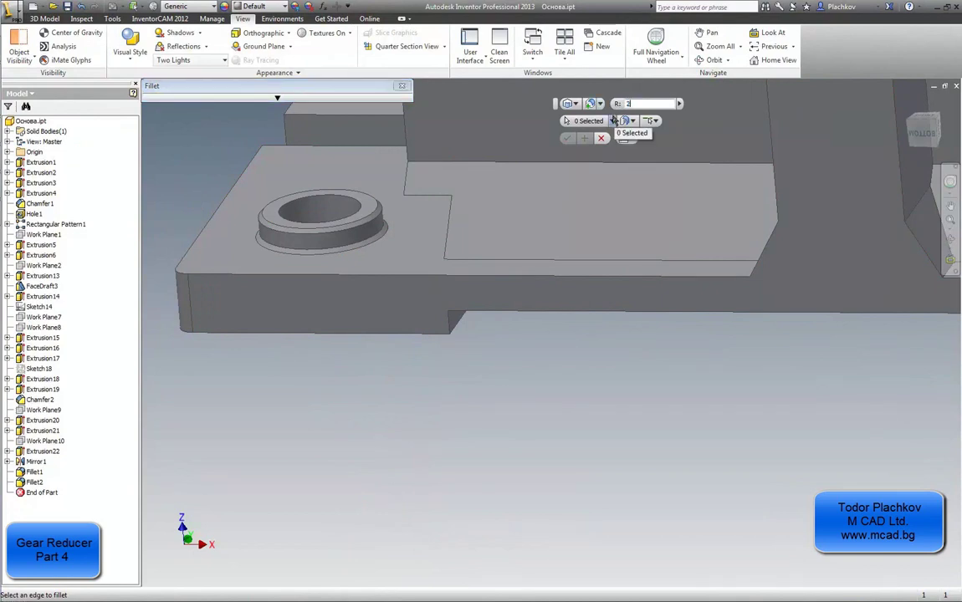
pyautogui.click(456, 316)
pyautogui.click(462, 323)
# Step: Add the two recess step edges under the base plate's opposite foot to the 2 mm fillet selection
pyautogui.keyDown('shift'); pyautogui.moveTo(493, 341); pyautogui.dragTo(371, 423, button='middle'); pyautogui.keyUp('shift')
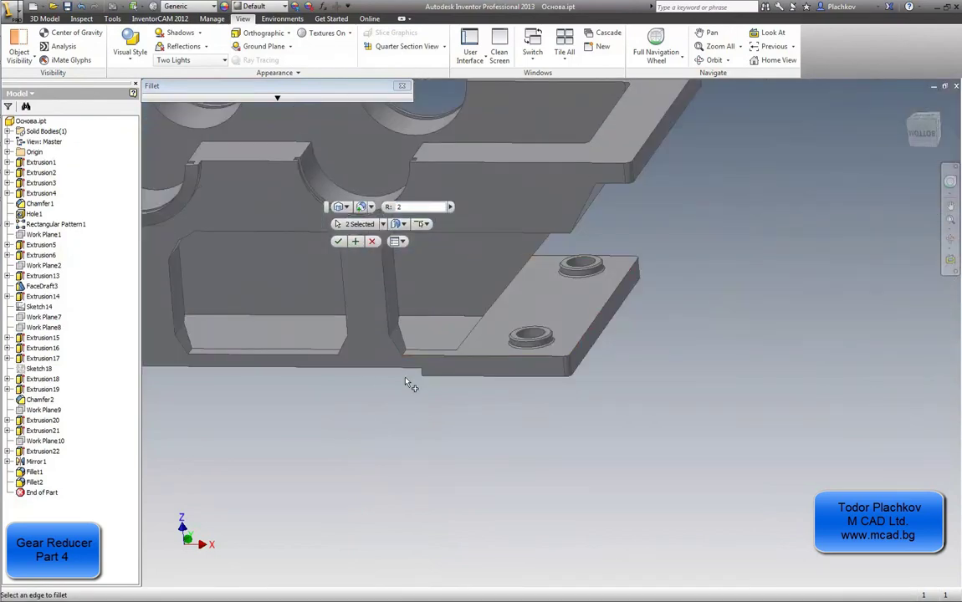
pyautogui.scroll(-5, 408, 383)
pyautogui.click(404, 359)
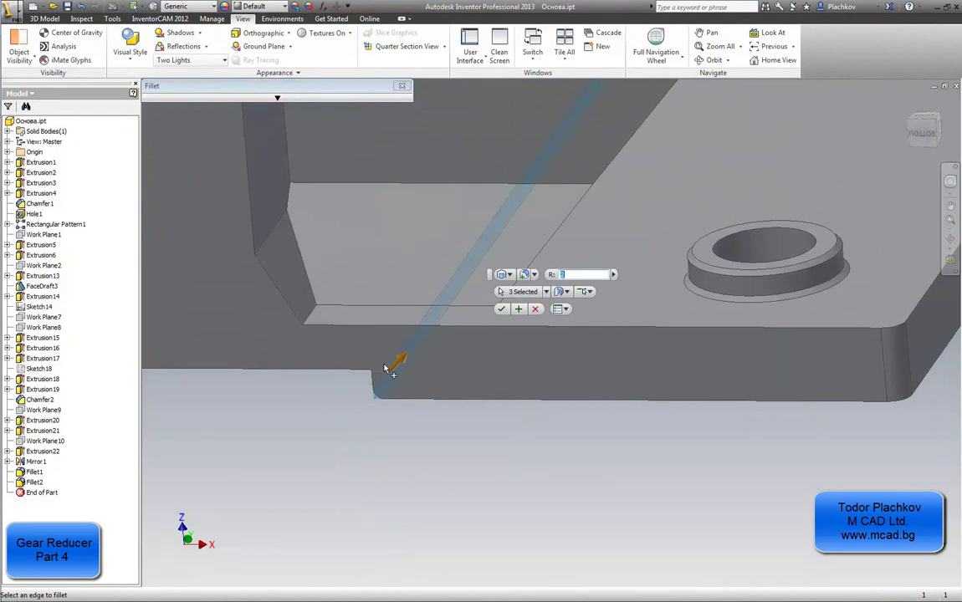
pyautogui.click(387, 369)
# Step: Add the upper and lower outline edges of the base plate at that end to the 2 mm fillet selection
pyautogui.keyDown('shift'); pyautogui.moveTo(415, 365); pyautogui.dragTo(452, 414, button='middle'); pyautogui.keyUp('shift')
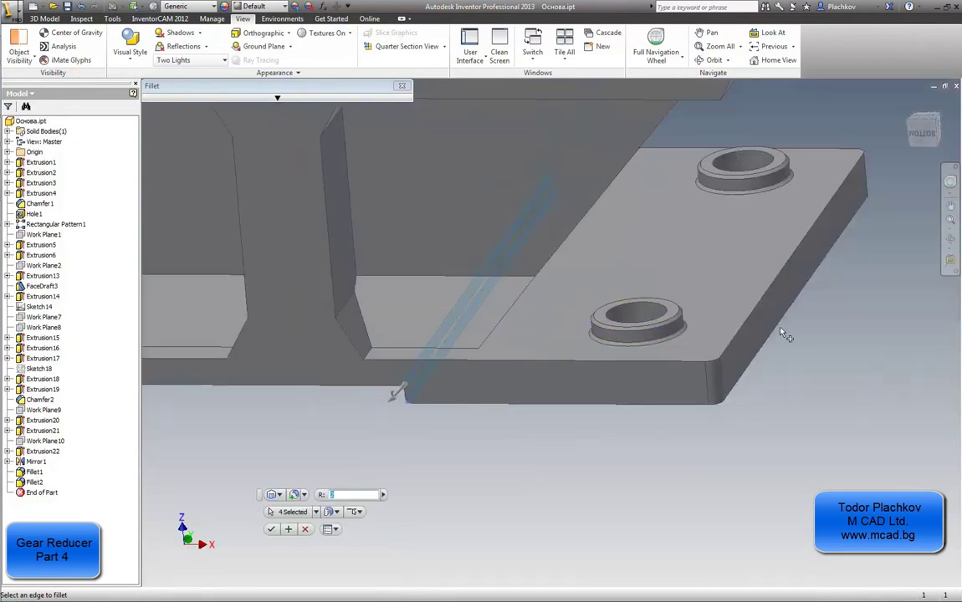
pyautogui.click(745, 332)
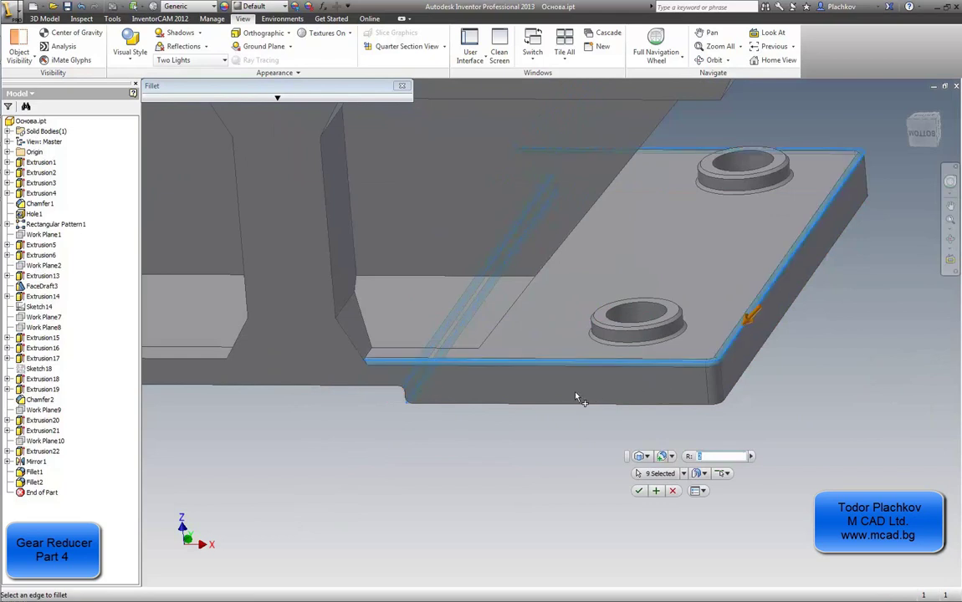
pyautogui.click(733, 390)
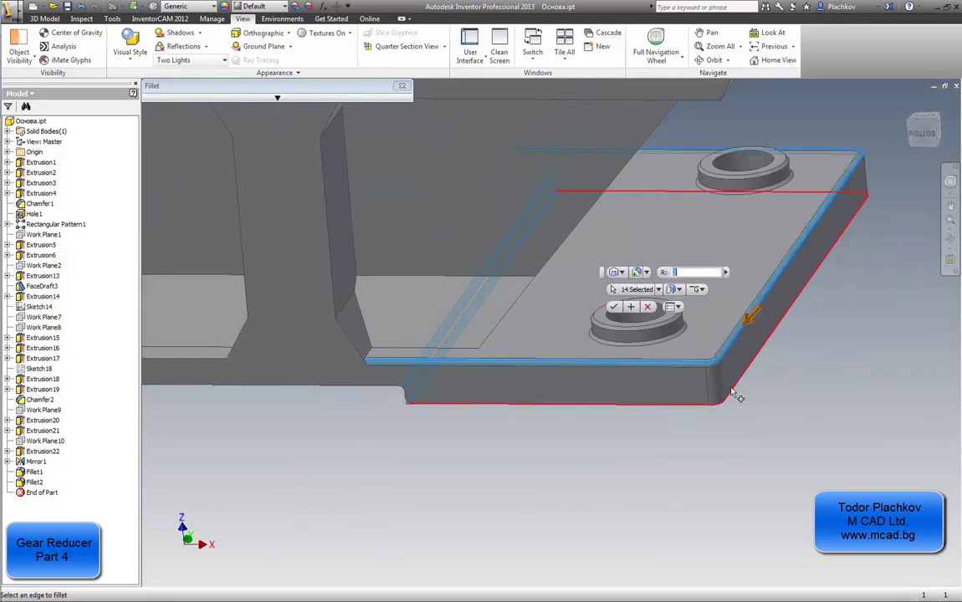
# Step: Add the upper outline edges of both foot pads at the base plate's split end to the 2 mm fillet selection
pyautogui.moveTo(506, 388); pyautogui.dragTo(954, 395, button='middle')
pyautogui.scroll(2, 528, 376)
pyautogui.moveTo(311, 370); pyautogui.dragTo(500, 380, button='middle')
pyautogui.scroll(-5, 322, 343)
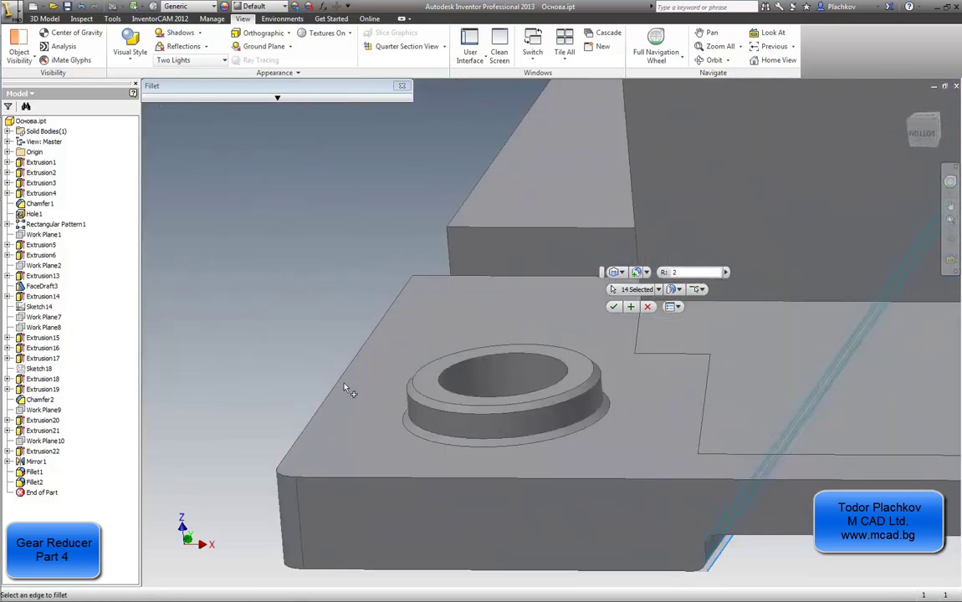
pyautogui.click(340, 384)
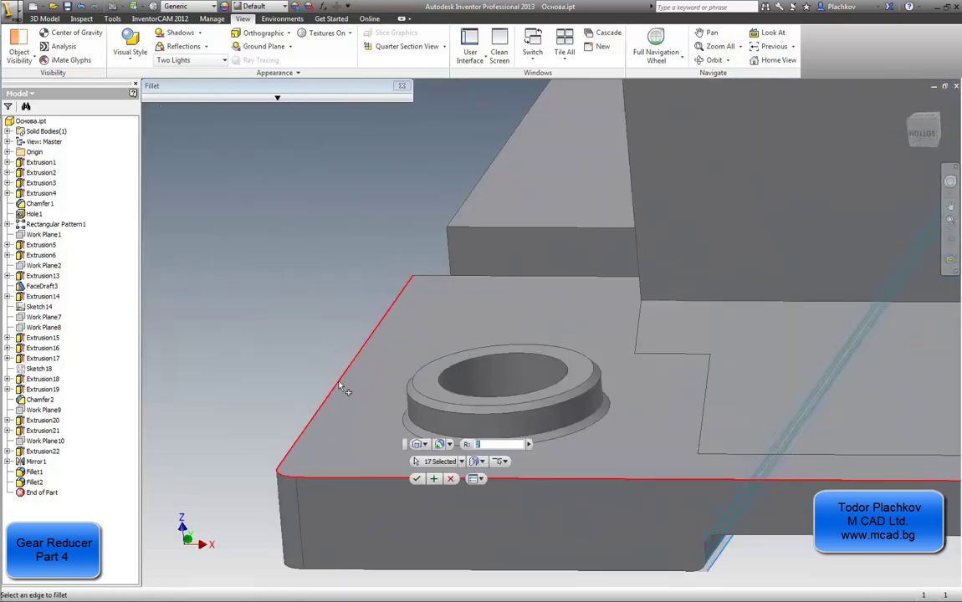
pyautogui.click(469, 213)
# Step: Add the lower outline edges of both foot pads at the split end to the 2 mm fillet selection
pyautogui.scroll(3, 399, 303)
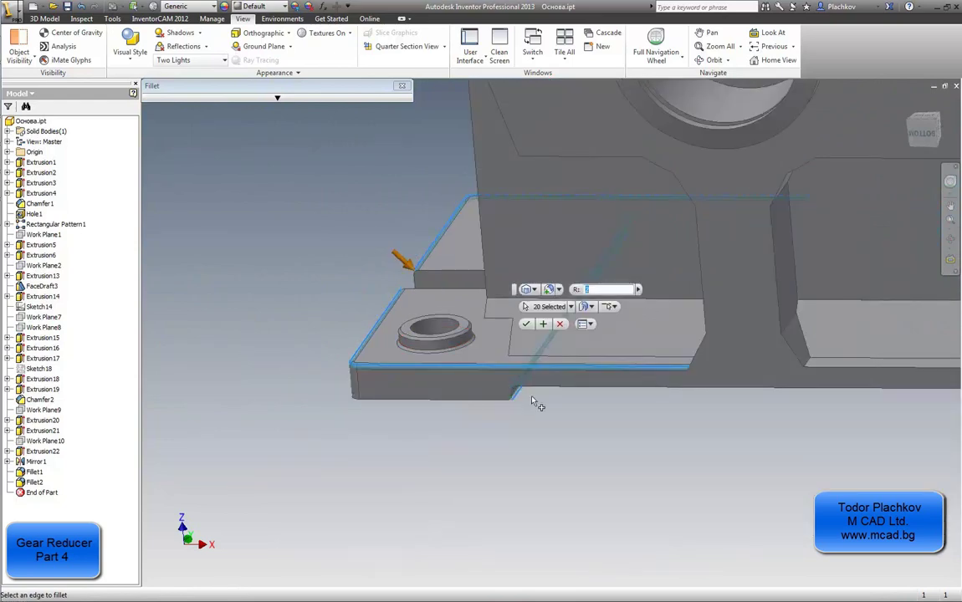
pyautogui.keyDown('shift'); pyautogui.moveTo(501, 401); pyautogui.dragTo(528, 343, button='middle'); pyautogui.keyUp('shift')
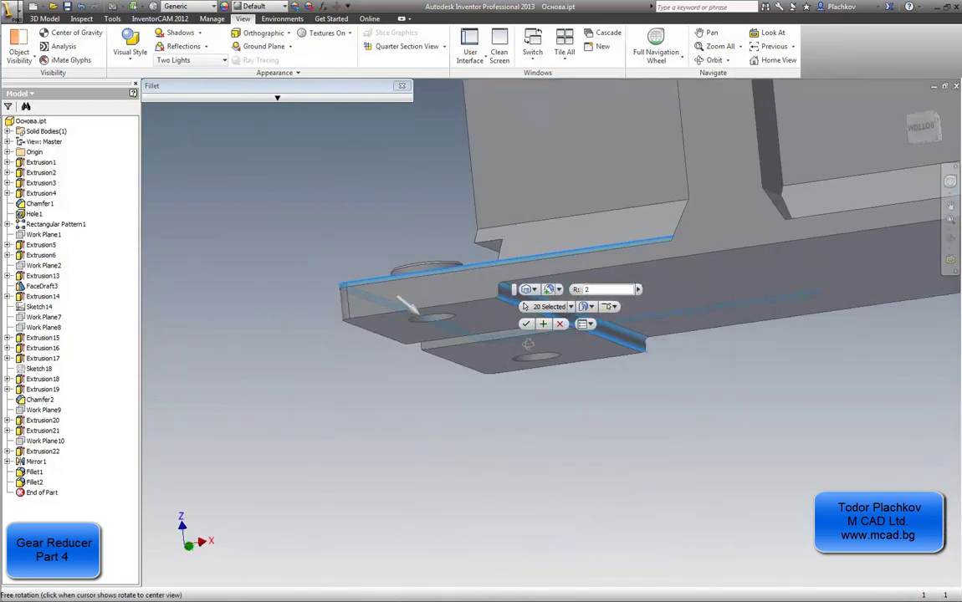
pyautogui.click(358, 326)
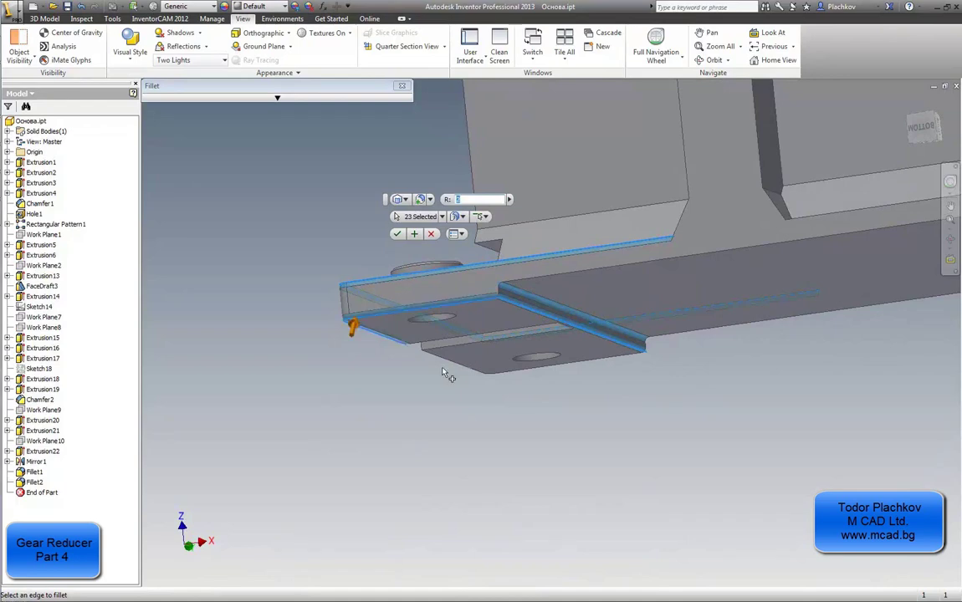
pyautogui.keyDown('shift'); pyautogui.moveTo(537, 391); pyautogui.dragTo(468, 342, button='middle'); pyautogui.keyUp('shift')
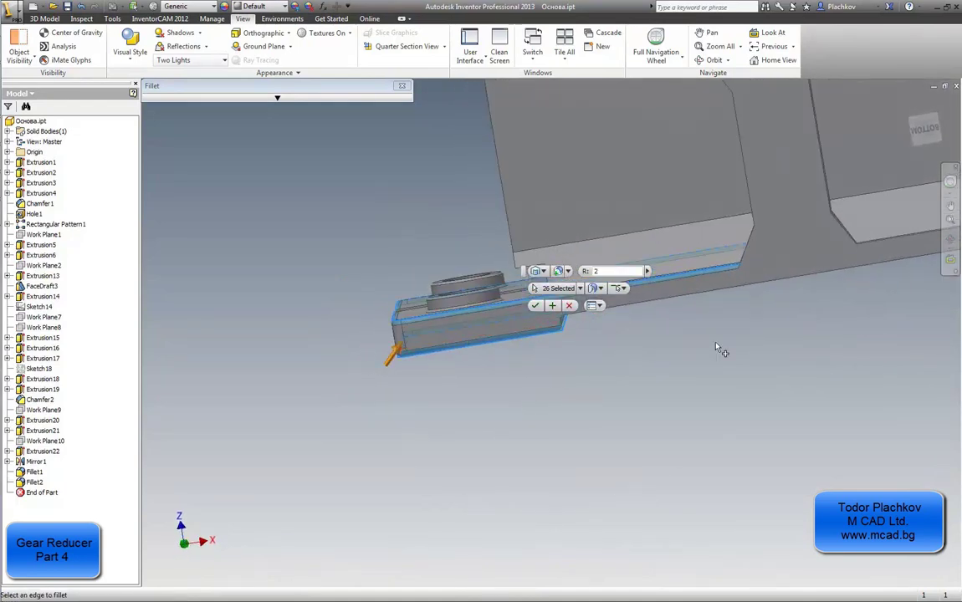
# Step: Check the selected edges at both ends of the base plate and create the 2 mm fillet
pyautogui.scroll(2, 718, 362)
pyautogui.moveTo(666, 370); pyautogui.dragTo(396, 398, button='middle')
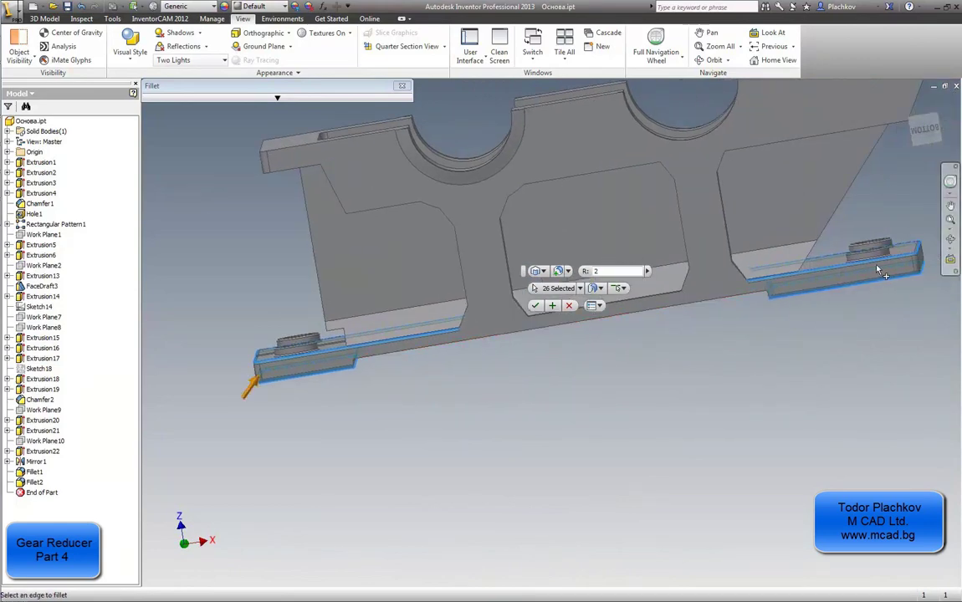
pyautogui.scroll(-2, 855, 274)
pyautogui.scroll(3, 695, 325)
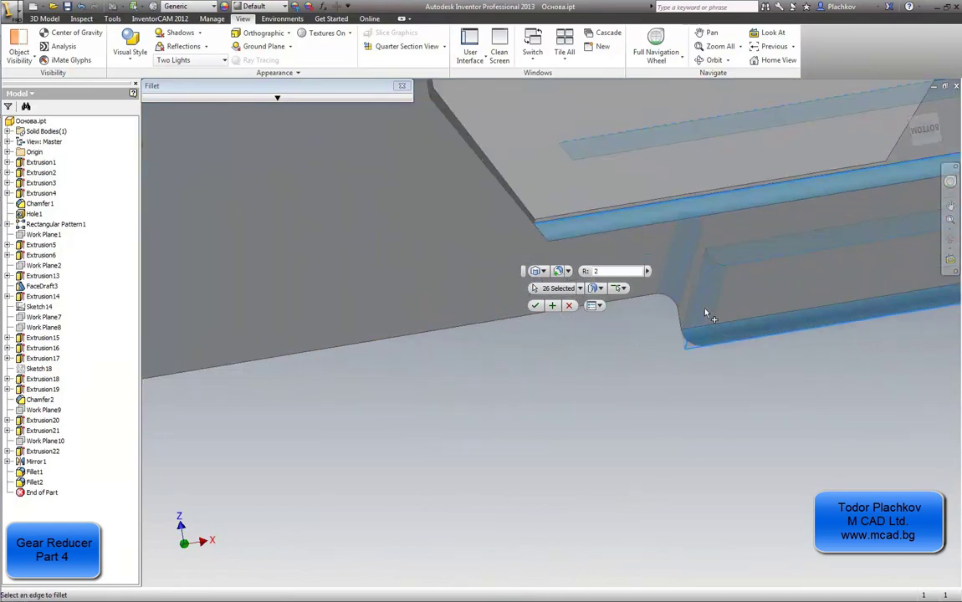
pyautogui.moveTo(670, 351); pyautogui.dragTo(767, 375, button='middle')
pyautogui.moveTo(284, 368); pyautogui.dragTo(525, 383, button='middle')
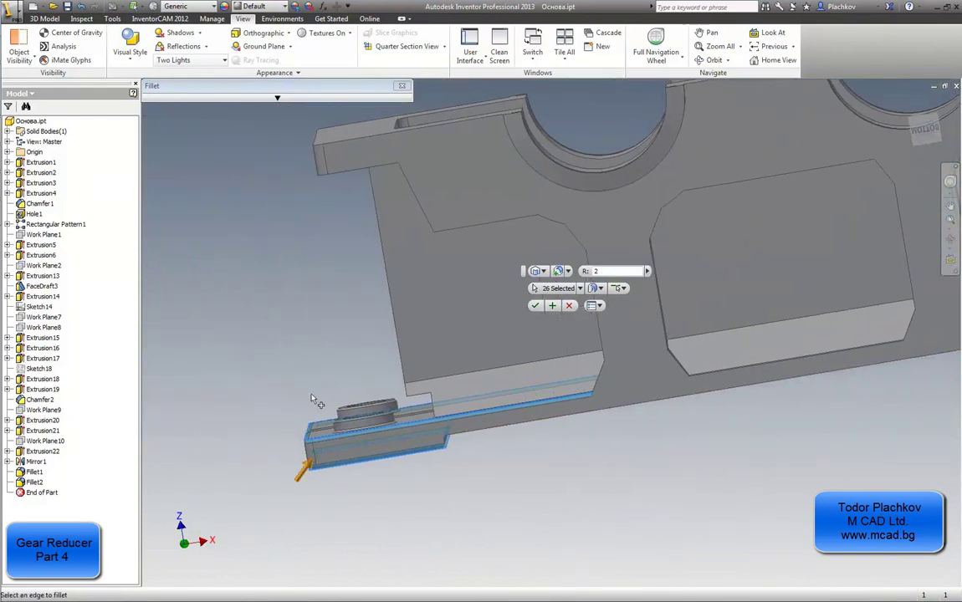
pyautogui.click(536, 306)
# Step: Try the Realistic visual style on a straight-on view of the rounded base plate end and return to Shaded with Edges
pyautogui.scroll(-3, 323, 453)
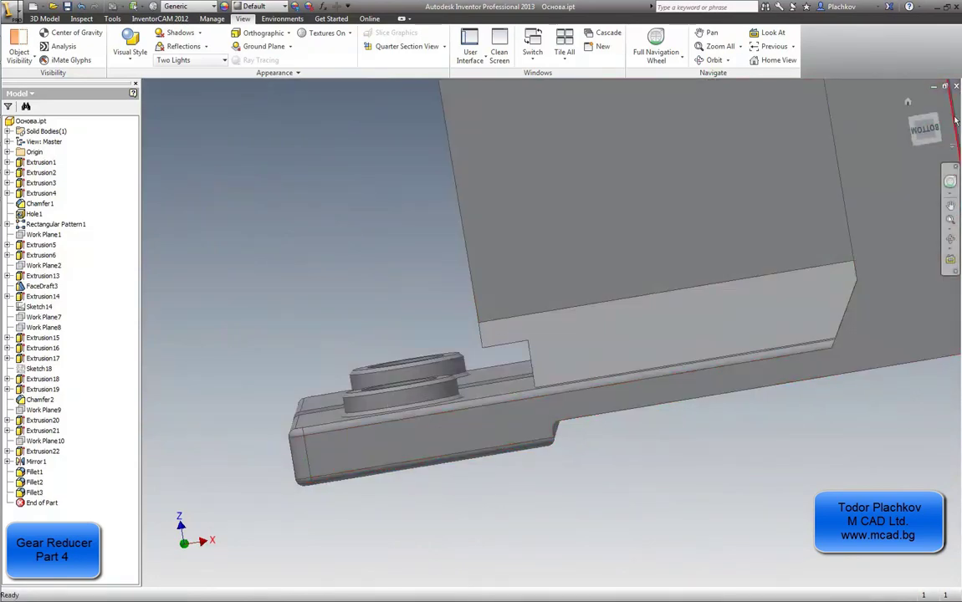
pyautogui.click(929, 130)
pyautogui.scroll(4, 243, 364)
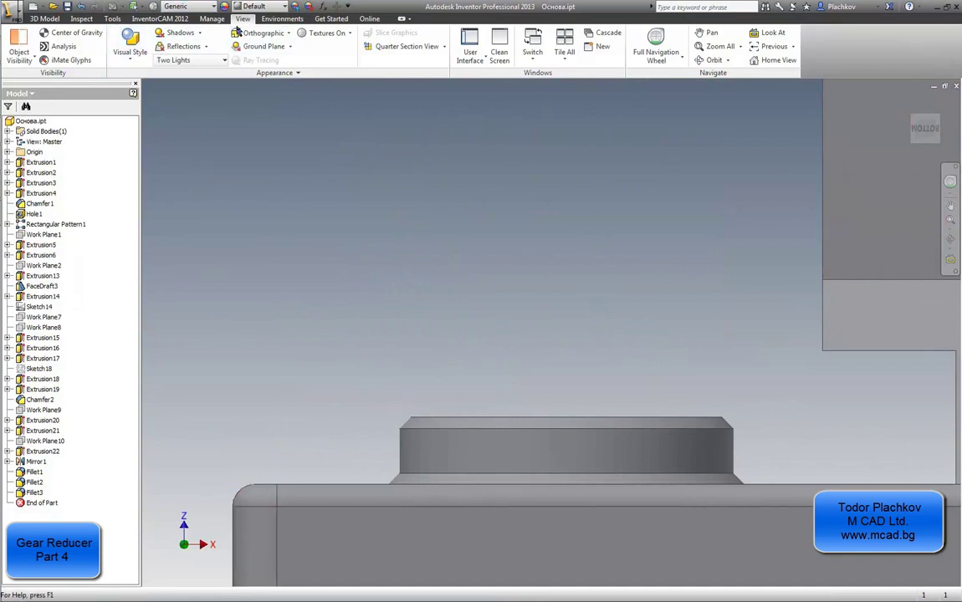
pyautogui.click(130, 42)
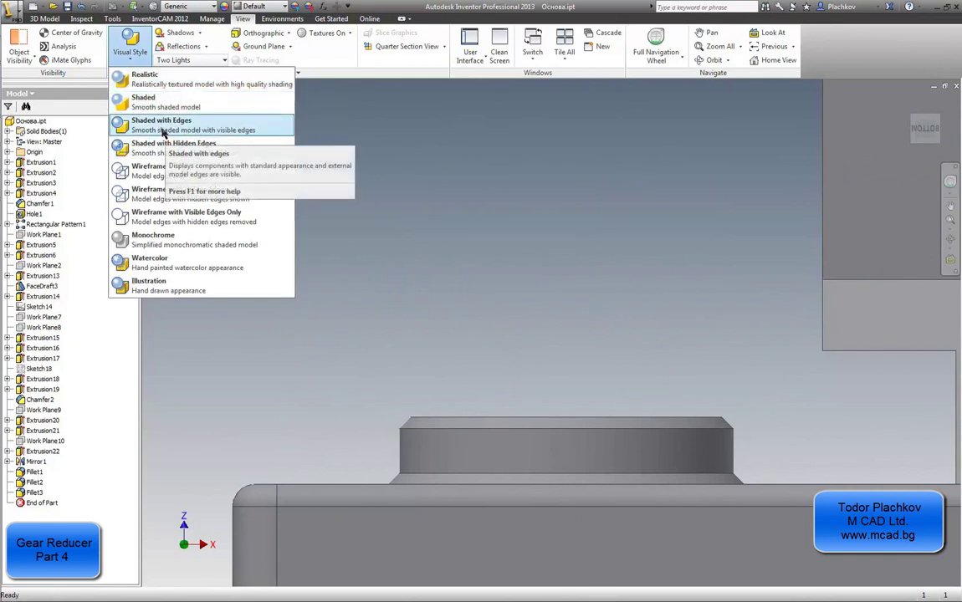
pyautogui.click(159, 81)
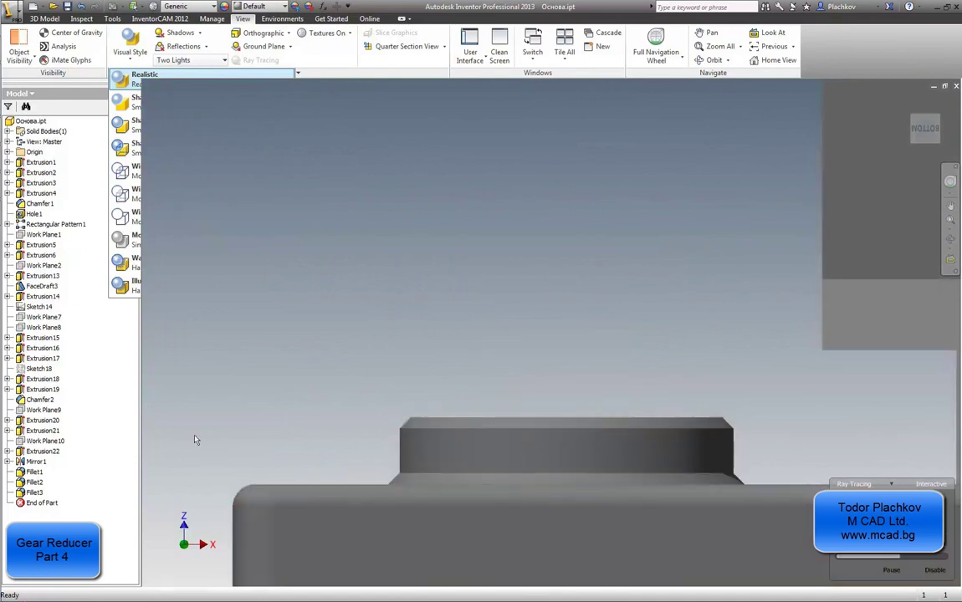
pyautogui.click(130, 52)
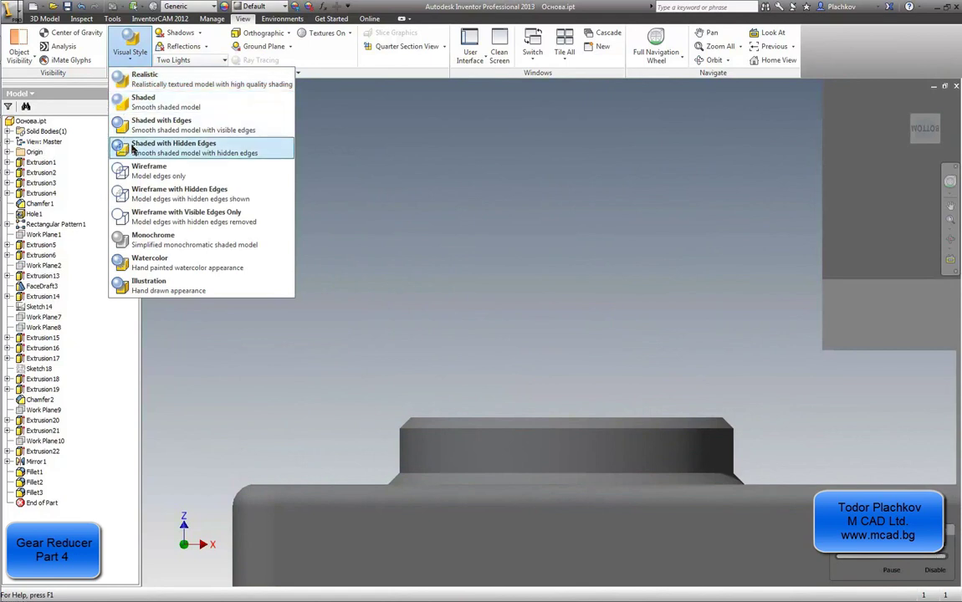
pyautogui.click(135, 124)
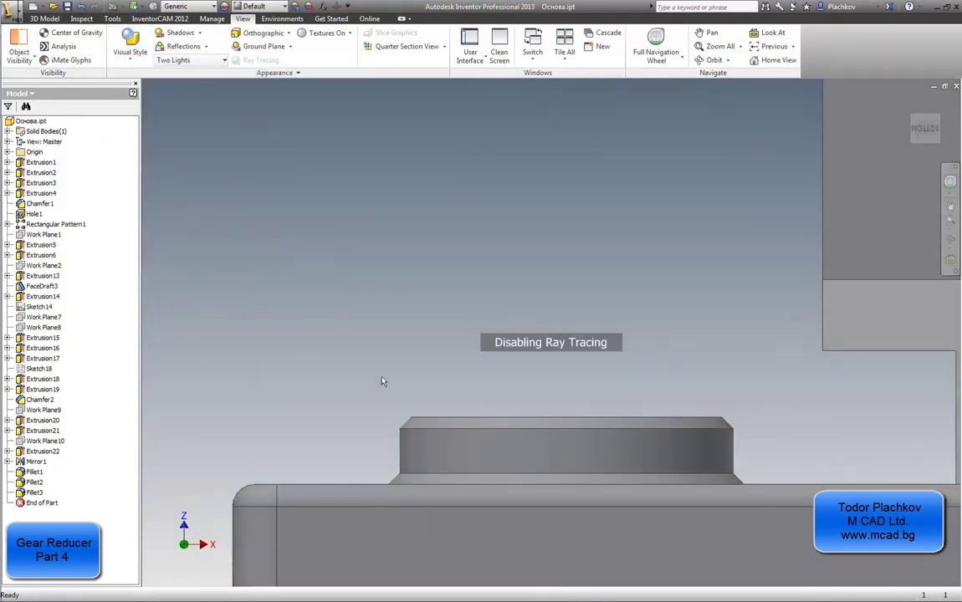
pyautogui.scroll(5, 383, 383)
pyautogui.keyDown('shift'); pyautogui.moveTo(397, 339); pyautogui.dragTo(472, 373, button='middle'); pyautogui.keyUp('shift')
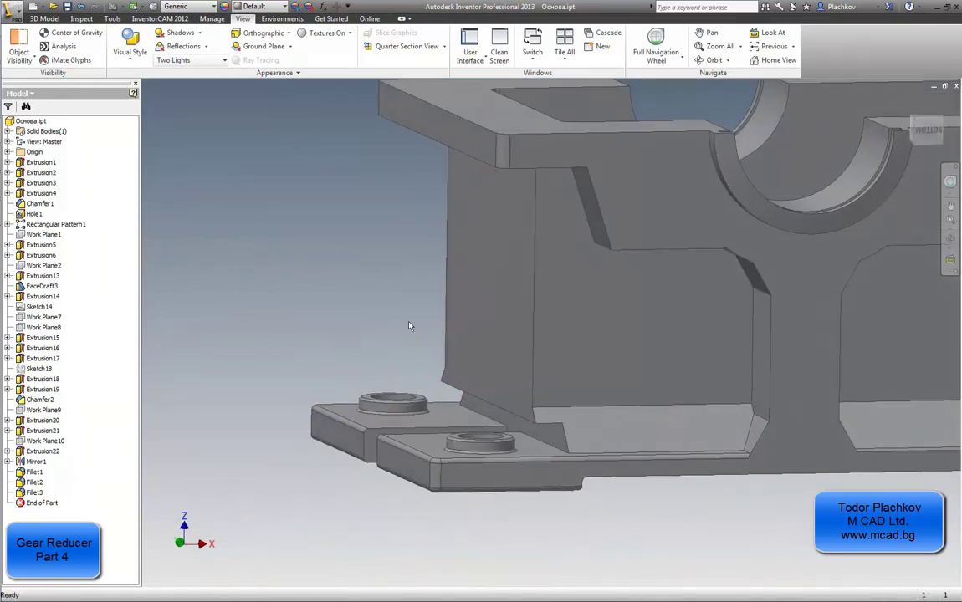
# Step: Switch to the AutoCAD drawing and check the housing end wall's lower outer corner arc with a trial radius dimension, without placing it
pyautogui.click(12, 131)
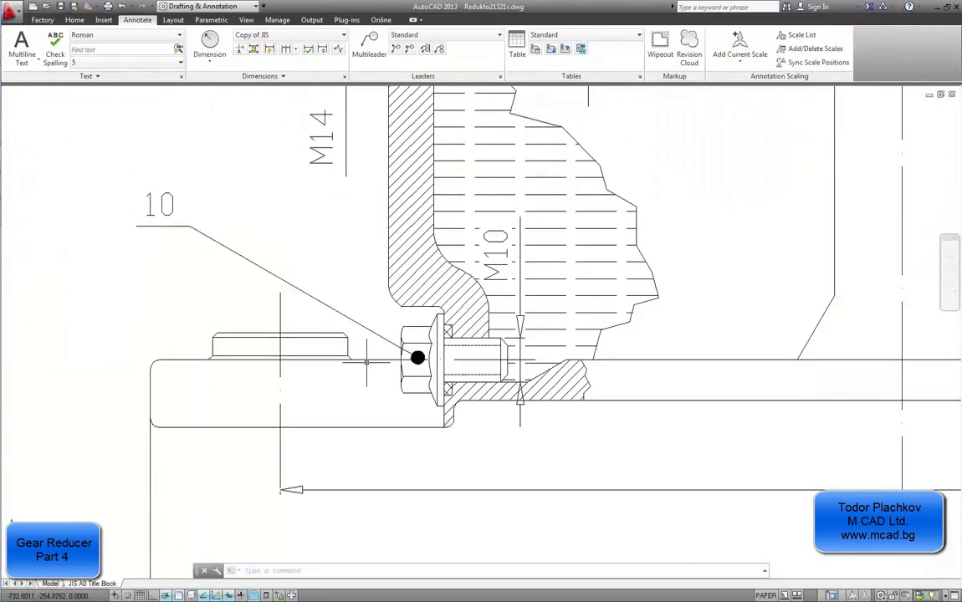
pyautogui.moveTo(388, 292); pyautogui.dragTo(328, 356, button='middle')
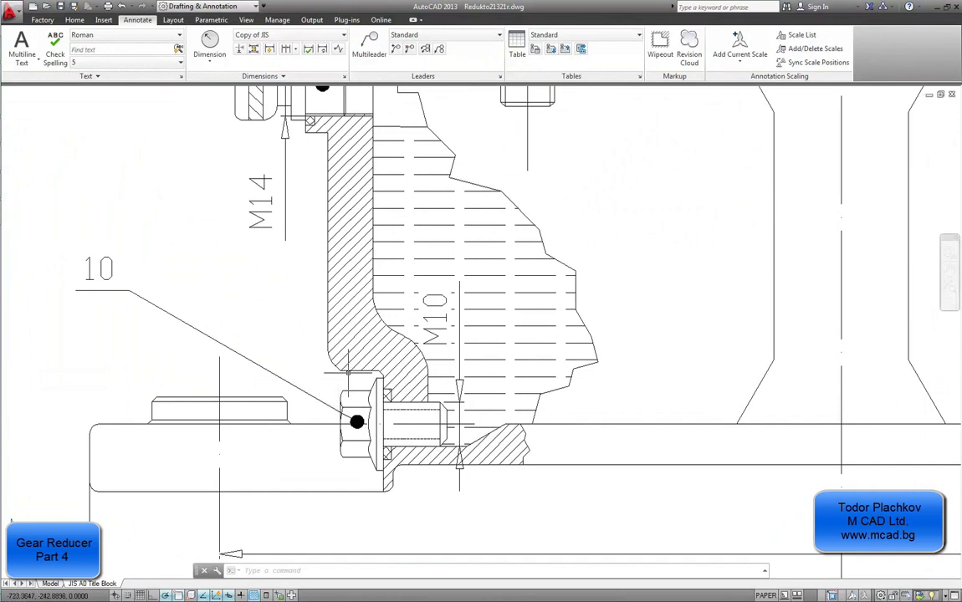
pyautogui.click(209, 46)
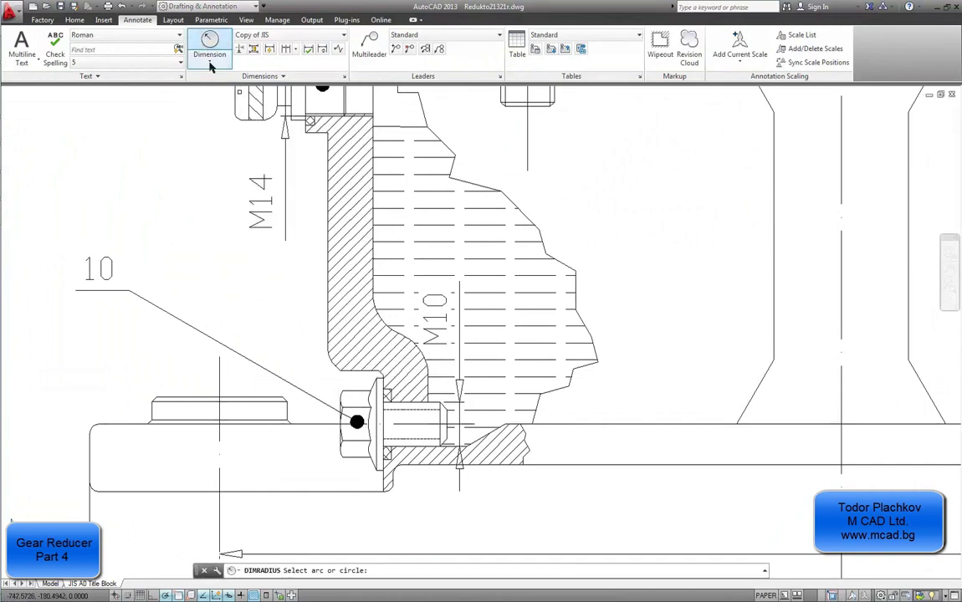
pyautogui.click(335, 362)
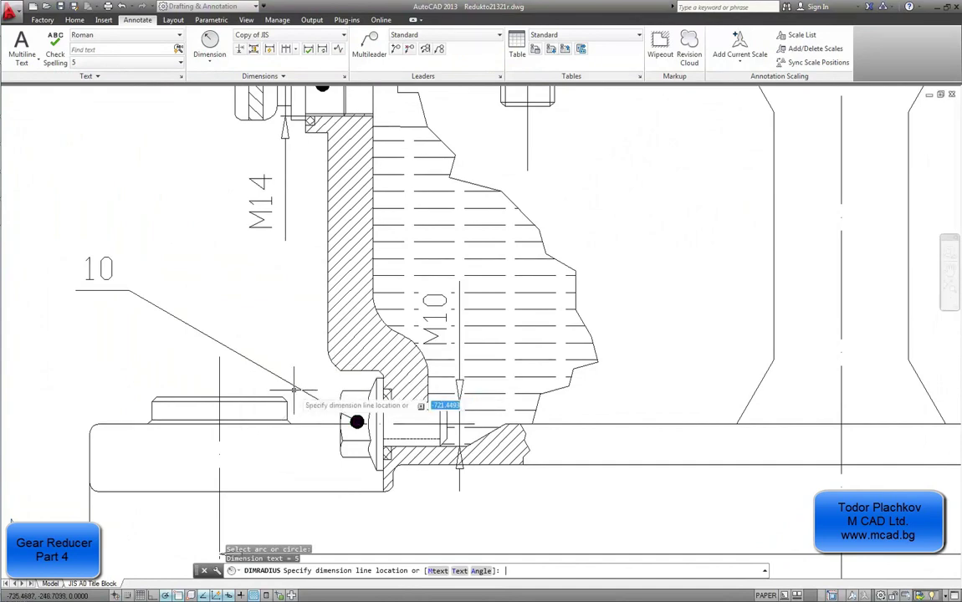
pyautogui.press('Escape')
# Step: Check the lower corner arc at the end of the upper flange with a trial radius dimension, without placing it
pyautogui.scroll(-3, 268, 293)
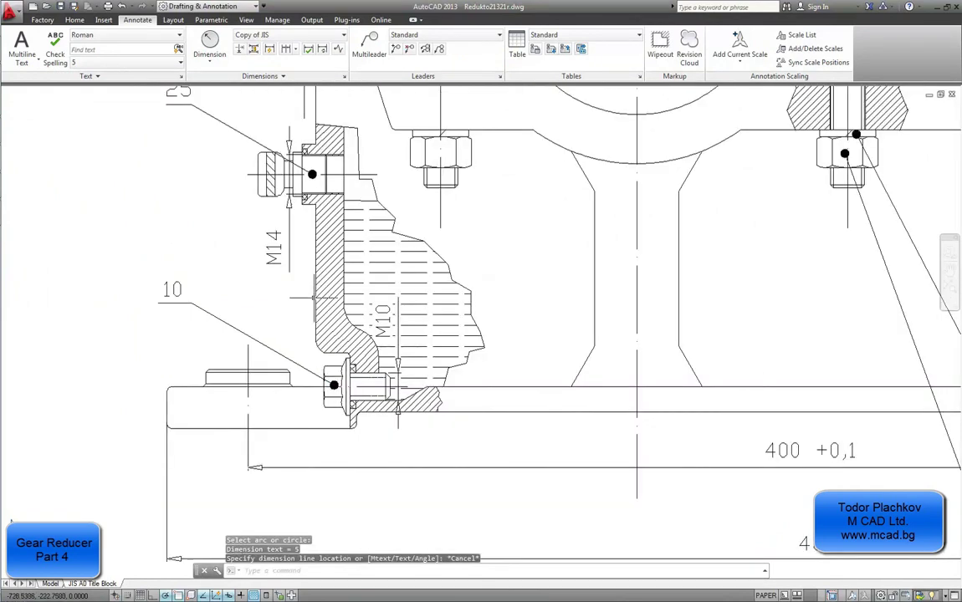
pyautogui.scroll(2, 211, 412)
pyautogui.scroll(-3, 211, 412)
pyautogui.scroll(5, 274, 272)
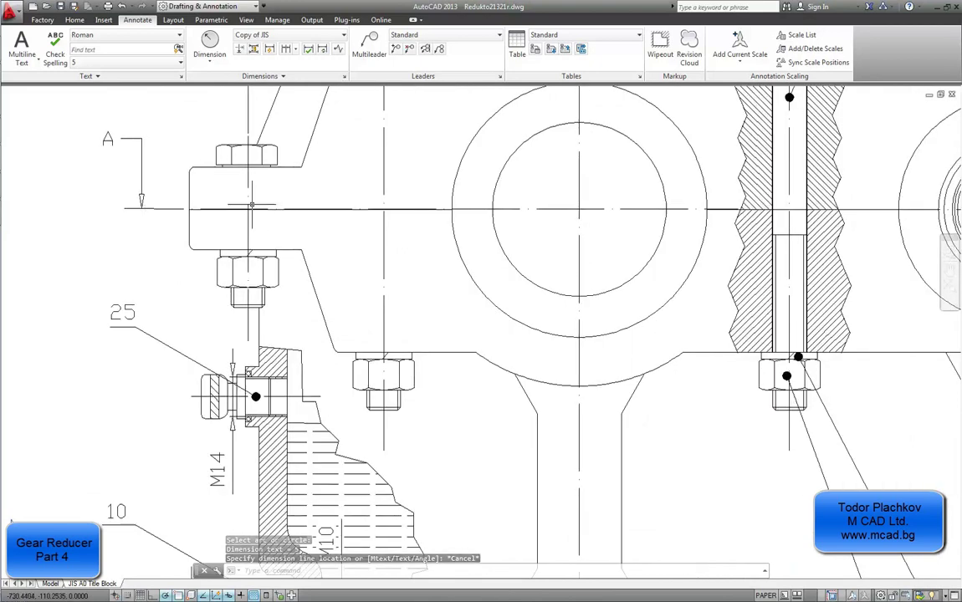
pyautogui.press('Return')
pyautogui.click(257, 312)
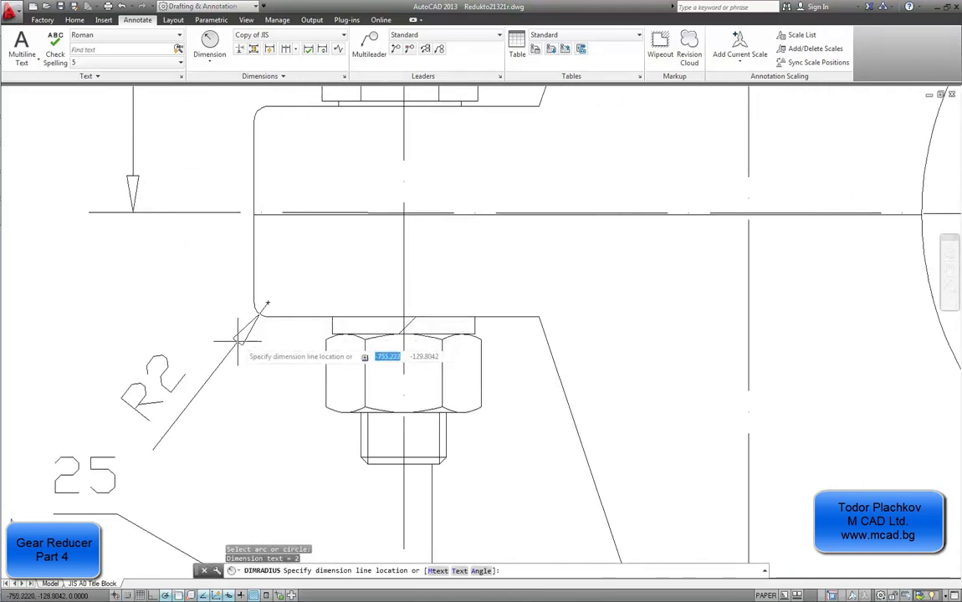
pyautogui.press('Escape')
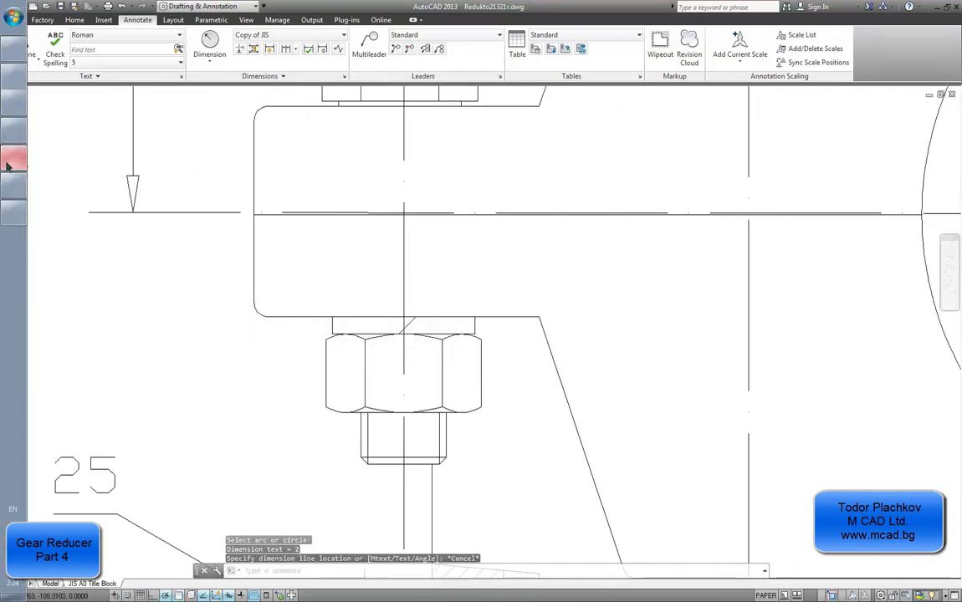
# Step: Switch to the base part in Inventor and fillet the housing end wall's lower outer edge with a 5 mm radius
pyautogui.moveTo(6, 165)
pyautogui.click(5, 130)
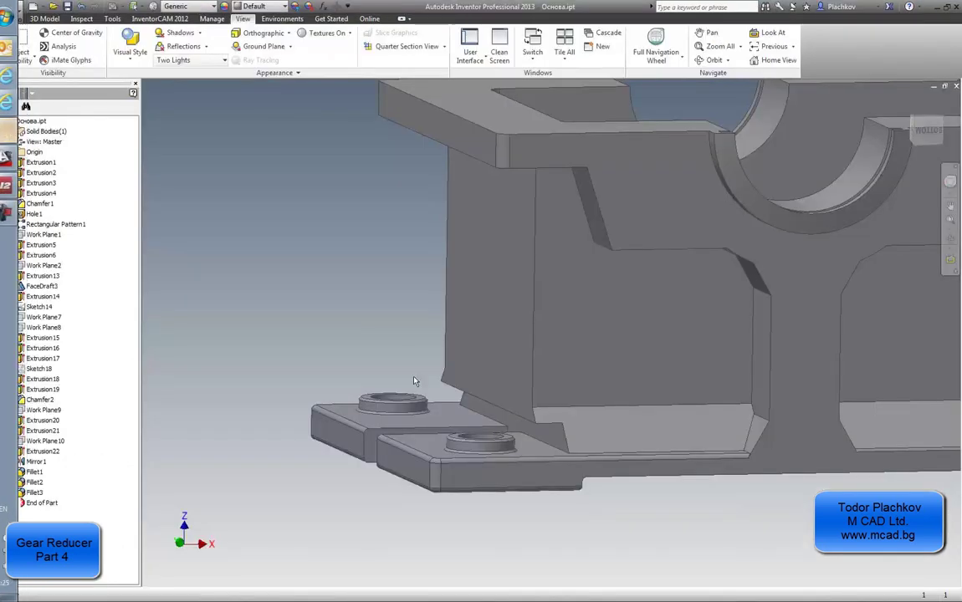
pyautogui.rightClick(272, 206)
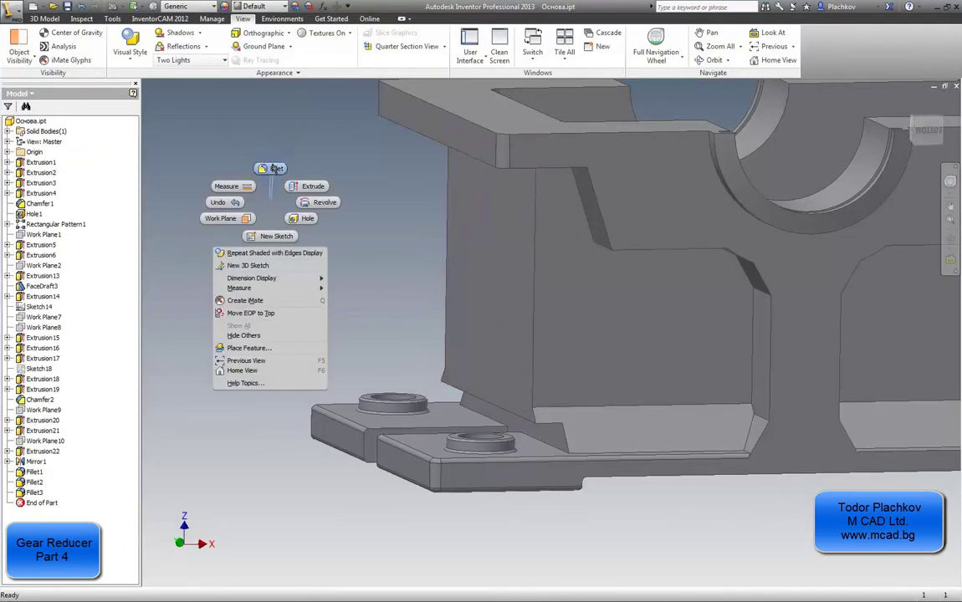
pyautogui.click(275, 169)
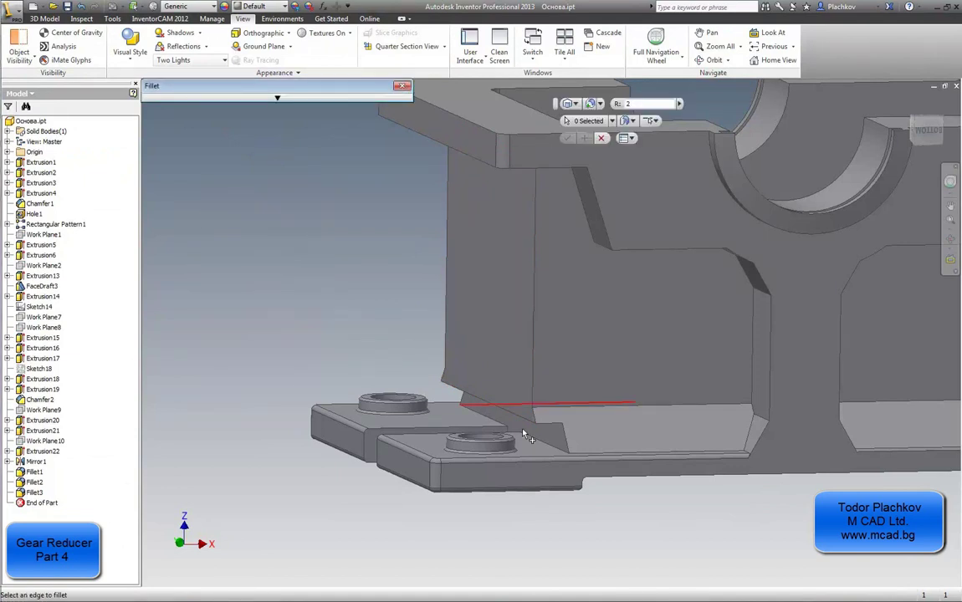
pyautogui.click(473, 397)
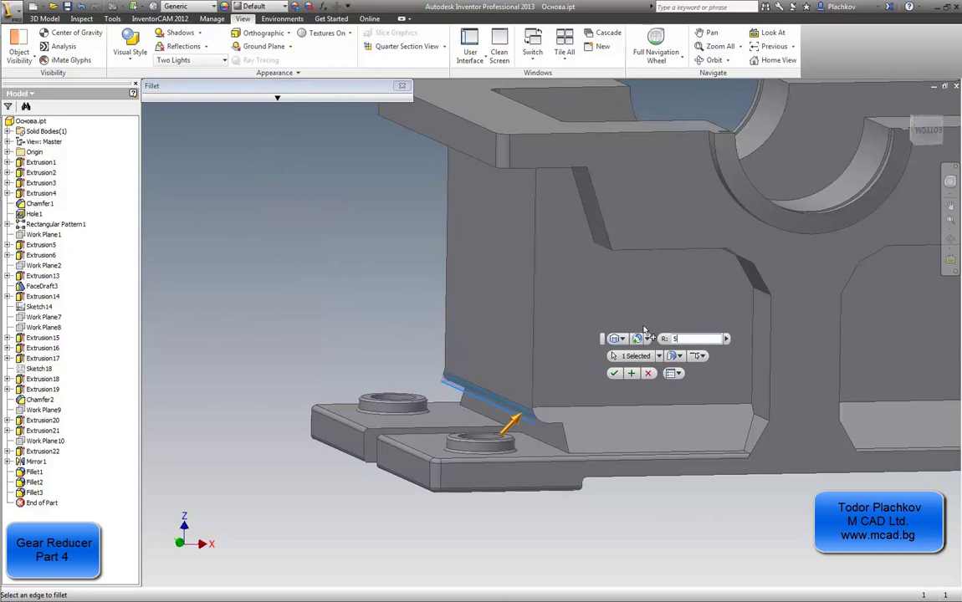
pyautogui.click(926, 131)
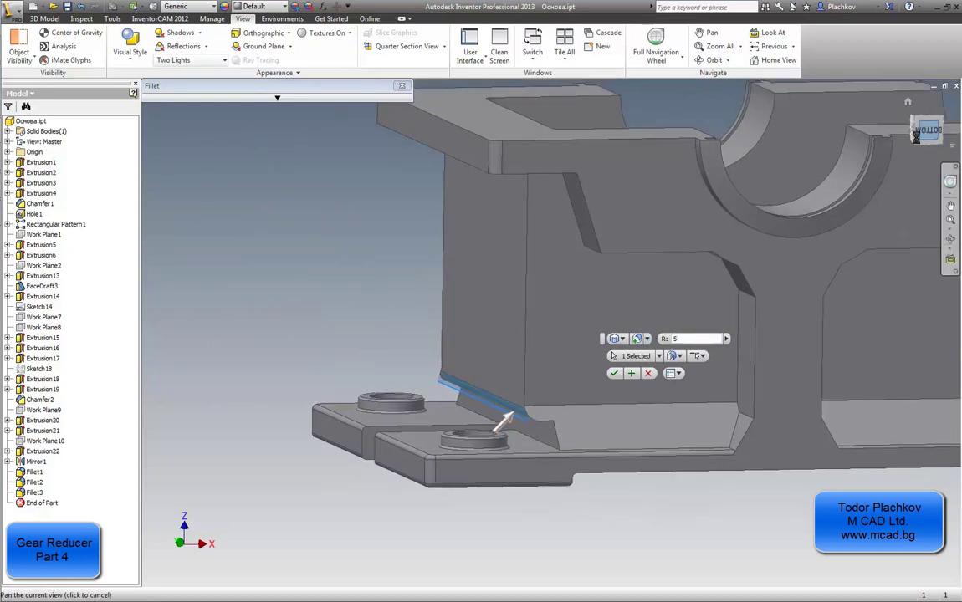
pyautogui.scroll(-3, 380, 356)
pyautogui.scroll(-3, 383, 358)
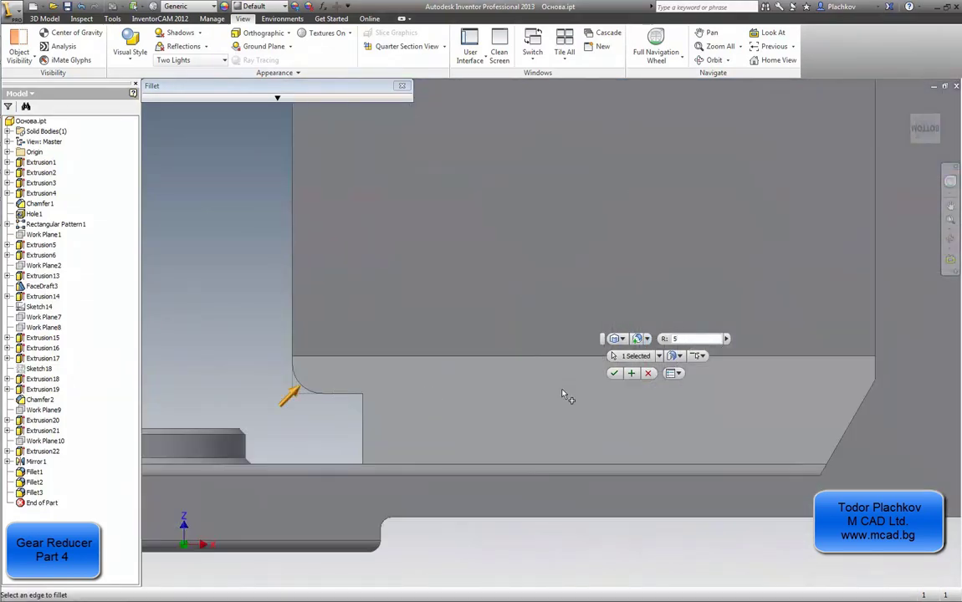
pyautogui.click(614, 374)
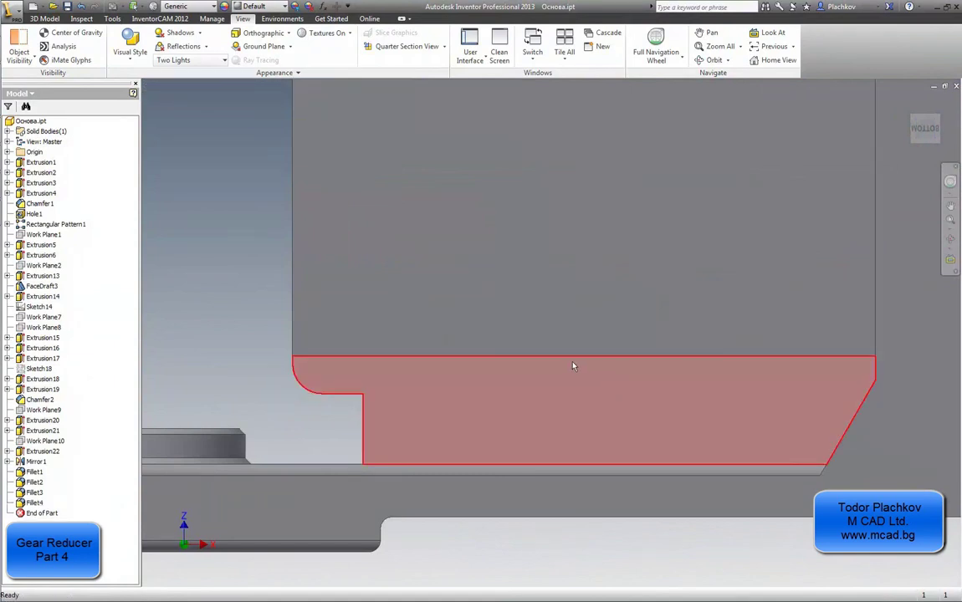
# Step: Fillet the lower edges of the upper flange's overhanging end with a 2 mm radius
pyautogui.moveTo(175, 241); pyautogui.dragTo(344, 356, button='middle')
pyautogui.scroll(-4, 344, 356)
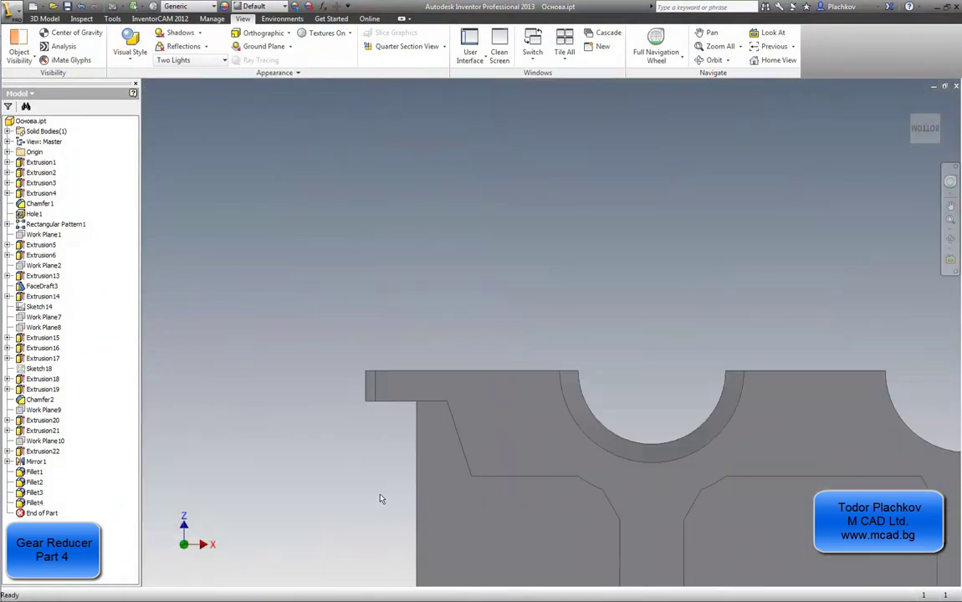
pyautogui.rightClick(315, 285)
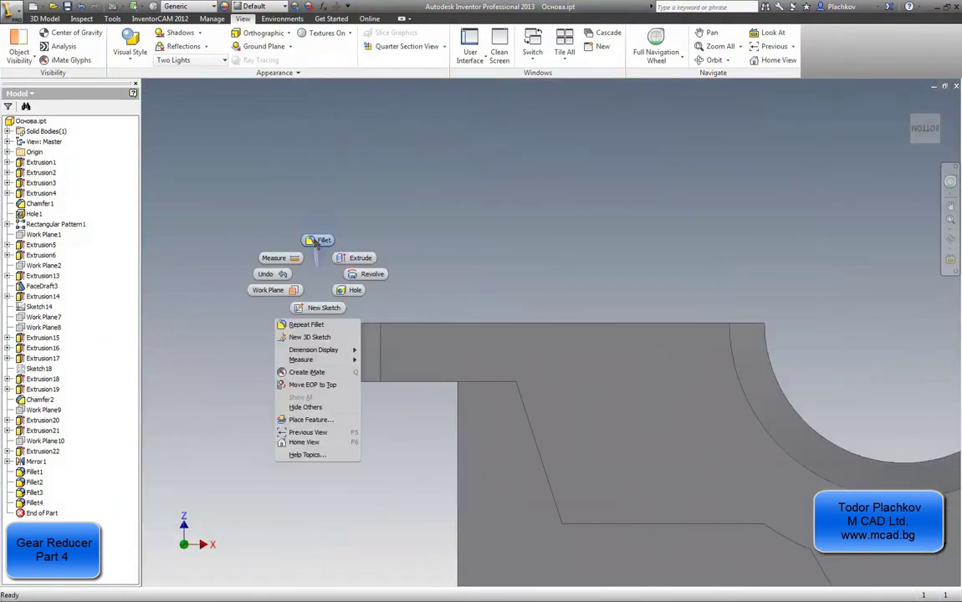
pyautogui.click(319, 239)
pyautogui.click(364, 386)
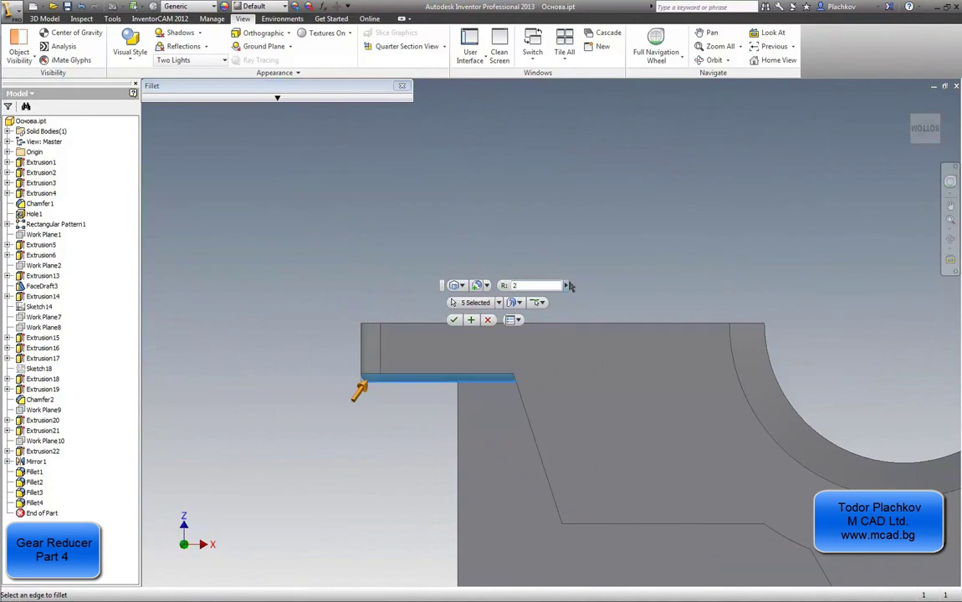
pyautogui.click(454, 320)
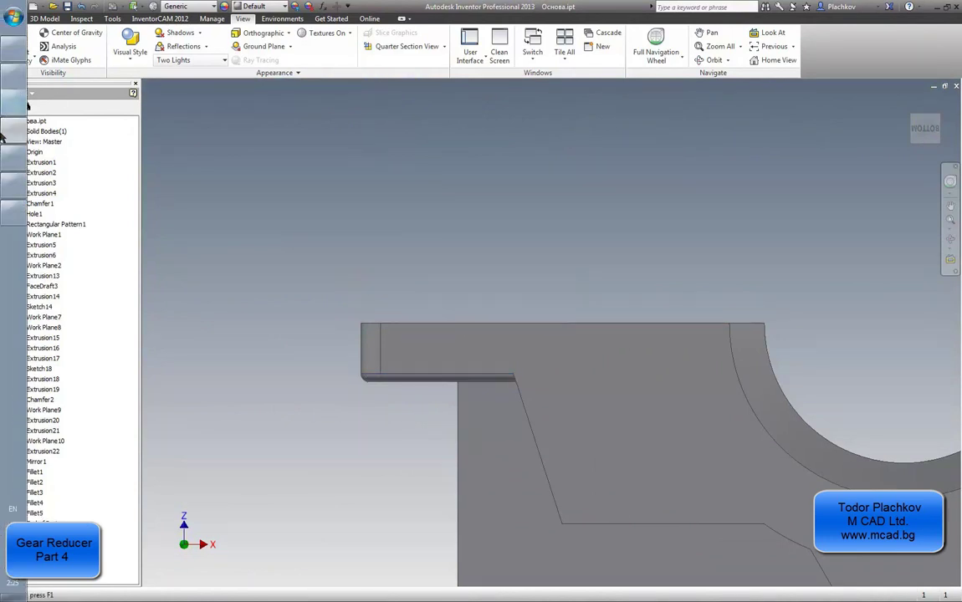
# Step: Switch to the AutoCAD drawing and check the small chamfer above the drain plug with a trial linear dimension, without placing it
pyautogui.click(10, 164)
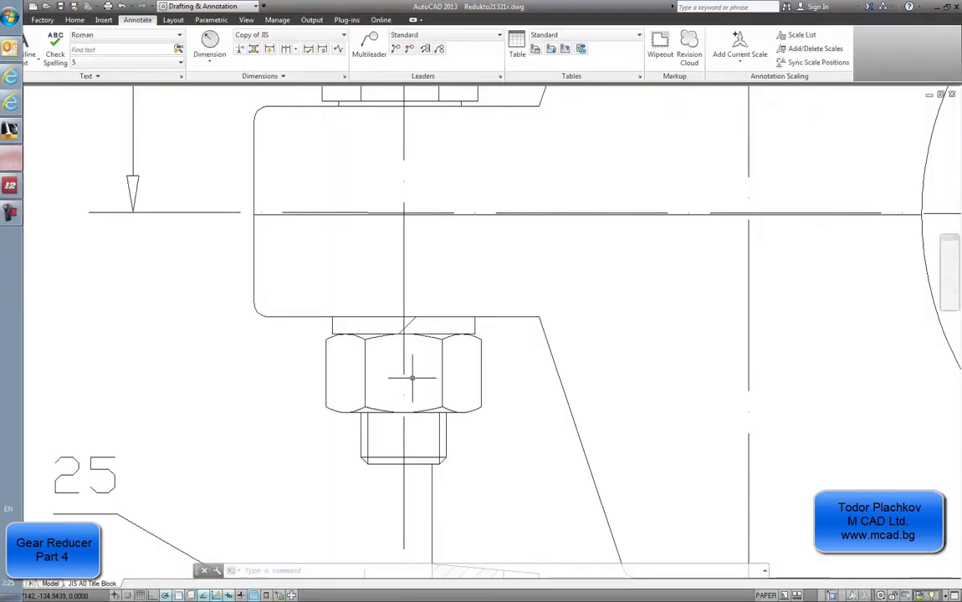
pyautogui.scroll(2, 324, 350)
pyautogui.moveTo(308, 401)
pyautogui.mouseDown(button='middle')
pyautogui.moveTo(331, 227)
pyautogui.moveTo(328, 162)
pyautogui.moveTo(287, 177)
pyautogui.mouseUp(button='middle')
pyautogui.scroll(4, 423, 357)
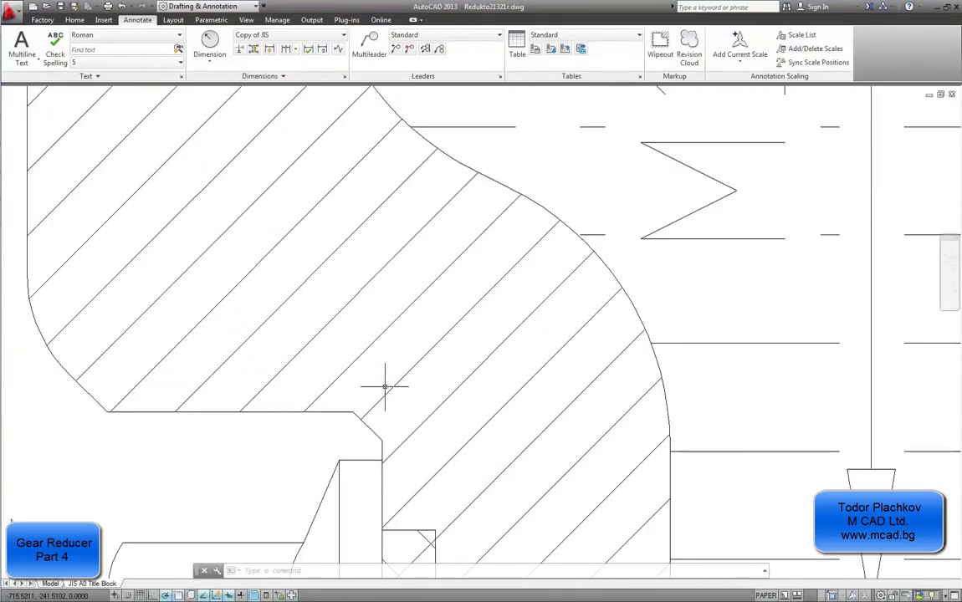
pyautogui.click(207, 57)
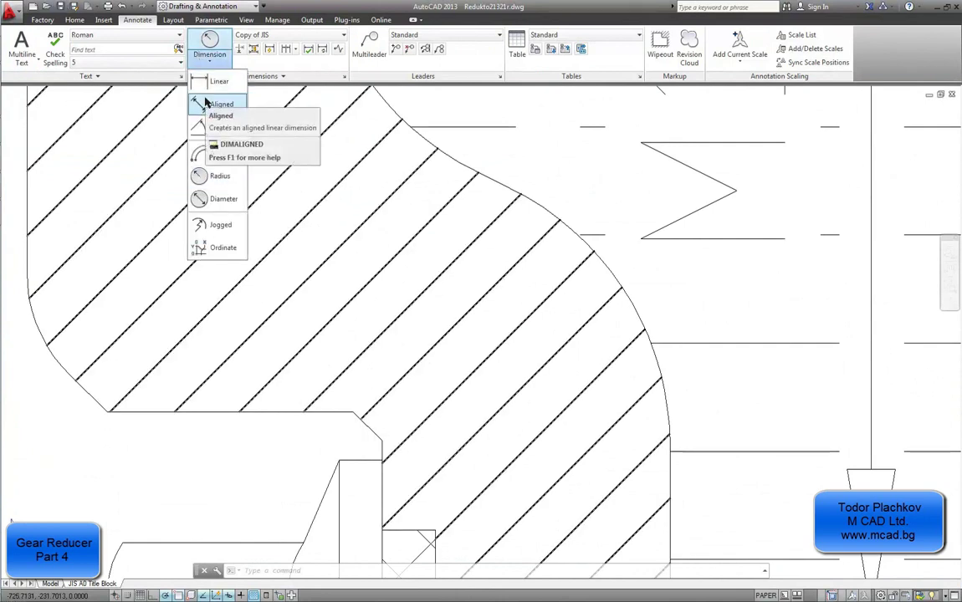
pyautogui.click(209, 81)
pyautogui.click(350, 410)
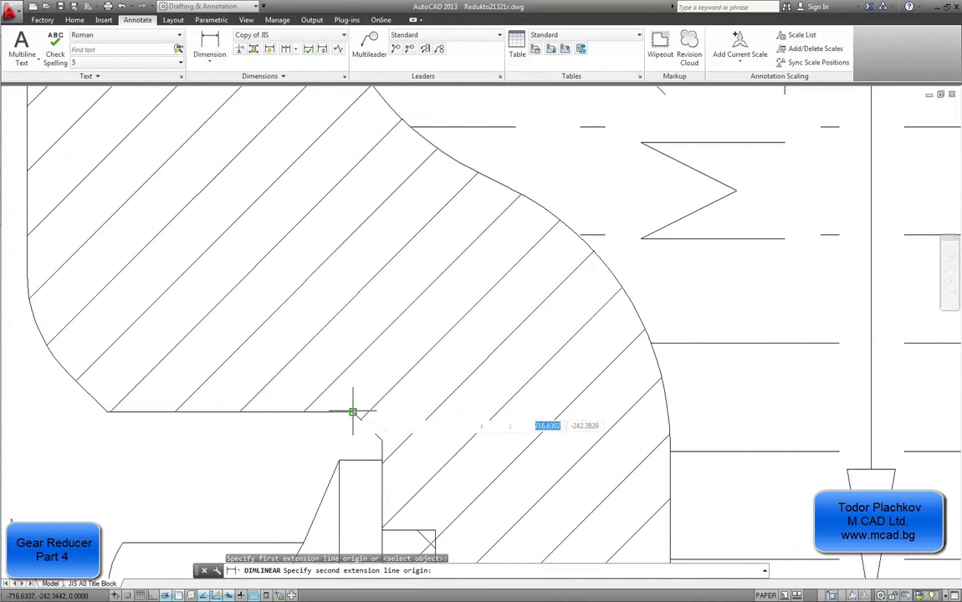
pyautogui.click(381, 438)
pyautogui.scroll(-1, 362, 349)
pyautogui.scroll(1, 362, 349)
pyautogui.press('Escape')
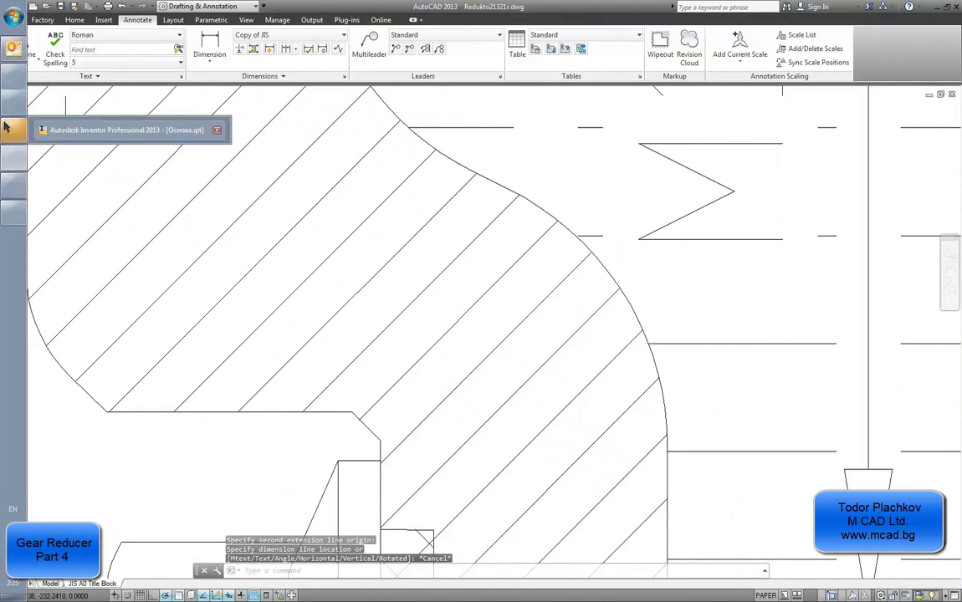
# Step: Switch to Inventor and chamfer the edge between the ledge under the rounded end wall and the short wall below by 1 mm
pyautogui.click(7, 125)
pyautogui.moveTo(425, 536); pyautogui.dragTo(367, 124, button='middle')
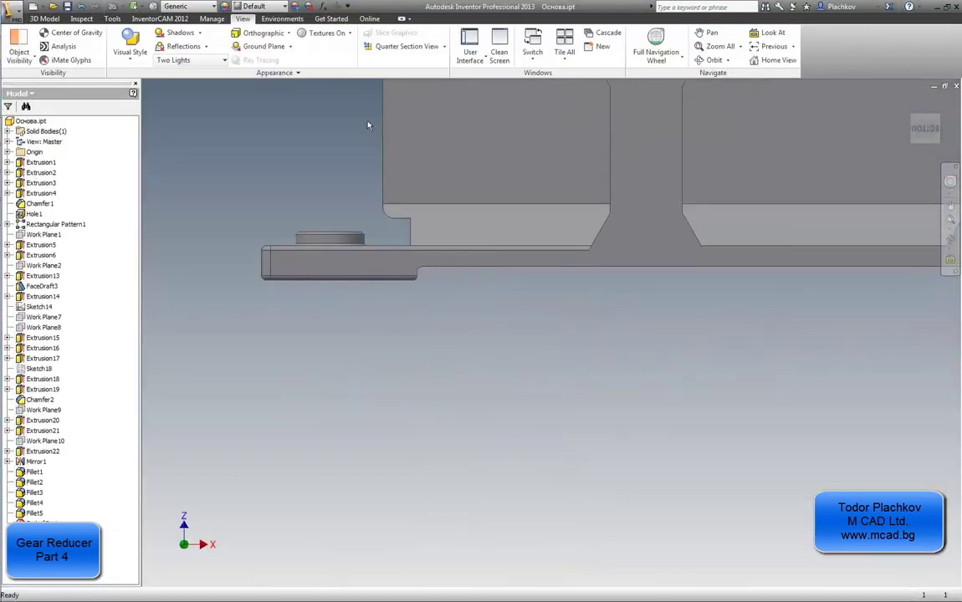
pyautogui.scroll(4, 424, 224)
pyautogui.keyDown('shift'); pyautogui.moveTo(424, 228); pyautogui.dragTo(473, 219, button='middle'); pyautogui.keyUp('shift')
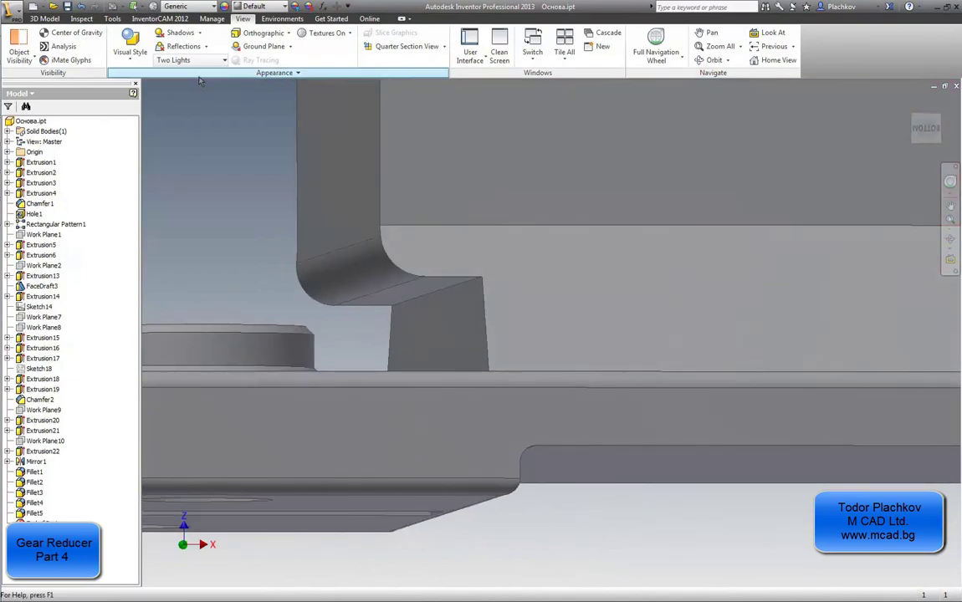
pyautogui.rightClick(226, 167)
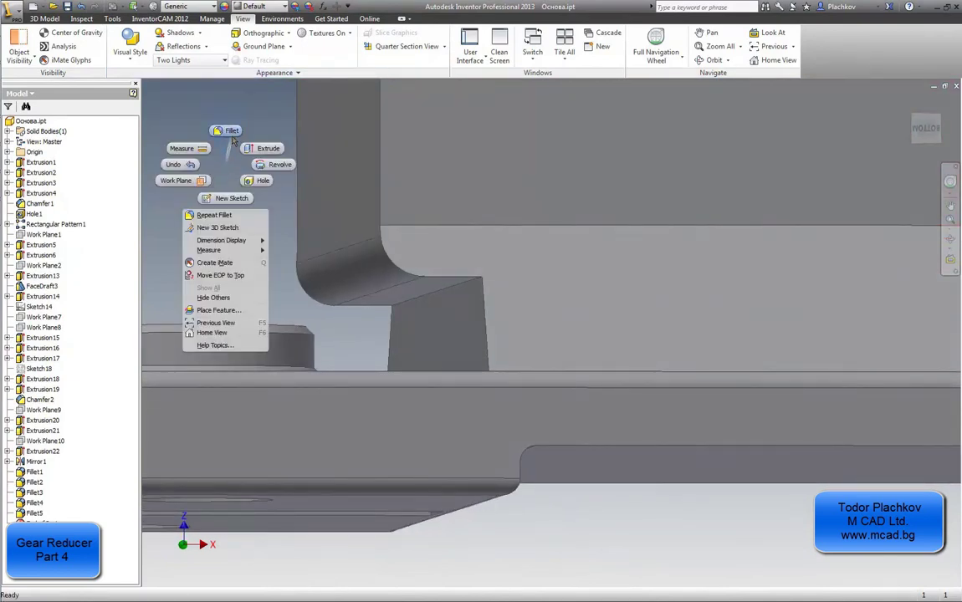
pyautogui.click(226, 167)
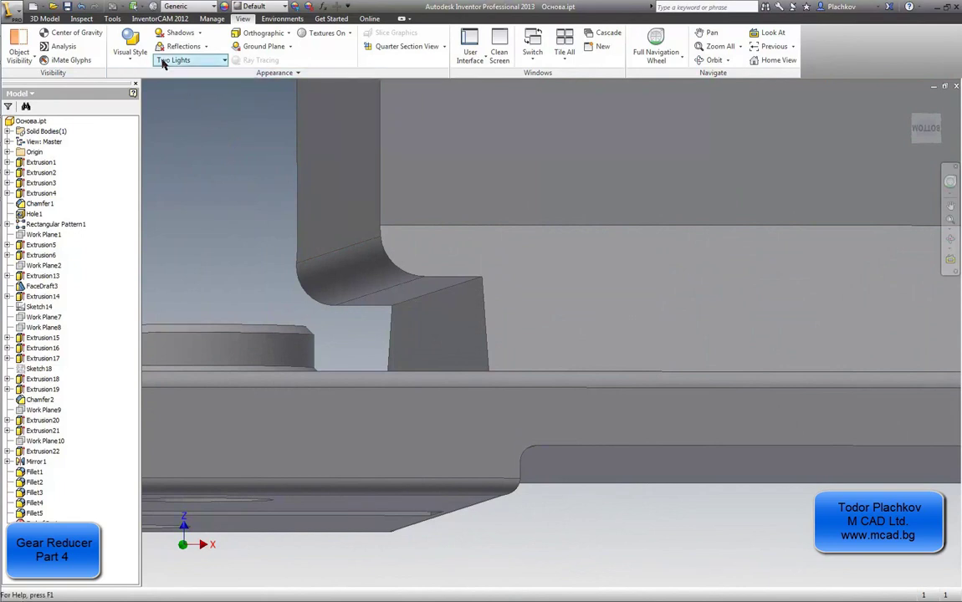
pyautogui.click(46, 18)
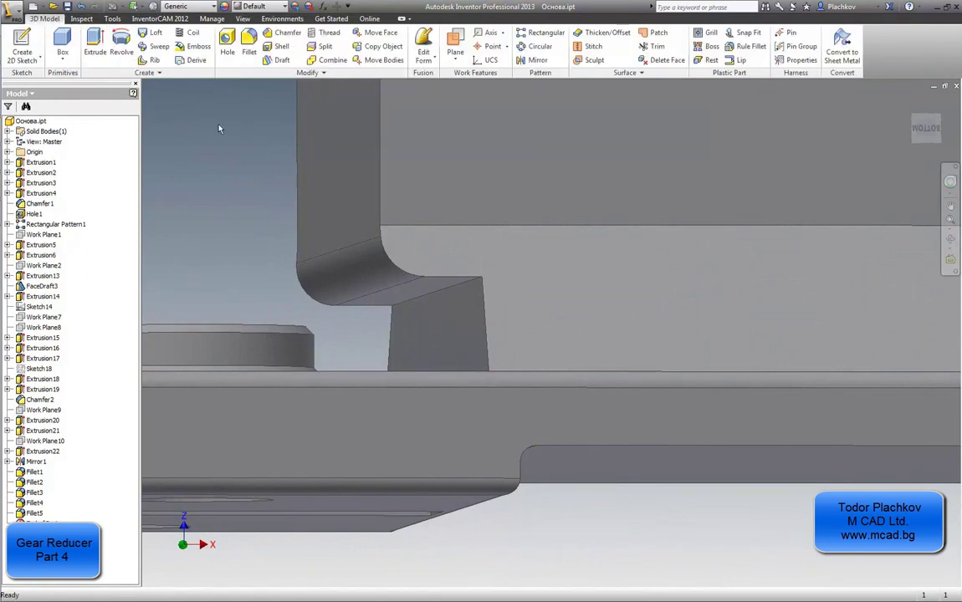
pyautogui.click(288, 34)
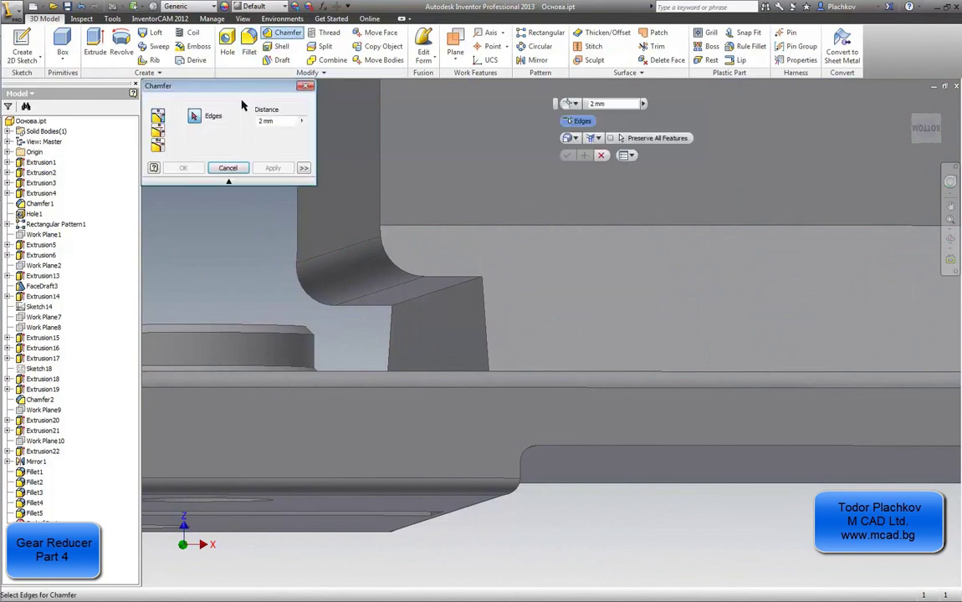
pyautogui.moveTo(288, 122); pyautogui.dragTo(242, 115)
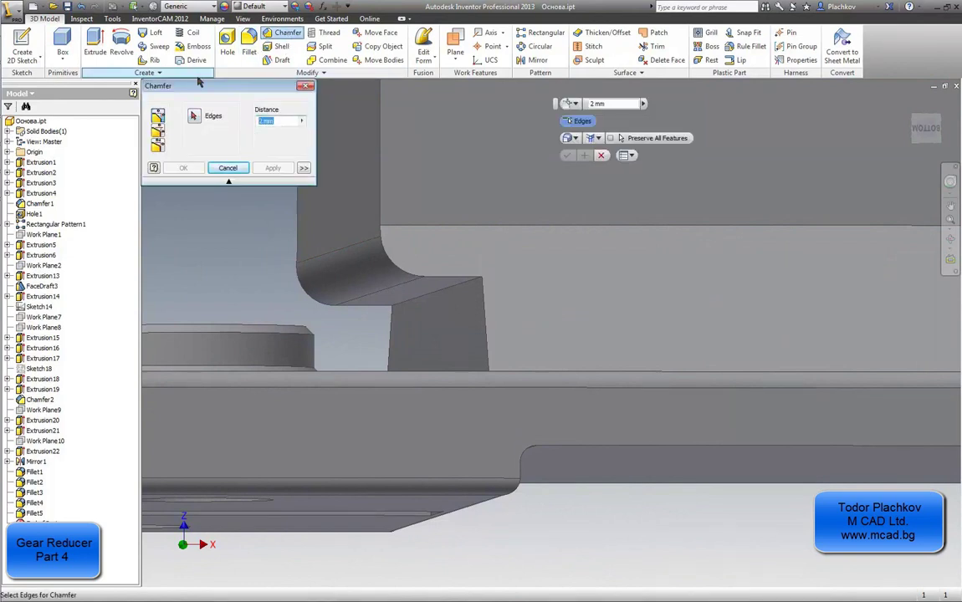
pyautogui.write('1')
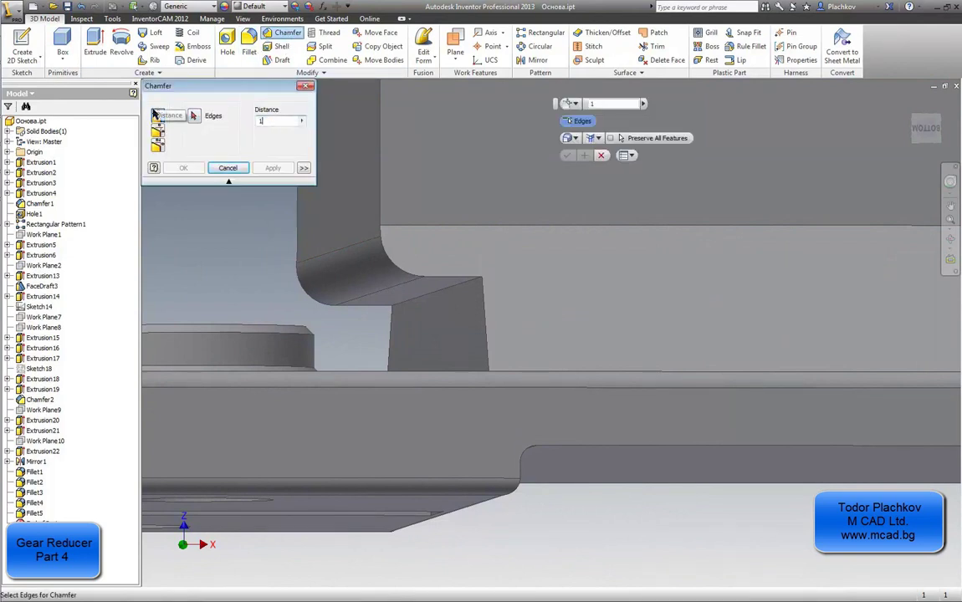
pyautogui.click(469, 288)
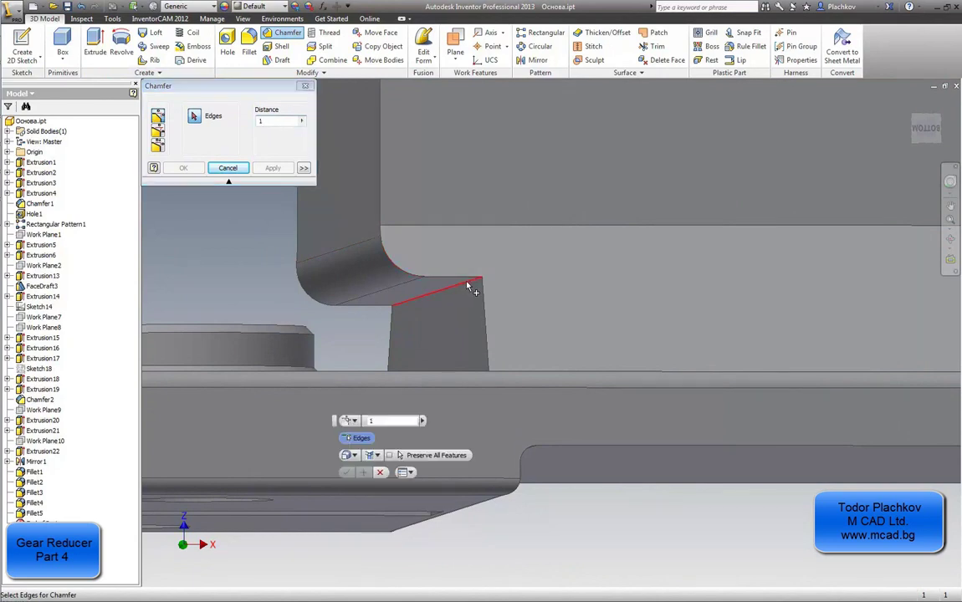
pyautogui.scroll(3, 507, 276)
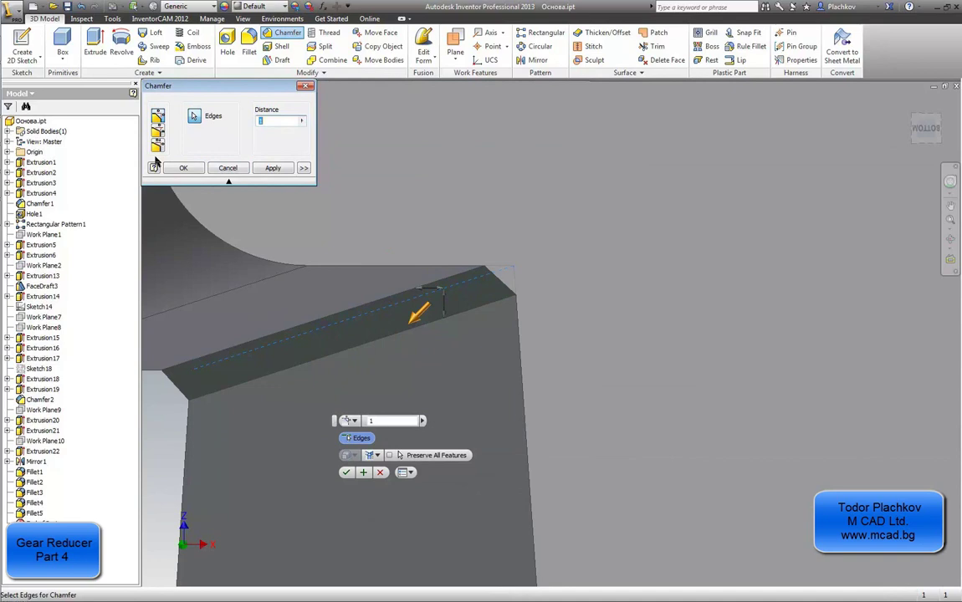
pyautogui.click(185, 168)
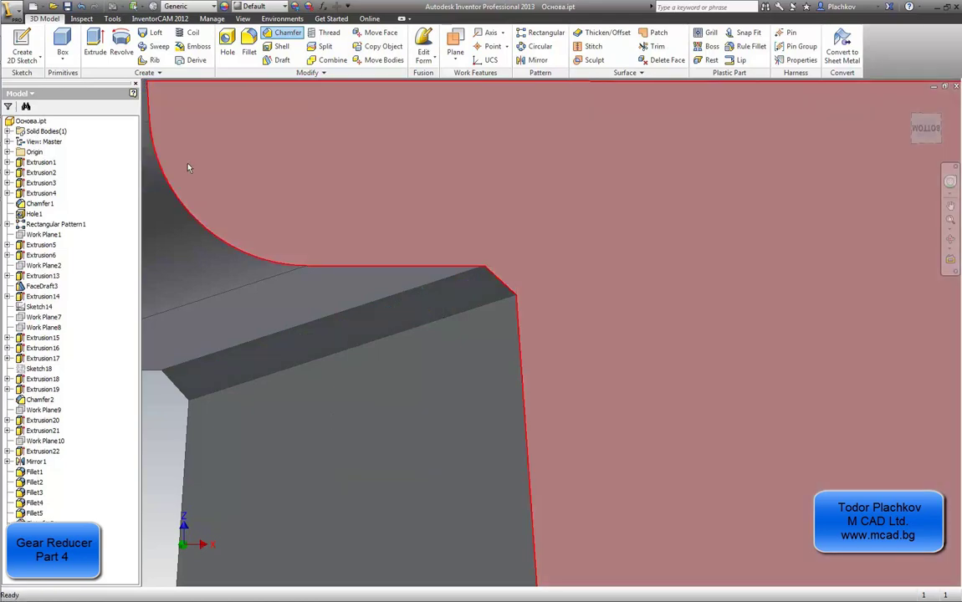
pyautogui.scroll(3, 354, 349)
pyautogui.scroll(5, 465, 340)
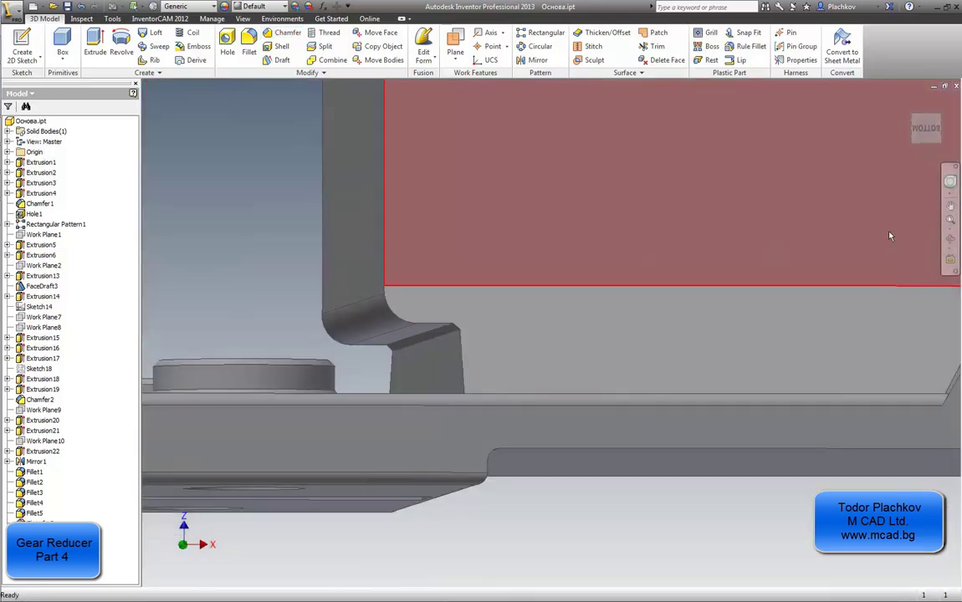
pyautogui.scroll(-5, 371, 369)
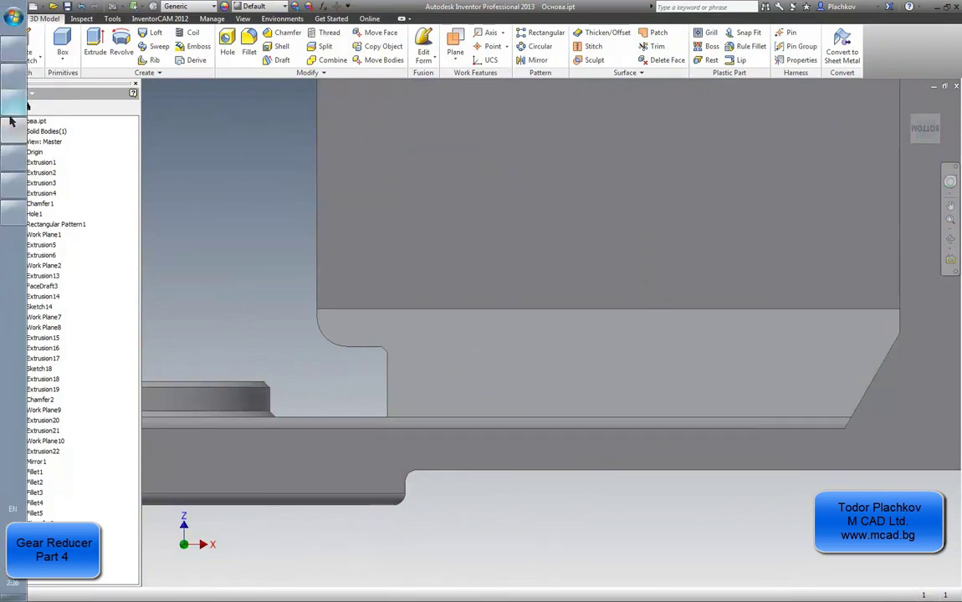
# Step: Switch to the AutoCAD drawing and check the side view's upper recess corner arc with a trial radius dimension, without placing it
pyautogui.moveTo(25, 157)
pyautogui.scroll(-5, 389, 352)
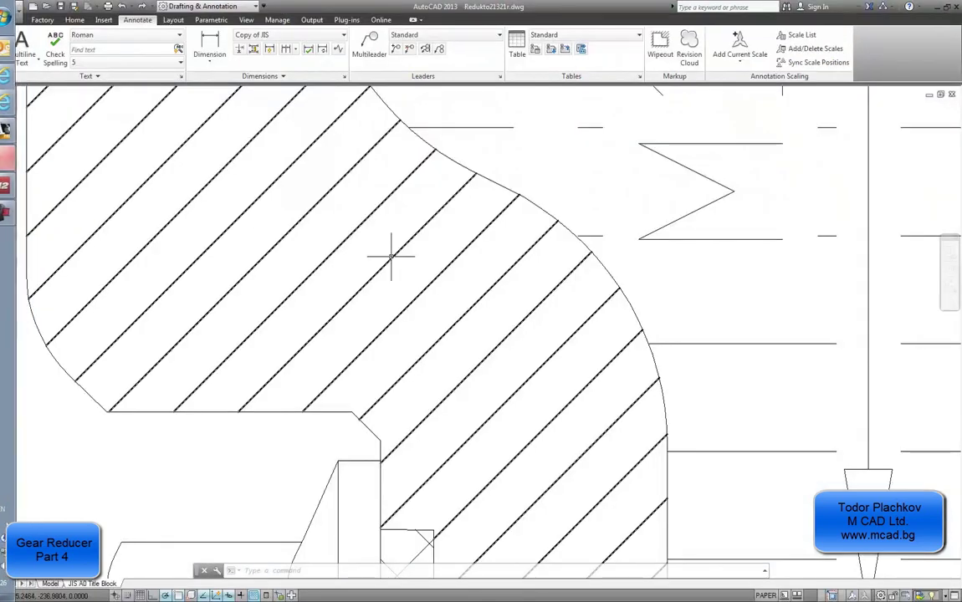
pyautogui.moveTo(359, 406); pyautogui.dragTo(353, 370, button='middle')
pyautogui.moveTo(443, 373); pyautogui.dragTo(340, 368, button='middle')
pyautogui.scroll(-1, 369, 348)
pyautogui.scroll(-1, 496, 235)
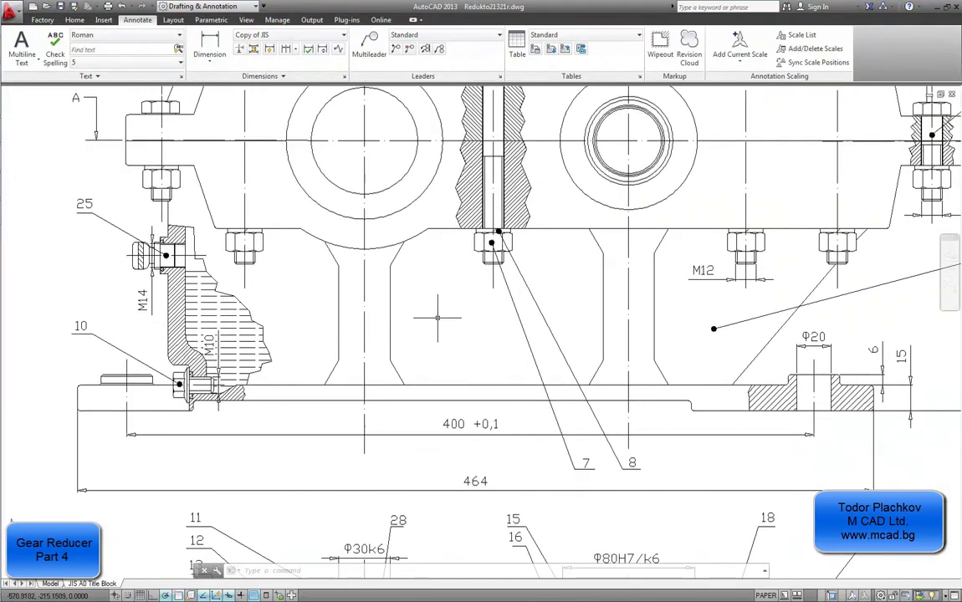
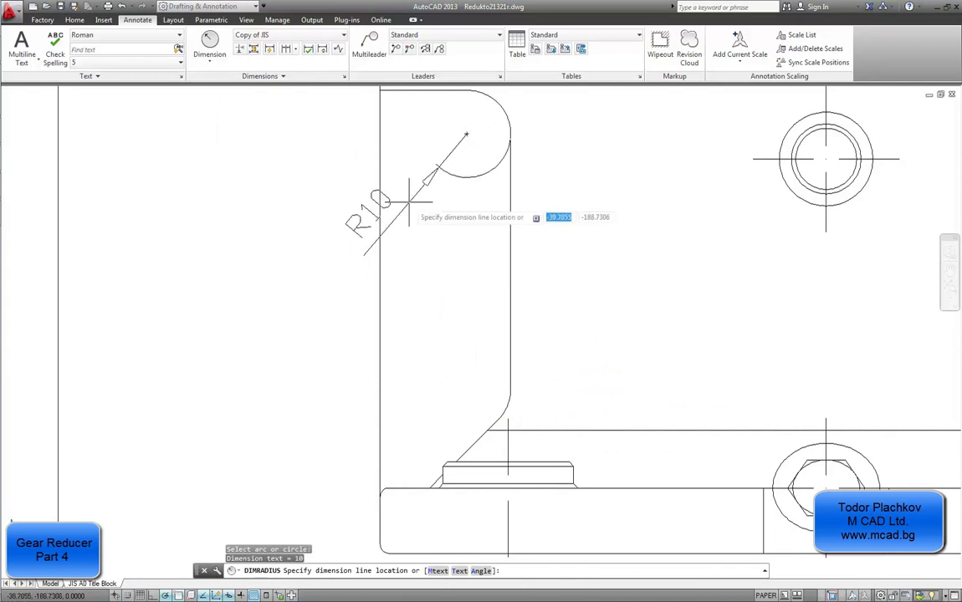
pyautogui.press('Escape')
pyautogui.scroll(-4, 577, 251)
pyautogui.moveTo(580, 252); pyautogui.dragTo(578, 278, button='middle')
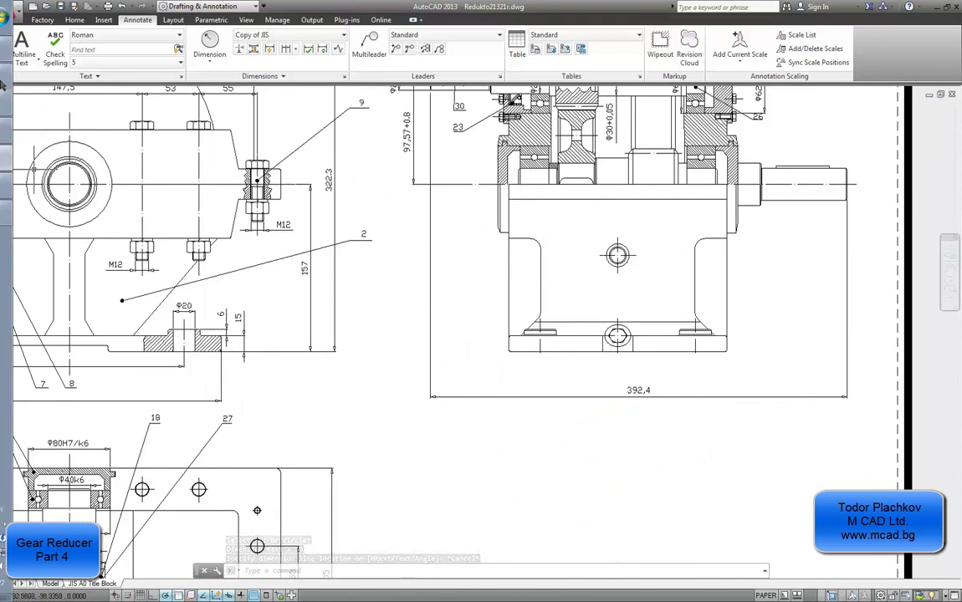
# Step: Switch to Inventor and start a 10 mm fillet on the two lower edges where the side walls meet the sloped base faces beside the end wall
pyautogui.click(13, 130)
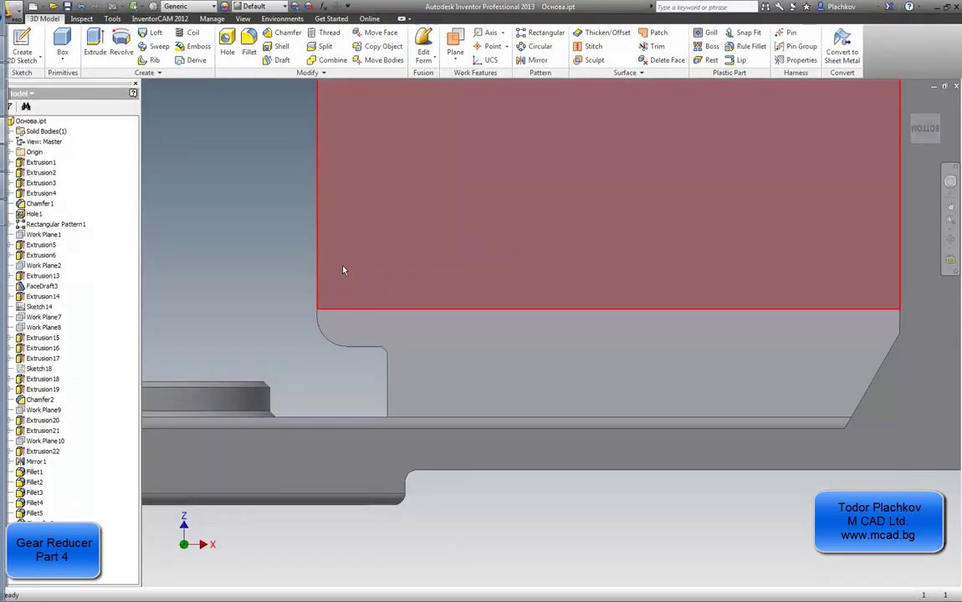
pyautogui.scroll(-3, 343, 268)
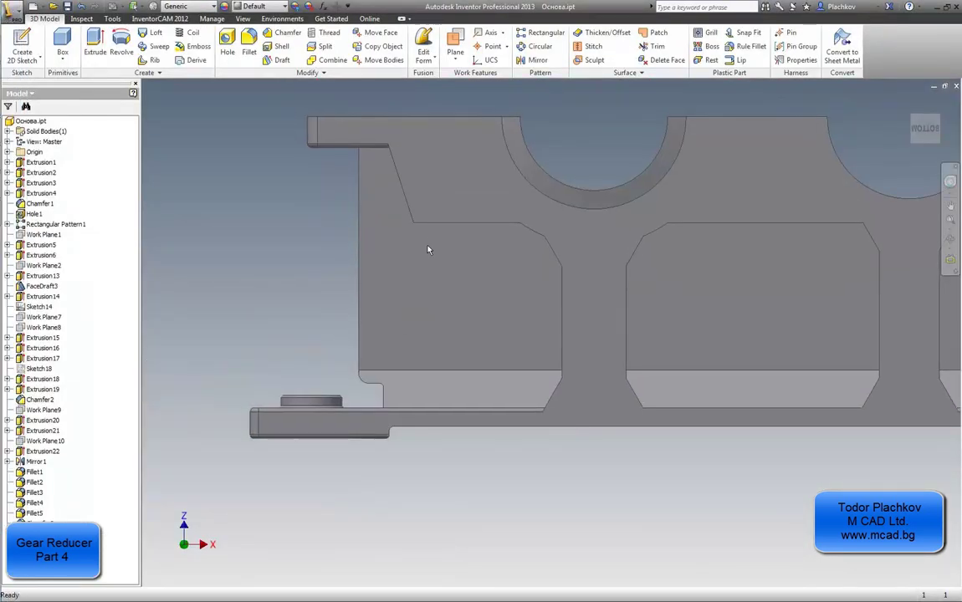
pyautogui.keyDown('shift'); pyautogui.moveTo(459, 249); pyautogui.dragTo(618, 266, button='middle'); pyautogui.keyUp('shift')
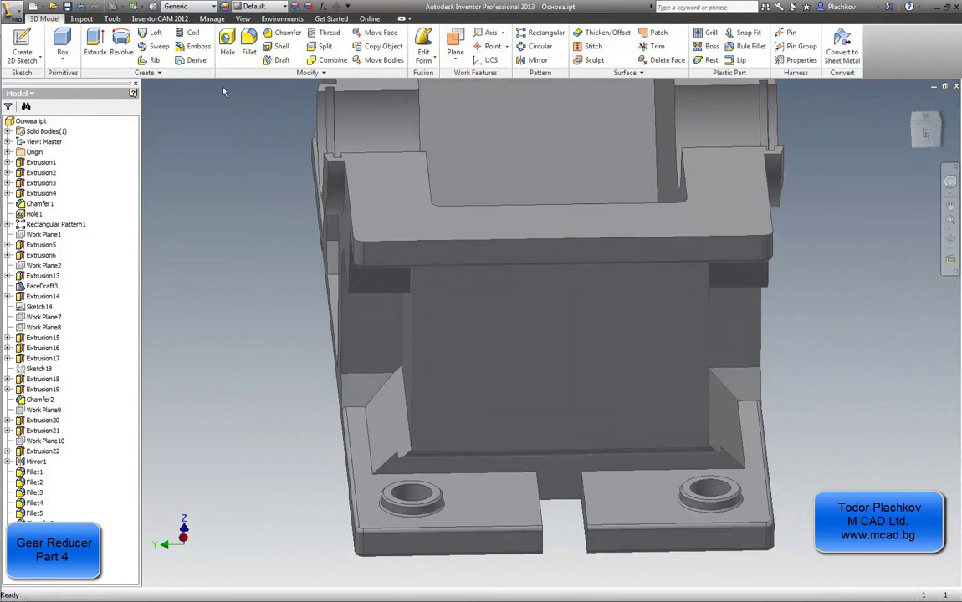
pyautogui.click(250, 52)
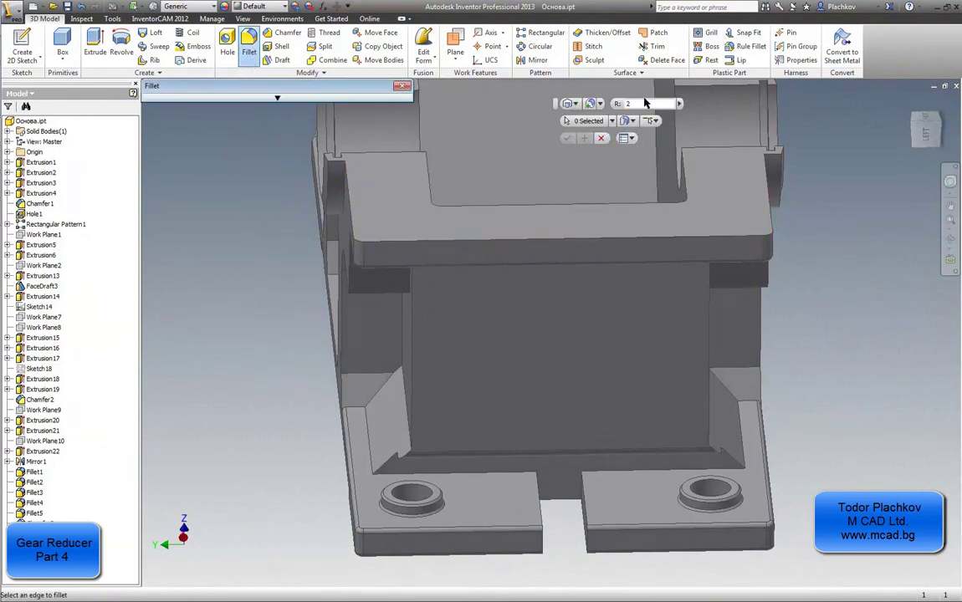
pyautogui.doubleClick(641, 102)
pyautogui.write('10')
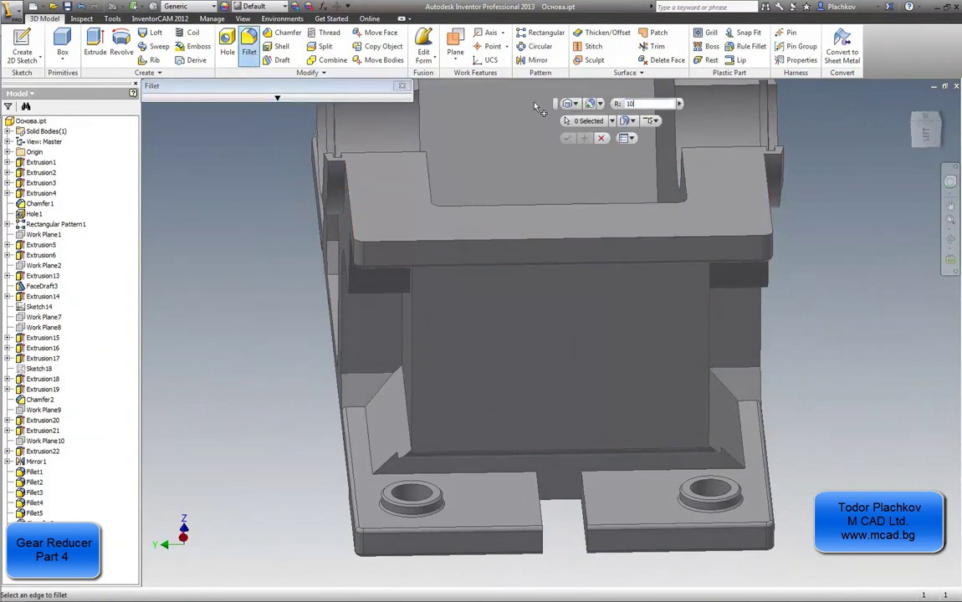
pyautogui.click(404, 397)
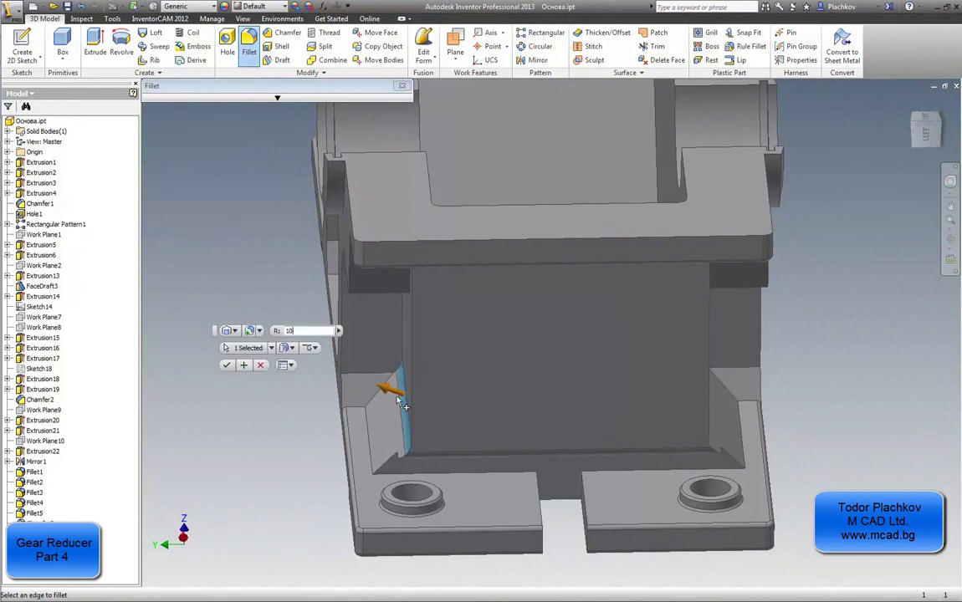
pyautogui.click(707, 435)
pyautogui.scroll(5, 404, 452)
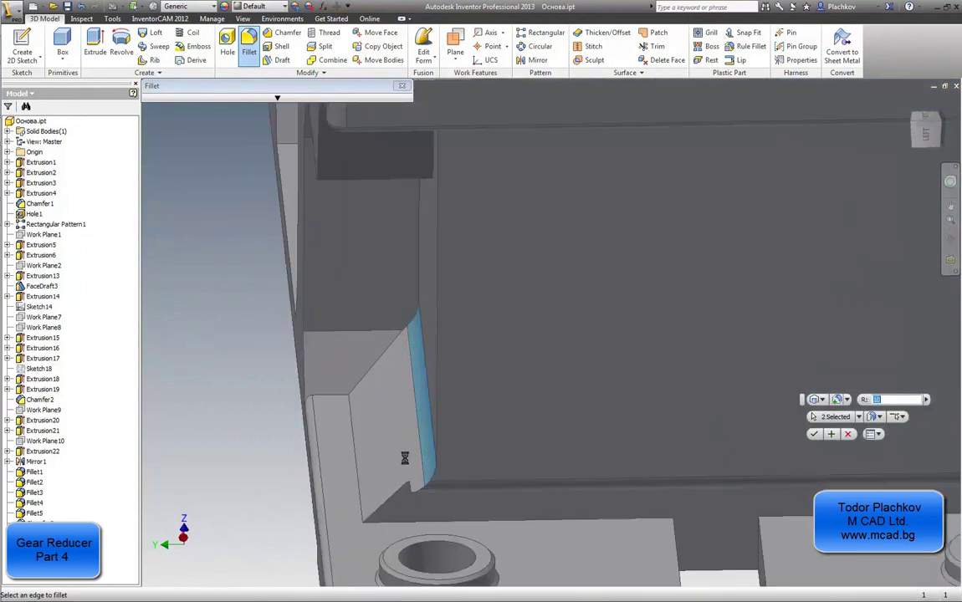
pyautogui.scroll(-5, 426, 305)
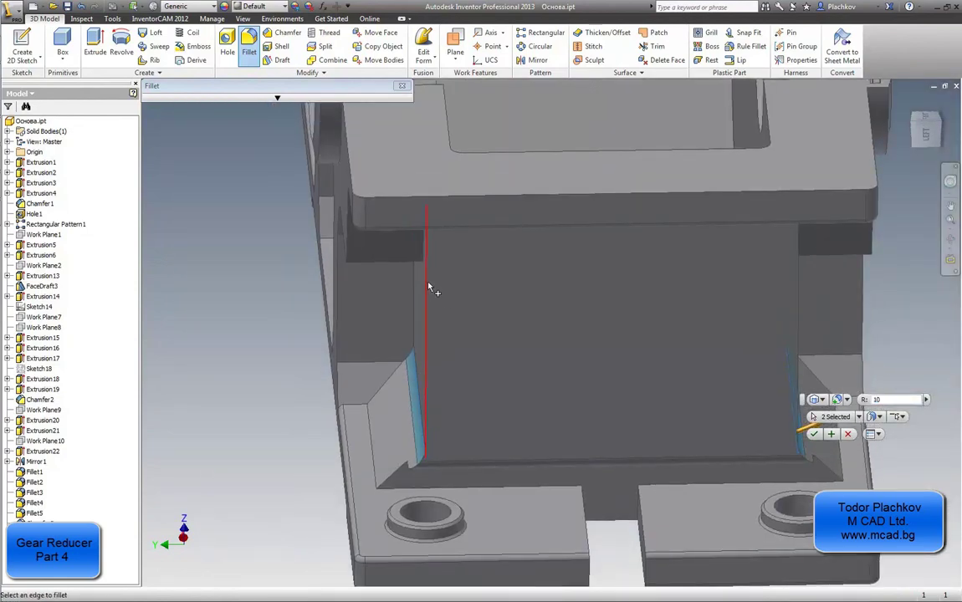
# Step: Add one side's under-flange block edges to the 10 mm fillet: underside and slanted face against the wall, and top edge beneath the flange
pyautogui.press('F4')
pyautogui.moveTo(490, 308); pyautogui.dragTo(493, 287)
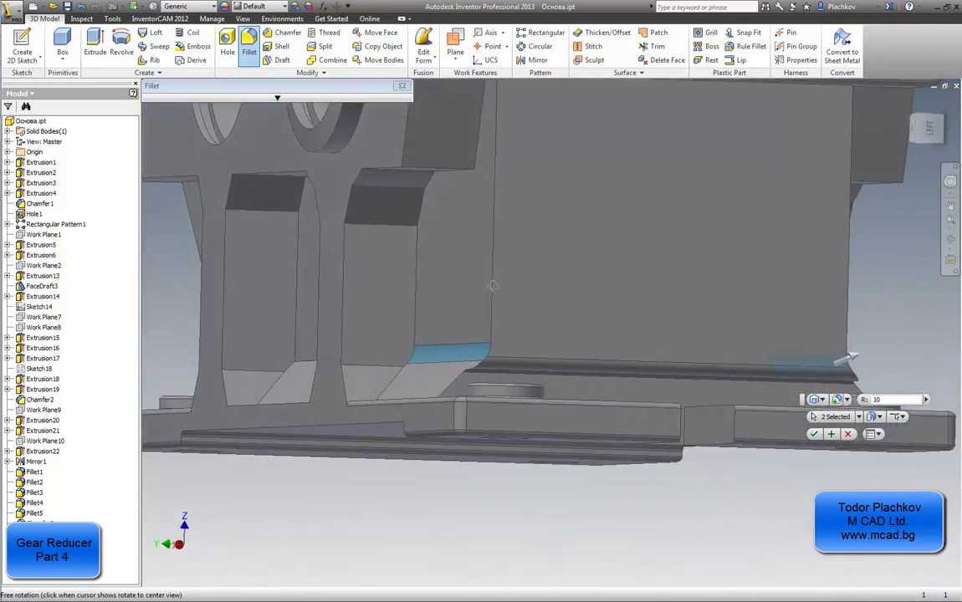
pyautogui.click(929, 131)
pyautogui.scroll(5, 477, 316)
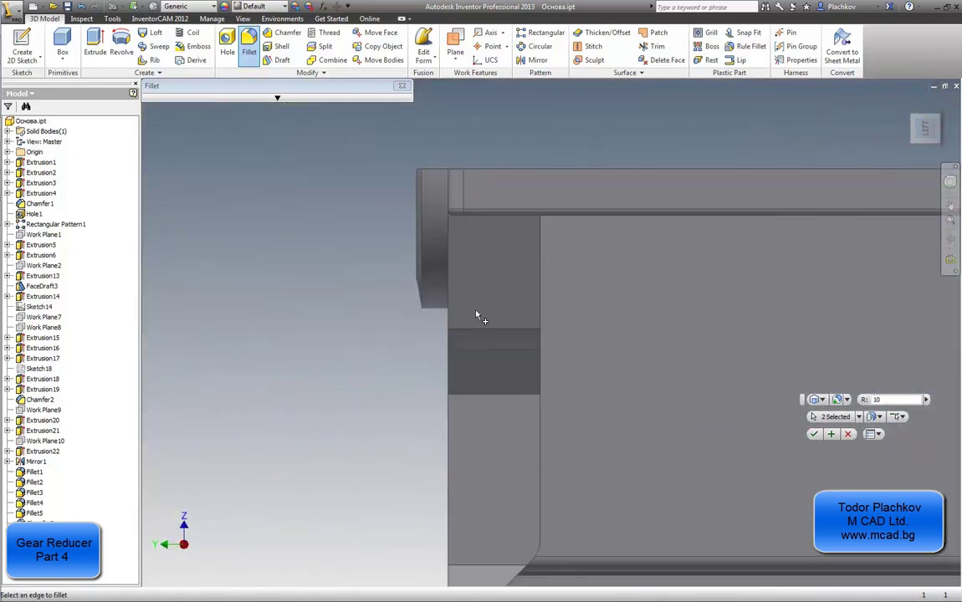
pyautogui.press('F4')
pyautogui.moveTo(545, 335); pyautogui.dragTo(674, 294)
pyautogui.press('F4')
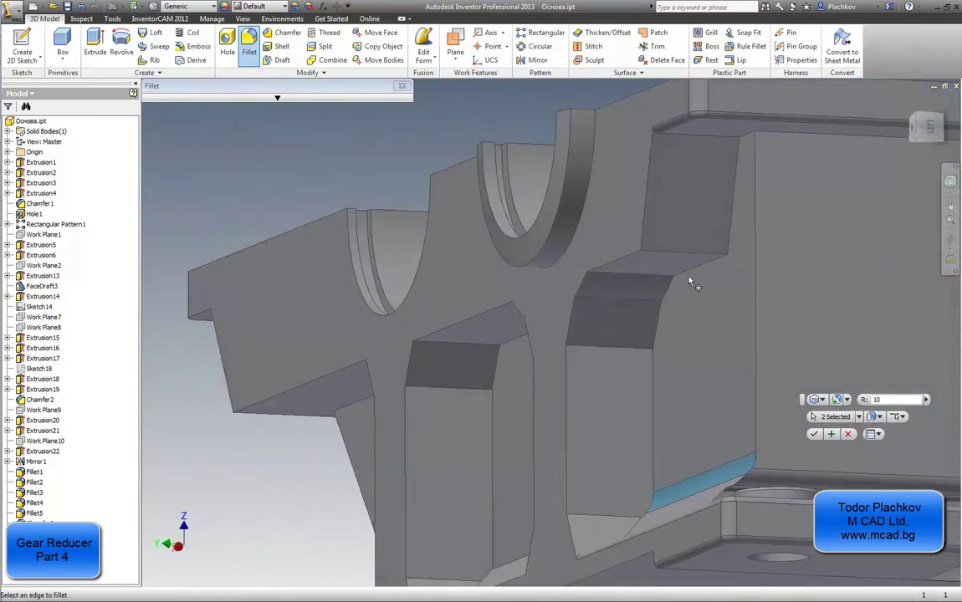
pyautogui.click(705, 273)
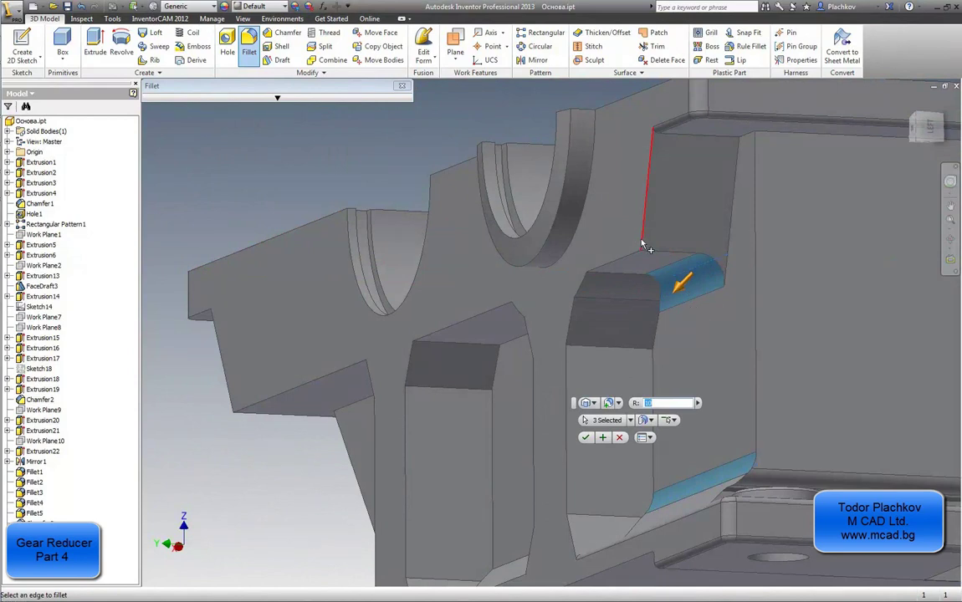
pyautogui.scroll(2, 643, 244)
pyautogui.click(696, 221)
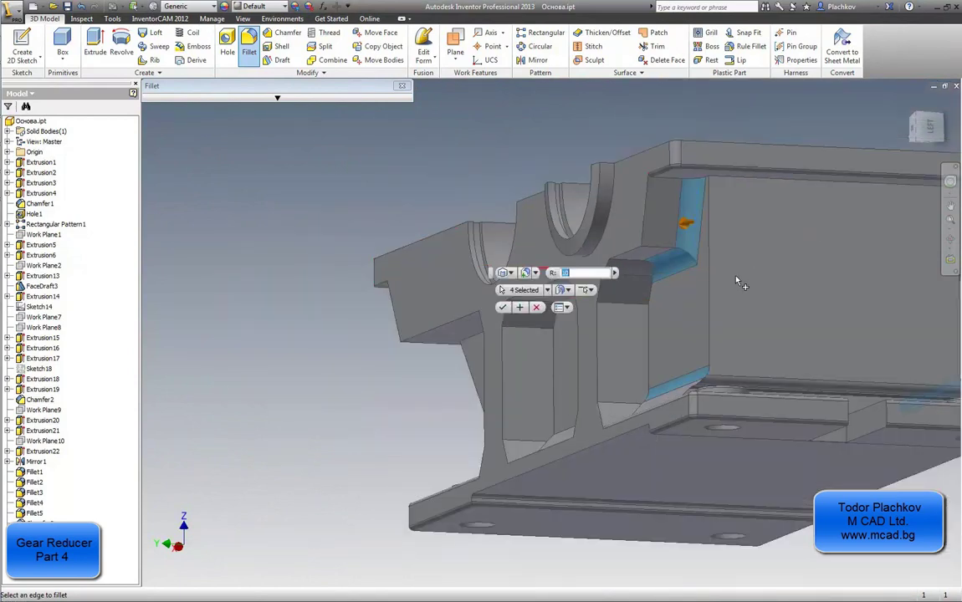
pyautogui.click(674, 185)
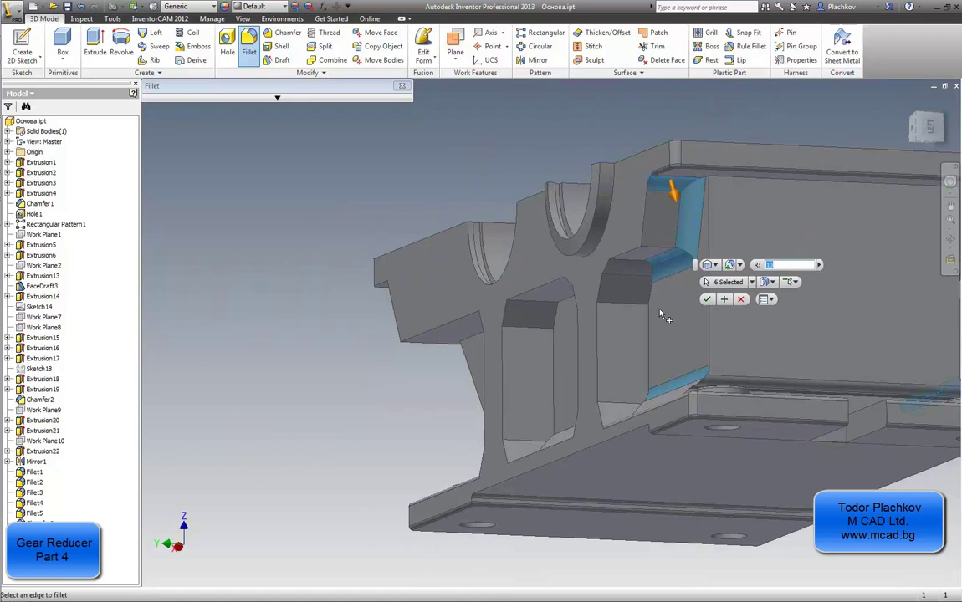
pyautogui.scroll(3, 663, 215)
pyautogui.scroll(2, 659, 226)
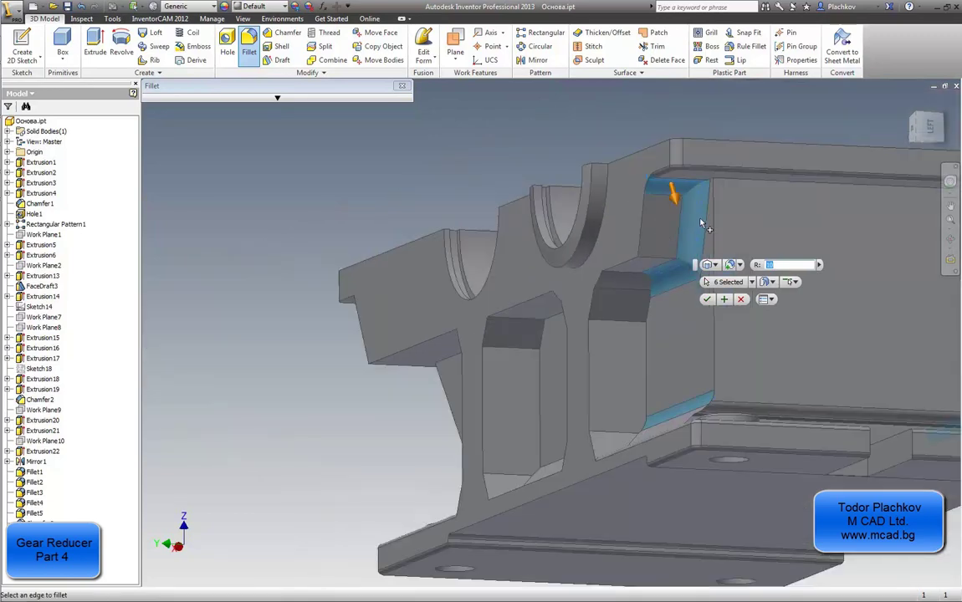
pyautogui.scroll(-4, 700, 223)
pyautogui.scroll(2, 697, 223)
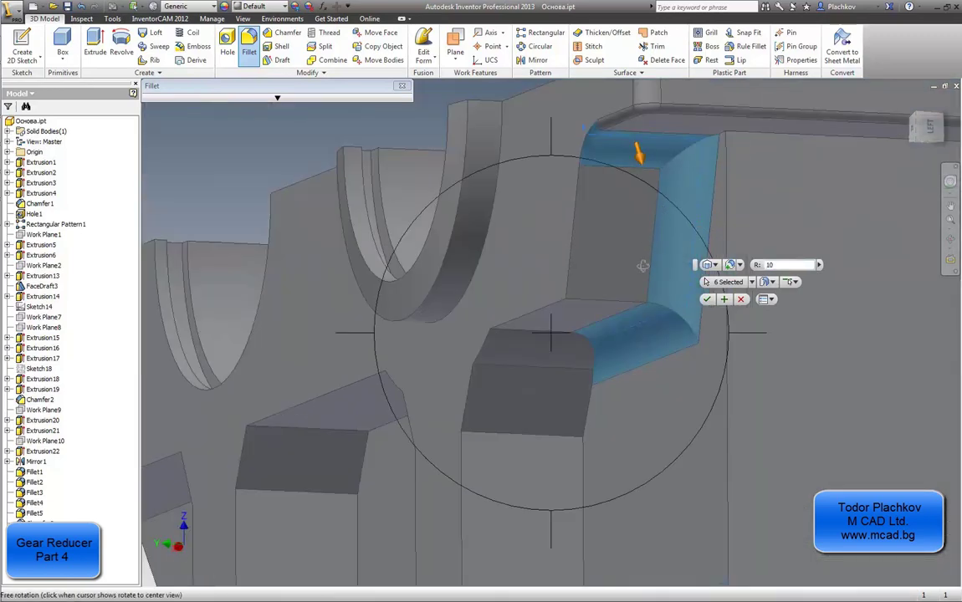
# Step: Add the matching three edges of the under-flange block on the opposite side and apply the 10 mm fillet
pyautogui.keyDown('shift'); pyautogui.moveTo(641, 265); pyautogui.dragTo(558, 296, button='middle'); pyautogui.keyUp('shift')
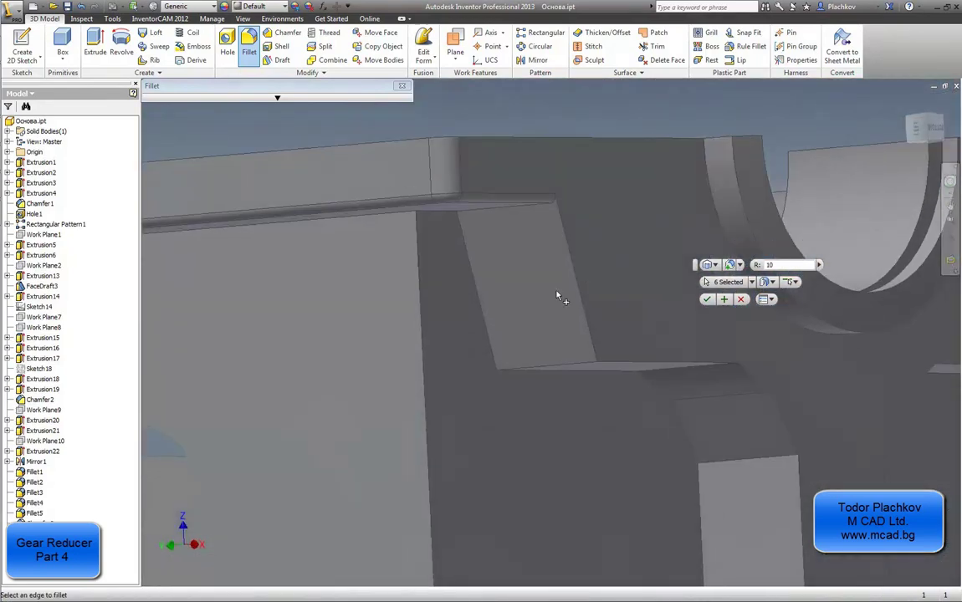
pyautogui.click(540, 376)
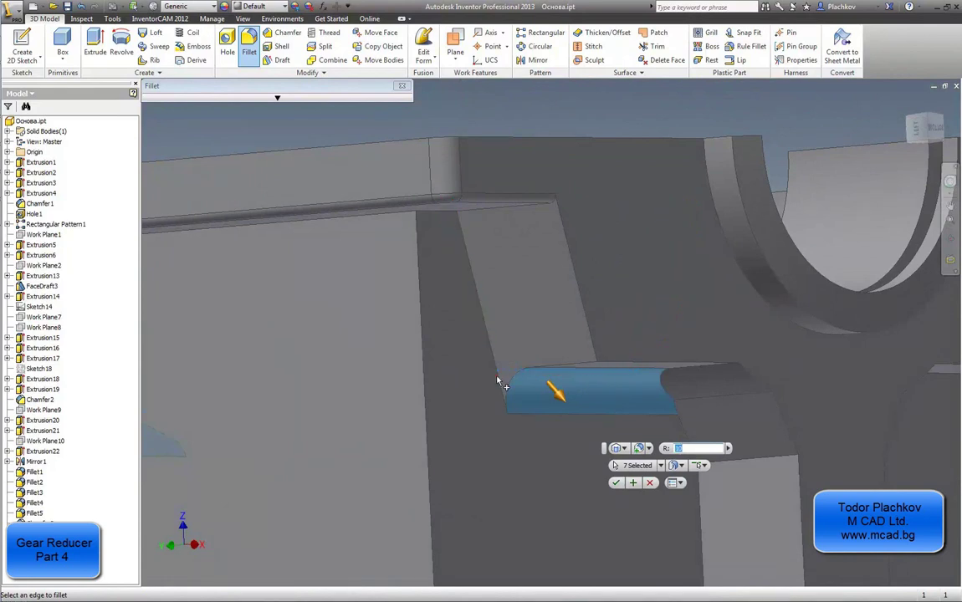
pyautogui.click(493, 356)
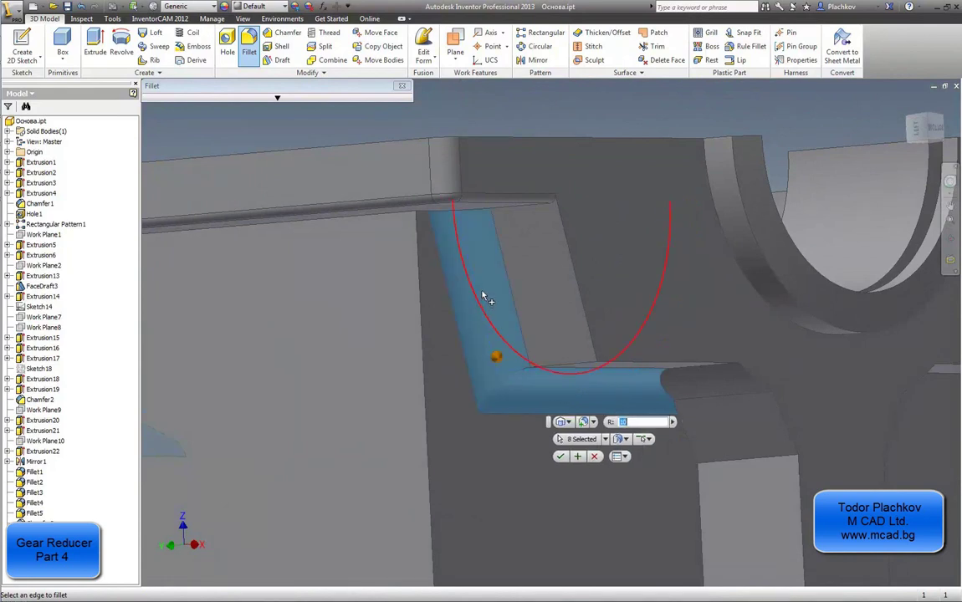
pyautogui.keyDown('shift'); pyautogui.moveTo(446, 197); pyautogui.dragTo(525, 209, button='middle'); pyautogui.keyUp('shift')
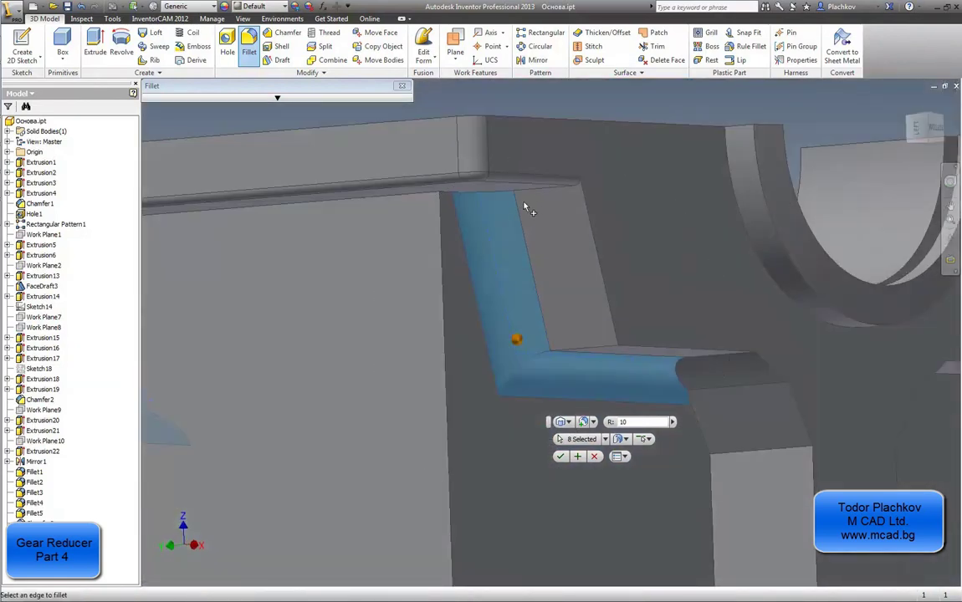
pyautogui.click(524, 196)
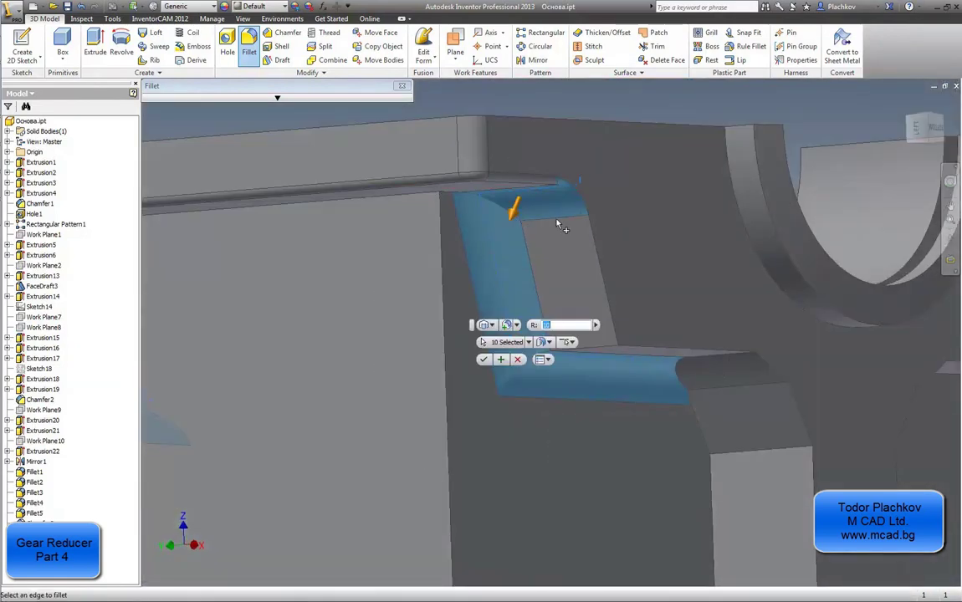
pyautogui.keyDown('shift'); pyautogui.moveTo(557, 224); pyautogui.dragTo(570, 226, button='middle'); pyautogui.keyUp('shift')
pyautogui.scroll(-4, 575, 230)
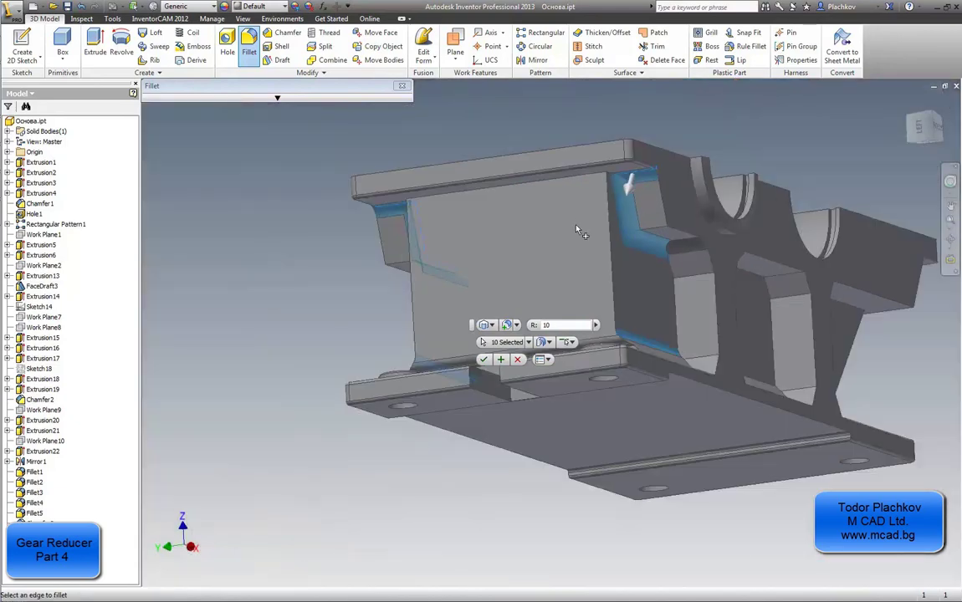
pyautogui.scroll(4, 577, 230)
pyautogui.keyDown('shift'); pyautogui.moveTo(622, 288); pyautogui.dragTo(621, 301, button='middle'); pyautogui.keyUp('shift')
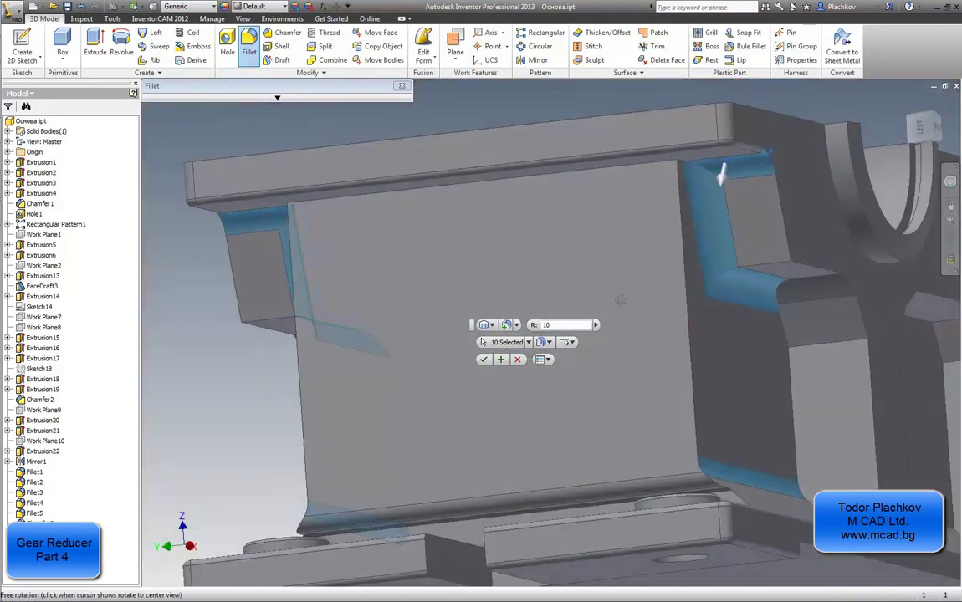
pyautogui.moveTo(620, 300); pyautogui.dragTo(540, 358)
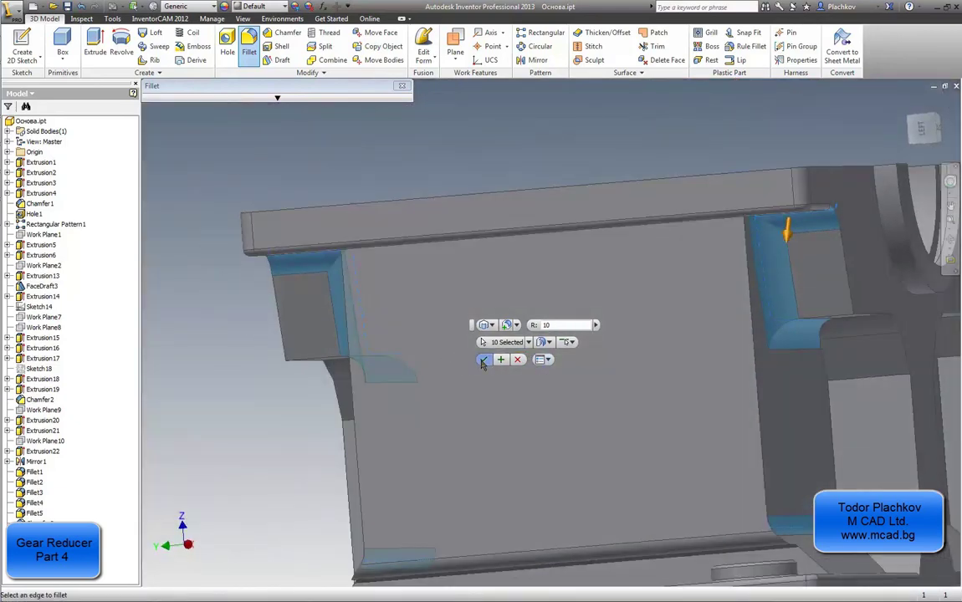
pyautogui.click(483, 359)
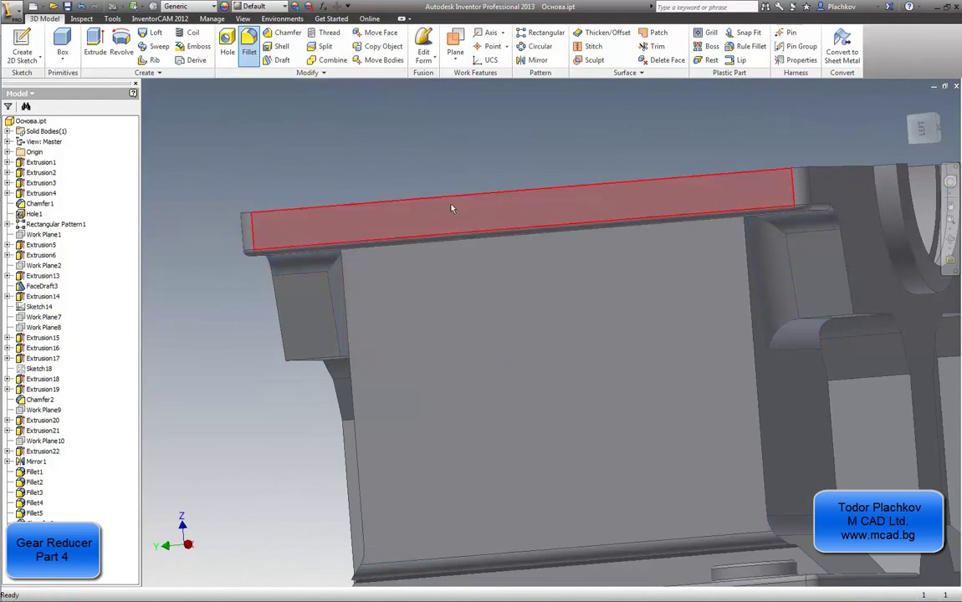
# Step: Inspect the filleted blocks and side walls in the left view and from an angled view
pyautogui.click(933, 137)
pyautogui.scroll(5, 544, 302)
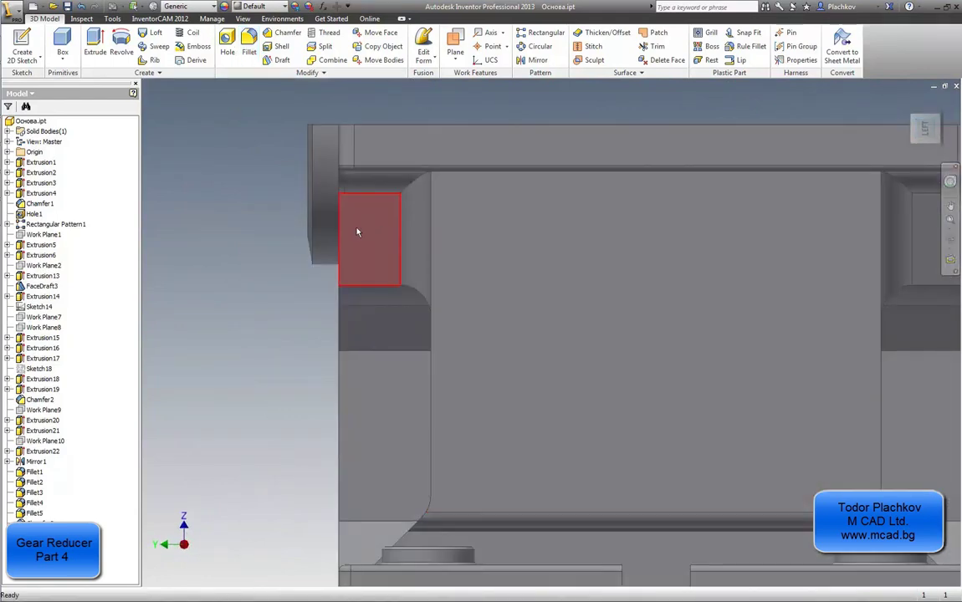
pyautogui.scroll(-4, 260, 268)
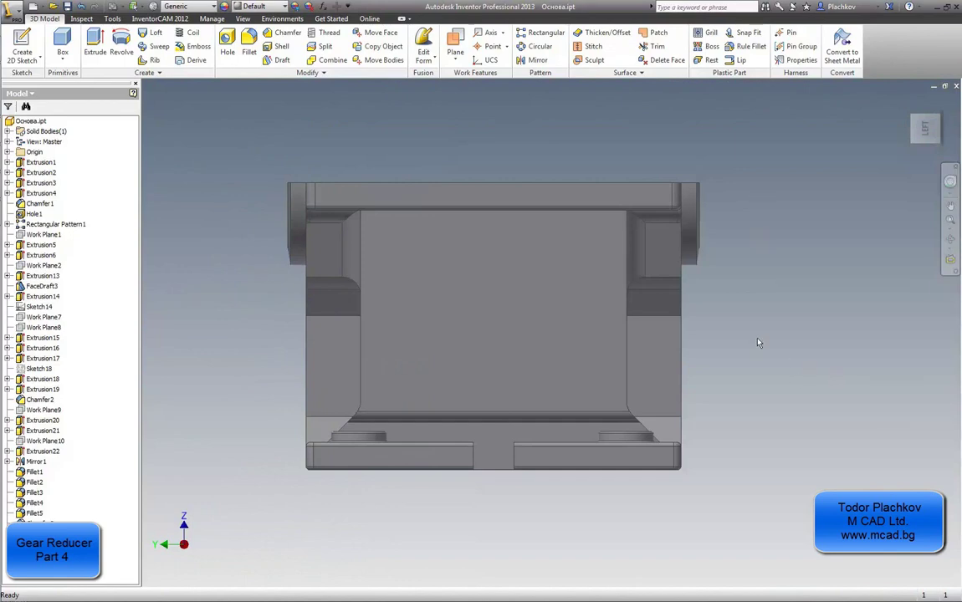
pyautogui.keyDown('shift'); pyautogui.moveTo(622, 304); pyautogui.dragTo(573, 348, button='middle'); pyautogui.keyUp('shift')
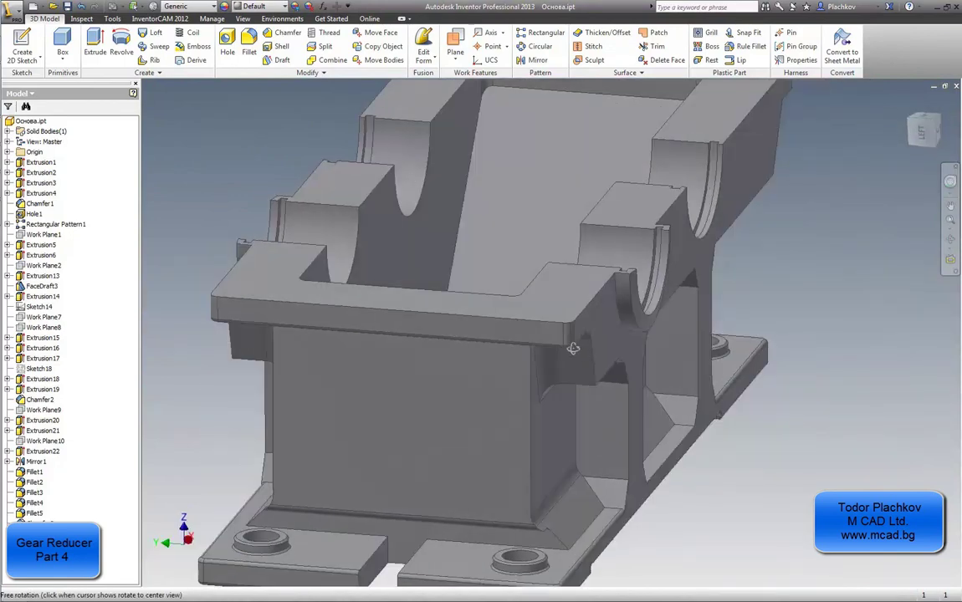
pyautogui.moveTo(573, 348); pyautogui.dragTo(504, 368)
pyautogui.moveTo(443, 392); pyautogui.dragTo(466, 381, button='middle')
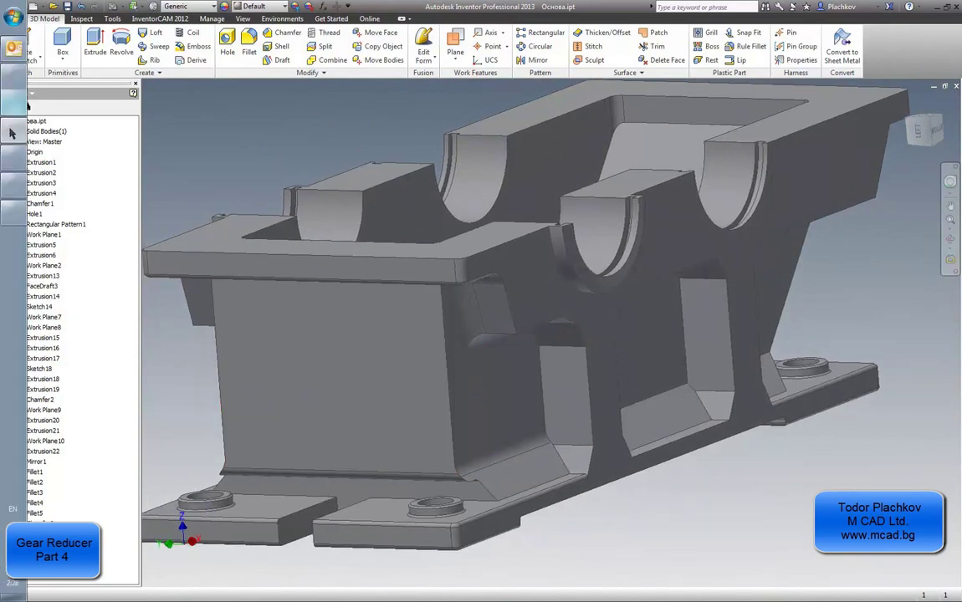
# Step: Switch to AutoCAD and examine the end wall section around the lower M10 plug and the upper M14 plug boss
pyautogui.click(12, 145)
pyautogui.scroll(-3, 375, 320)
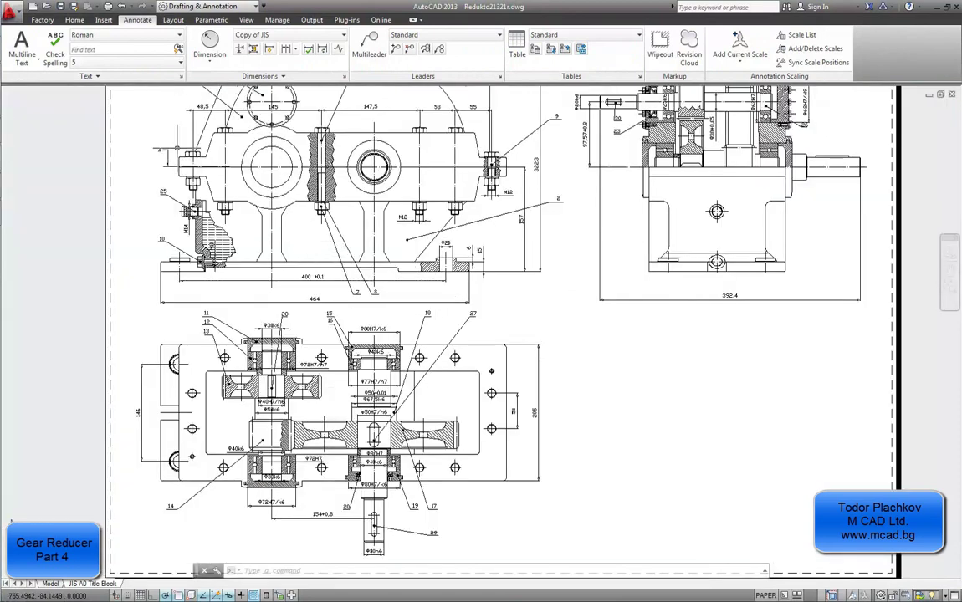
pyautogui.scroll(3, 172, 154)
pyautogui.moveTo(245, 358); pyautogui.dragTo(235, 299, button='middle')
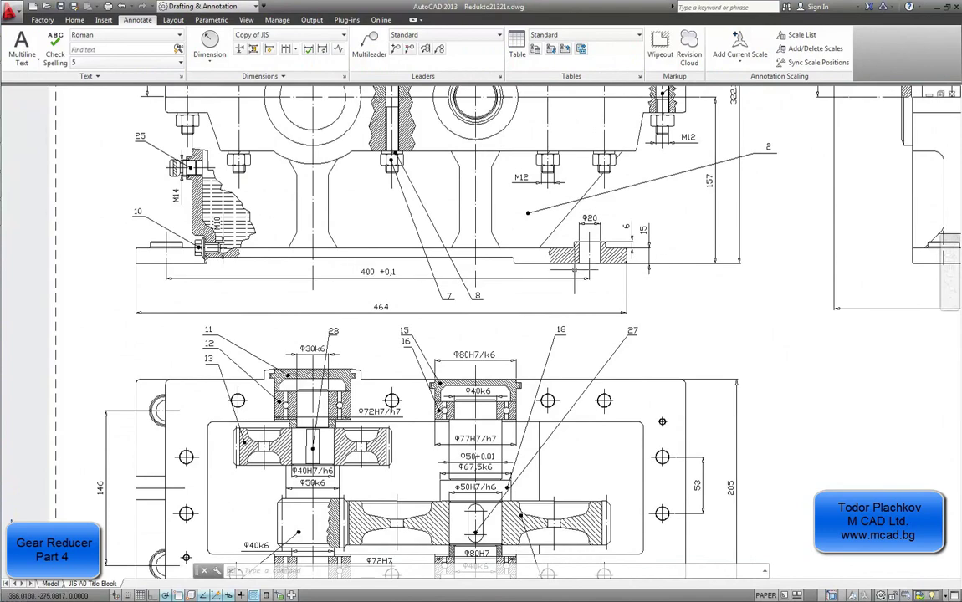
pyautogui.scroll(6, 222, 266)
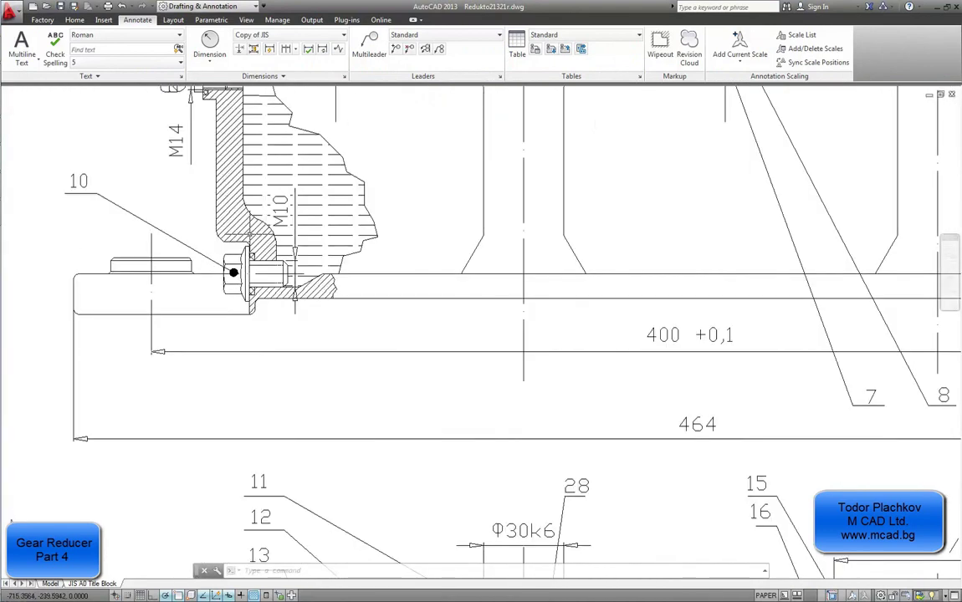
pyautogui.scroll(2, 314, 255)
pyautogui.scroll(-5, 249, 274)
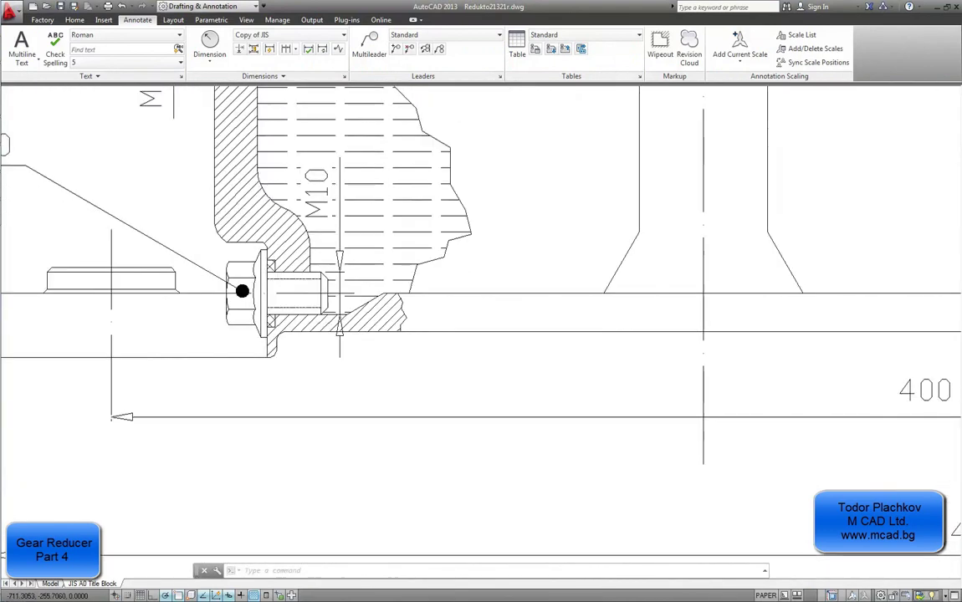
pyautogui.scroll(4, 249, 265)
pyautogui.scroll(6, 221, 244)
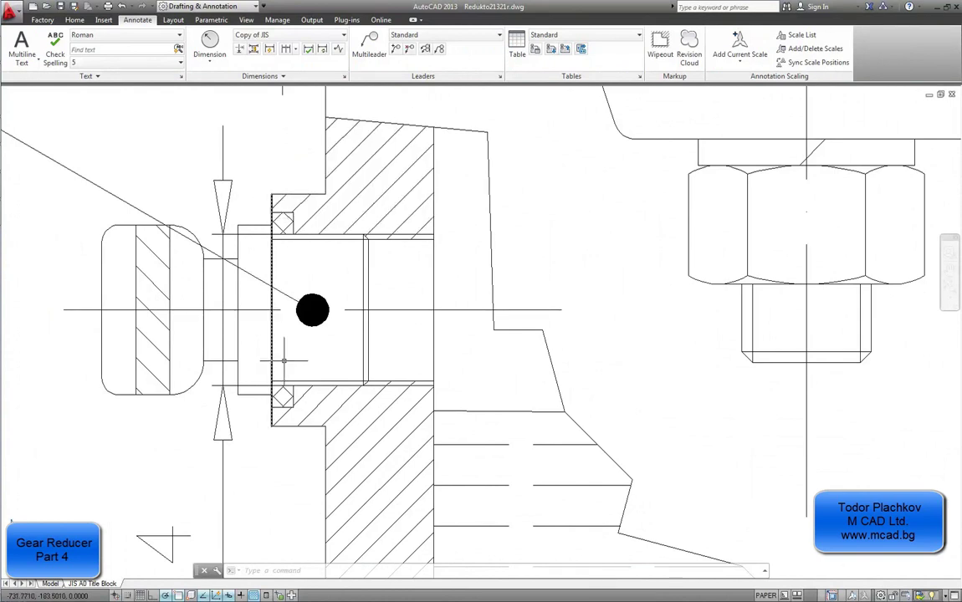
pyautogui.scroll(-2, 322, 272)
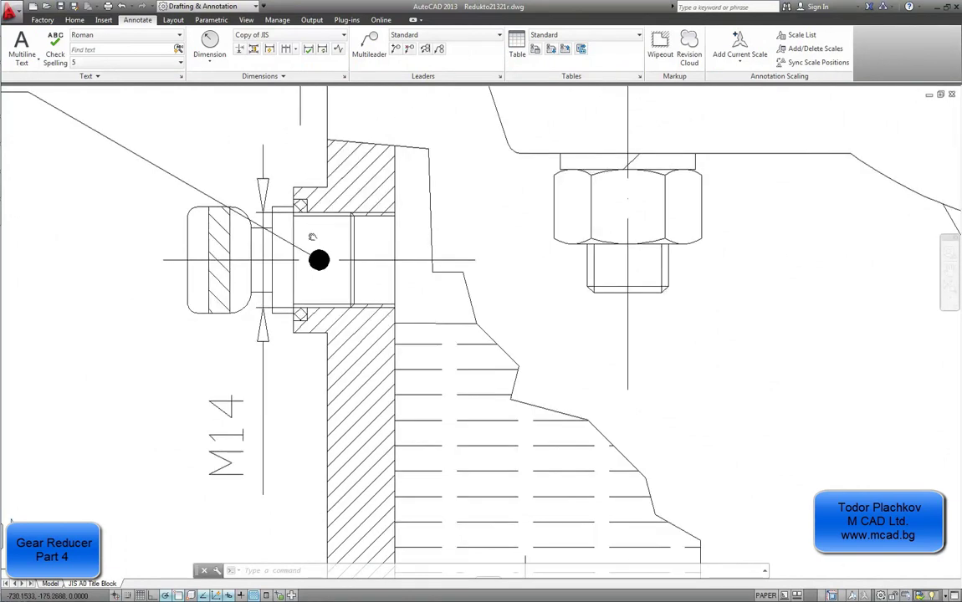
# Step: Measure how far the M14 plug boss protrudes from the end wall with a temporary linear dimension
pyautogui.click(209, 60)
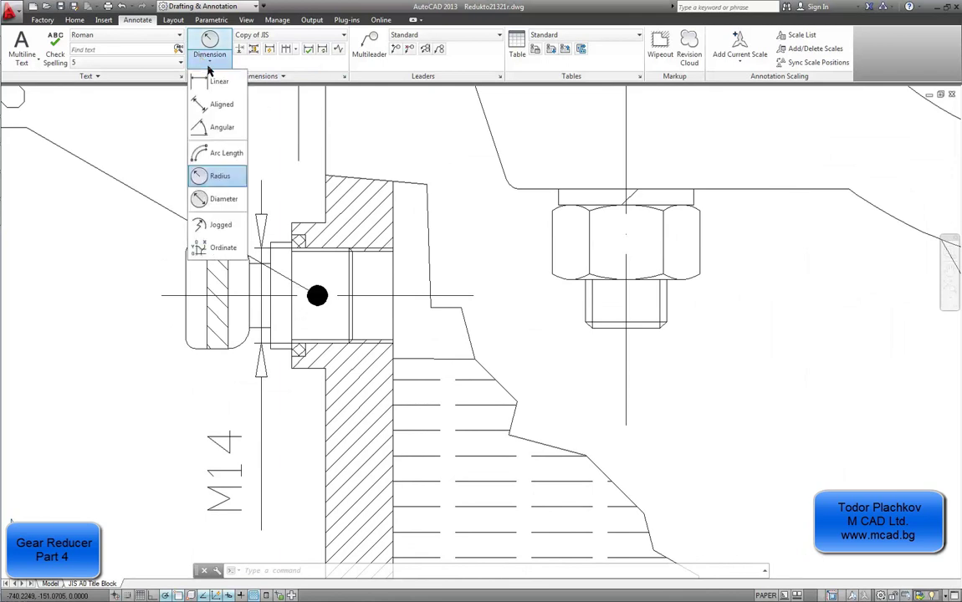
pyautogui.click(216, 80)
pyautogui.click(325, 222)
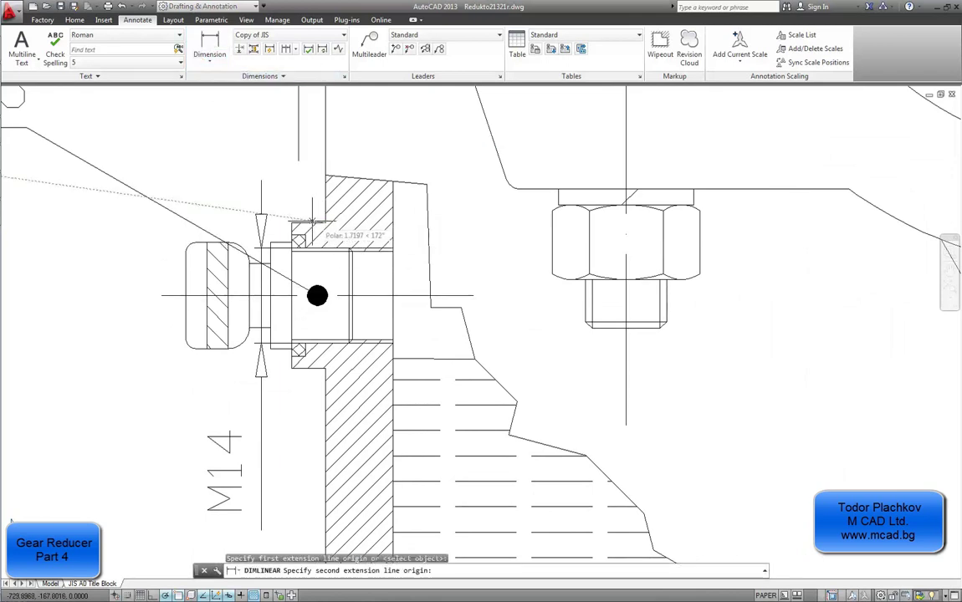
pyautogui.click(292, 222)
pyautogui.scroll(-2, 301, 185)
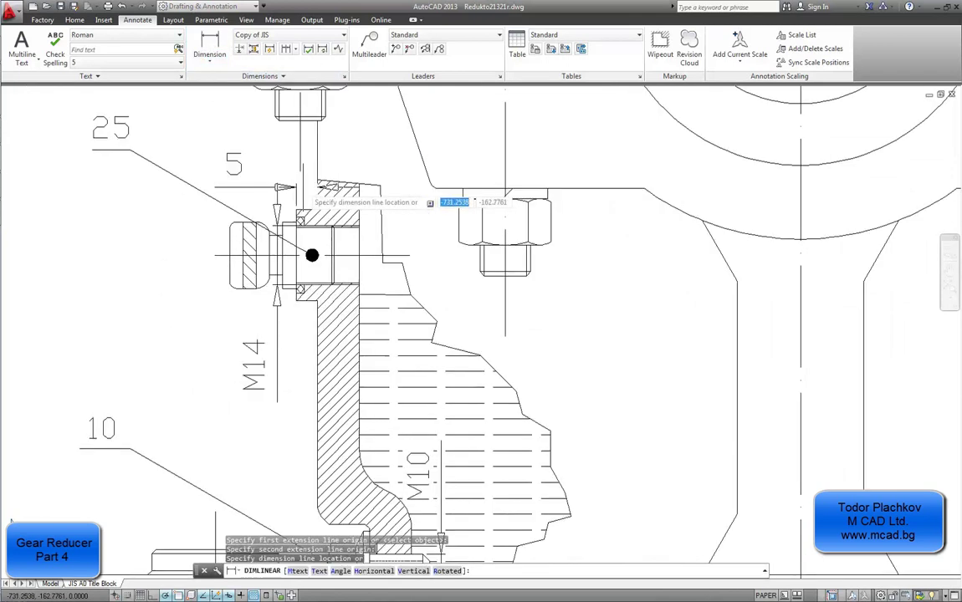
pyautogui.press('Escape')
# Step: Measure the M14 plug boss's outer diameter with a temporary linear dimension
pyautogui.press('Return')
pyautogui.click(300, 219)
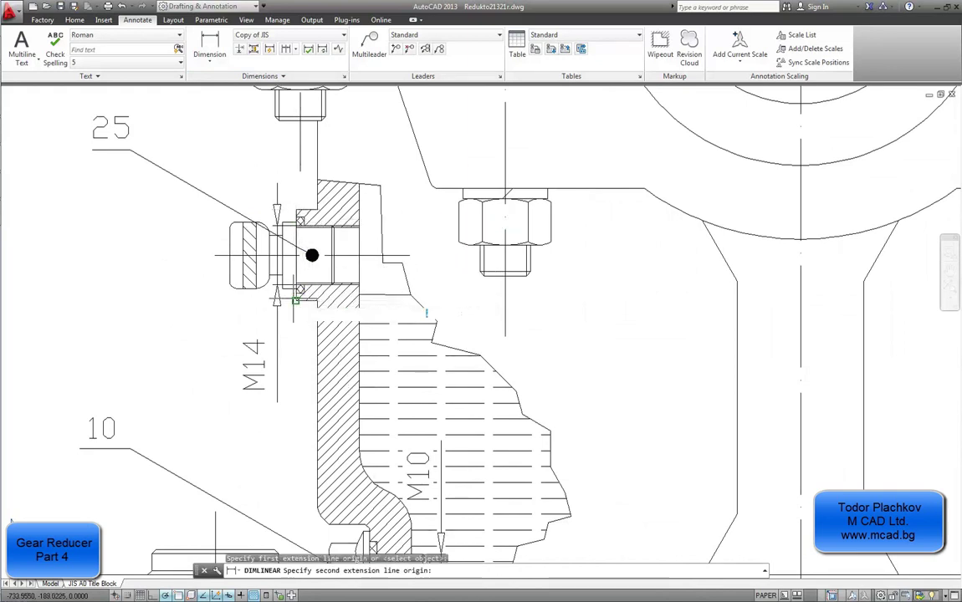
pyautogui.click(294, 299)
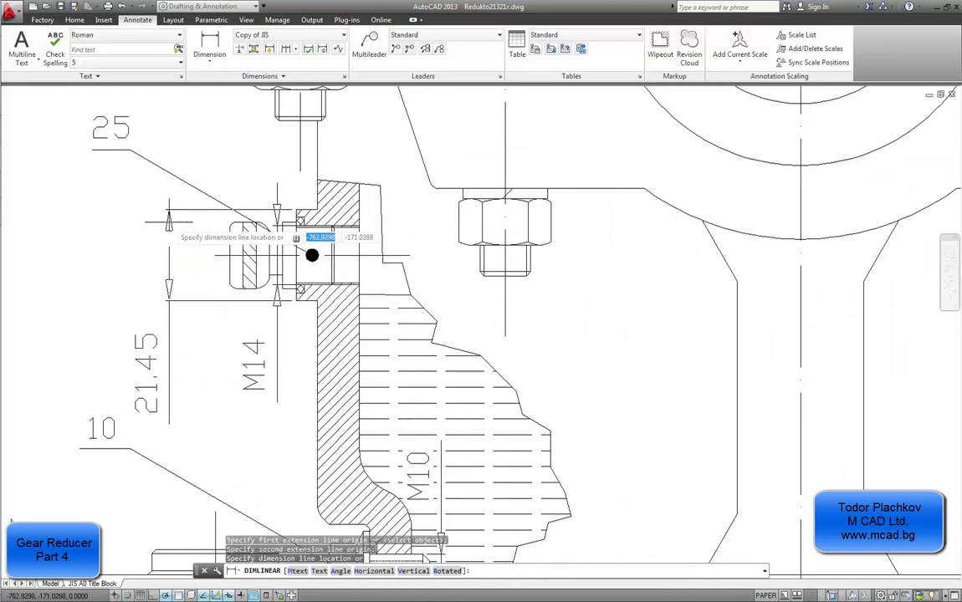
pyautogui.press('Escape')
# Step: Measure the height of the upper plug hole's centre above the base's bottom edge in the side view
pyautogui.scroll(-5, 311, 255)
pyautogui.scroll(2, 360, 293)
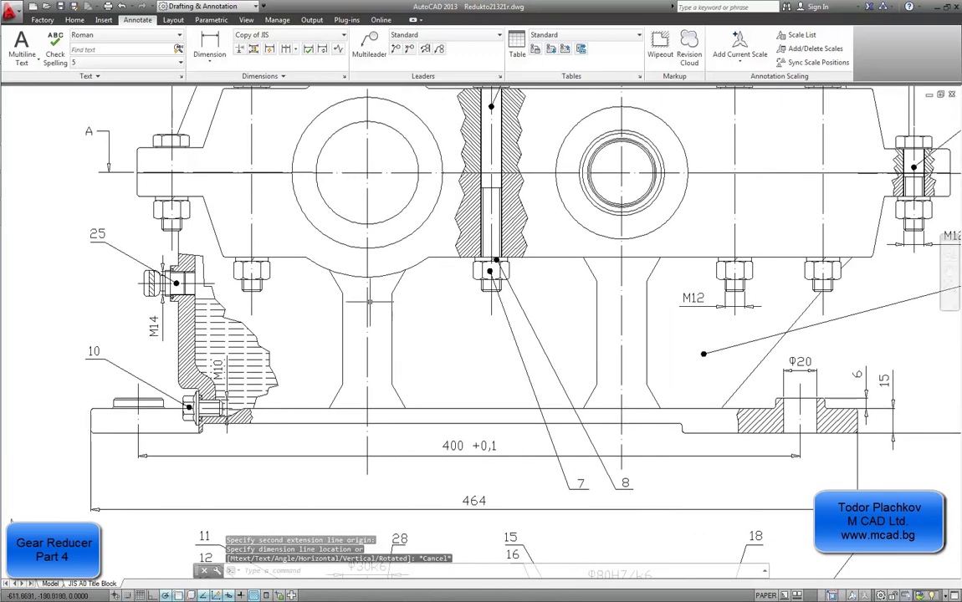
pyautogui.moveTo(834, 333)
pyautogui.mouseDown(button='middle')
pyautogui.moveTo(694, 333)
pyautogui.moveTo(281, 281)
pyautogui.mouseUp(button='middle')
pyautogui.moveTo(636, 277)
pyautogui.mouseDown(button='middle')
pyautogui.moveTo(424, 281)
pyautogui.moveTo(339, 303)
pyautogui.mouseUp(button='middle')
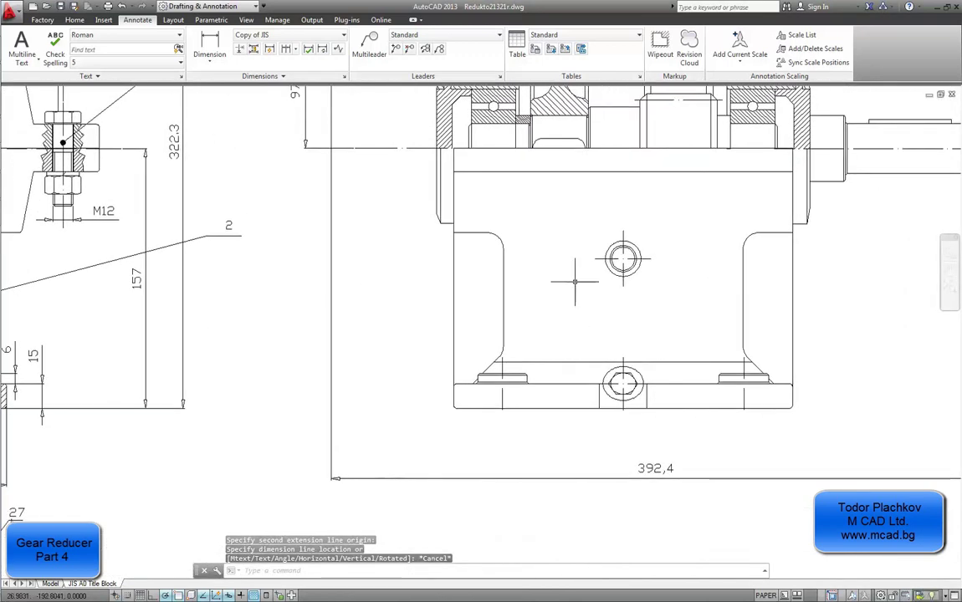
pyautogui.press('Return')
pyautogui.click(599, 408)
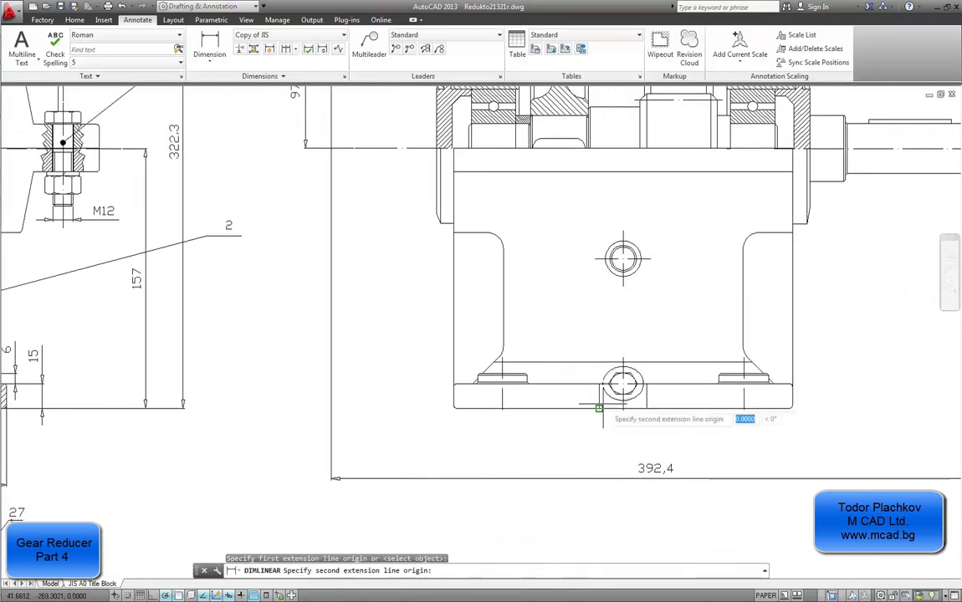
pyautogui.click(622, 259)
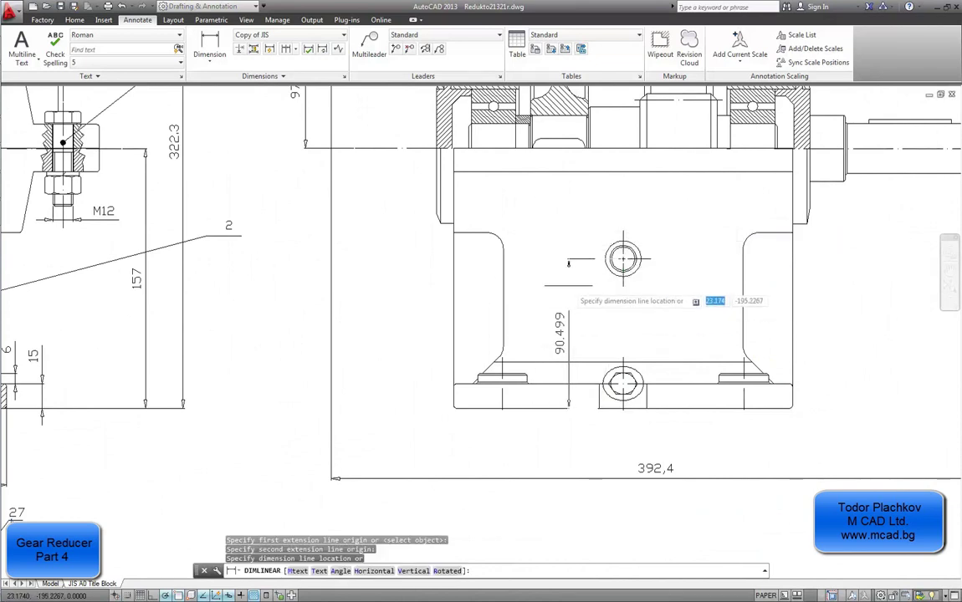
pyautogui.press('Escape')
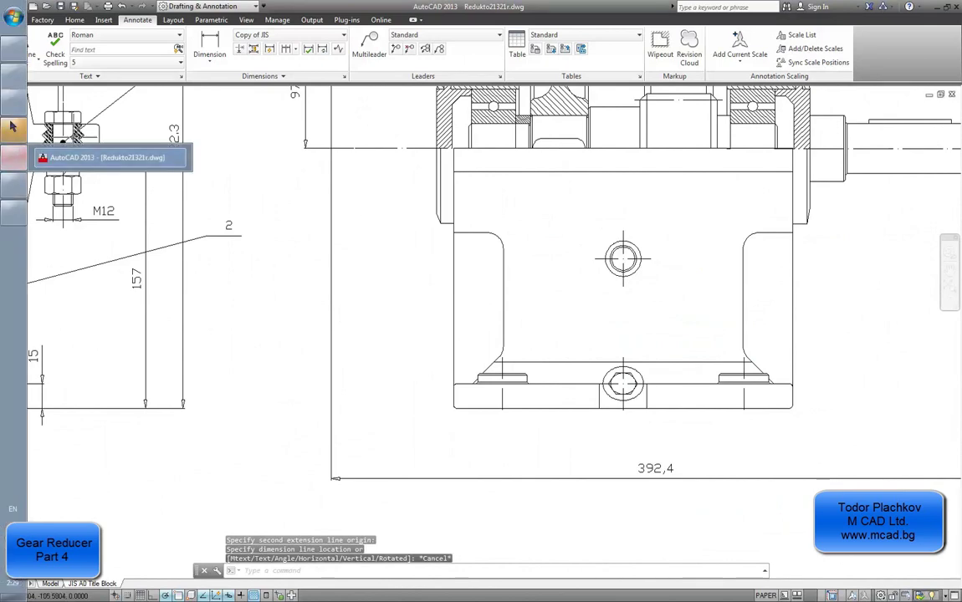
# Step: Switch to Inventor, start a sketch on the end wall's outer face and draw a 22 mm diameter circle on it
pyautogui.click(13, 127)
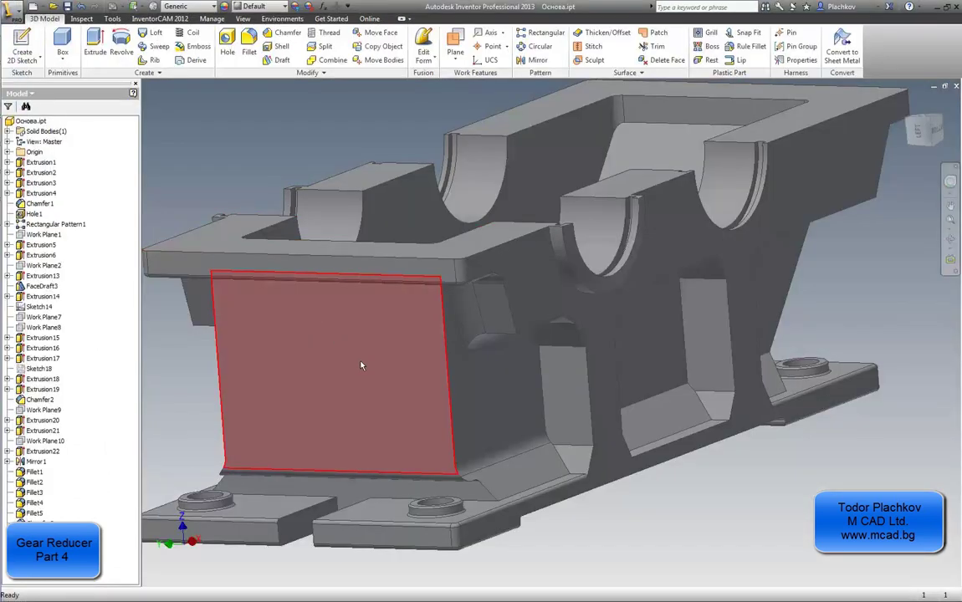
pyautogui.click(361, 366)
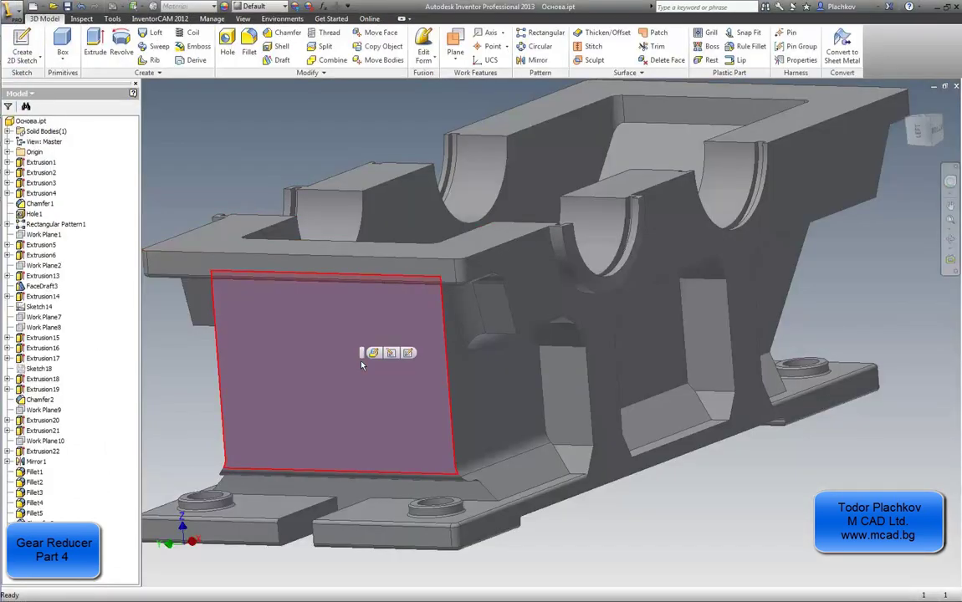
pyautogui.click(407, 353)
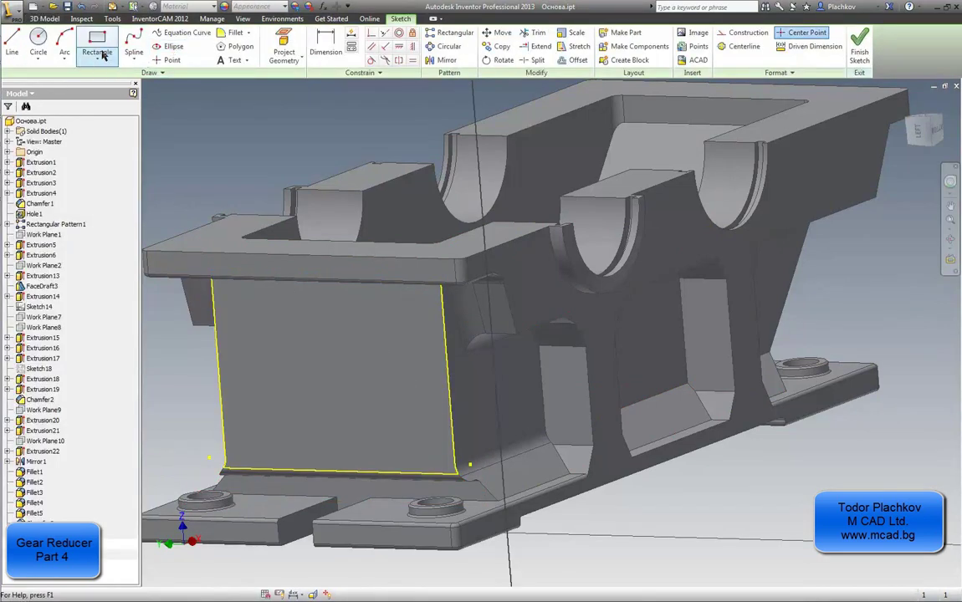
pyautogui.click(38, 42)
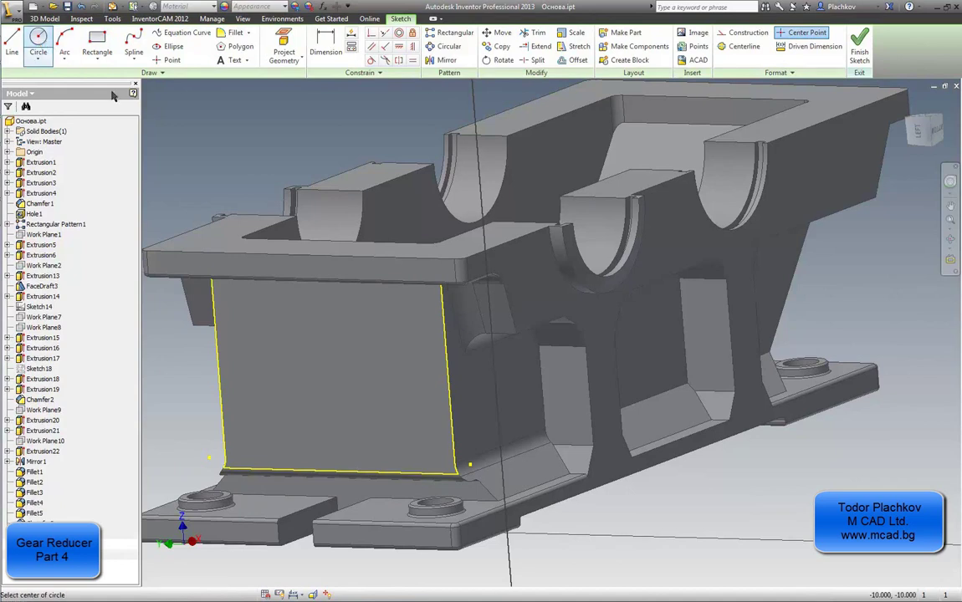
pyautogui.click(333, 360)
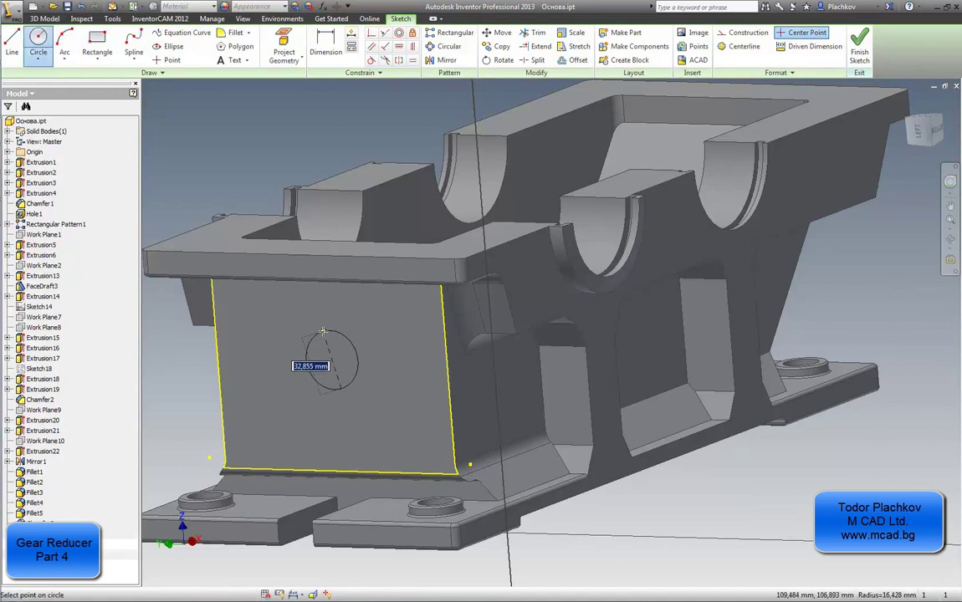
pyautogui.click(39, 42)
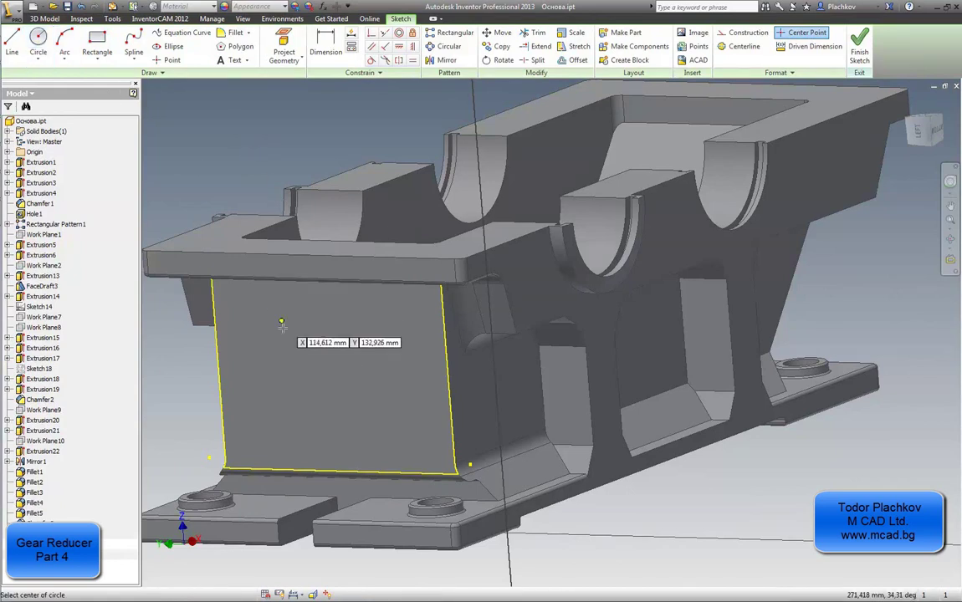
pyautogui.click(334, 394)
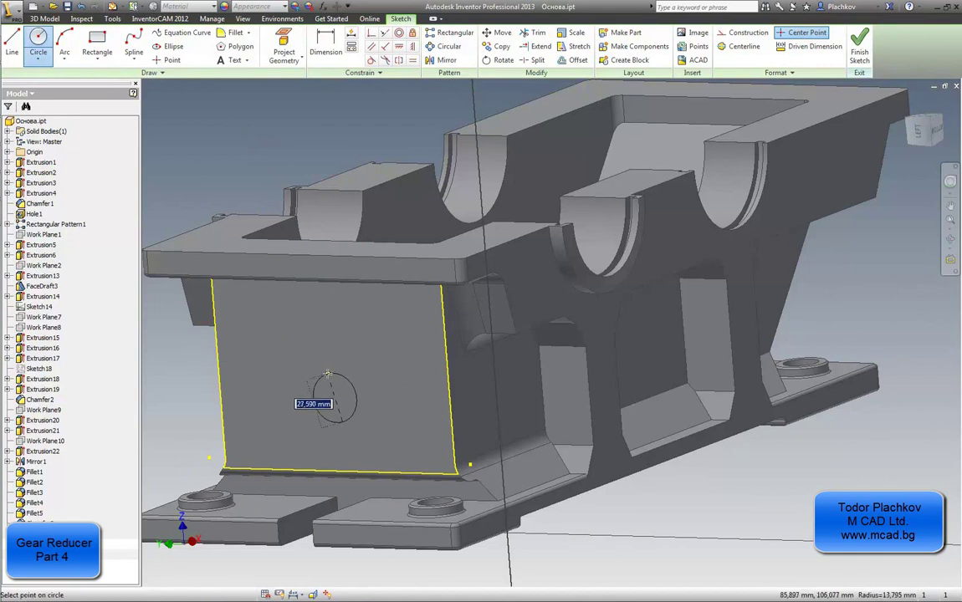
pyautogui.press('Return')
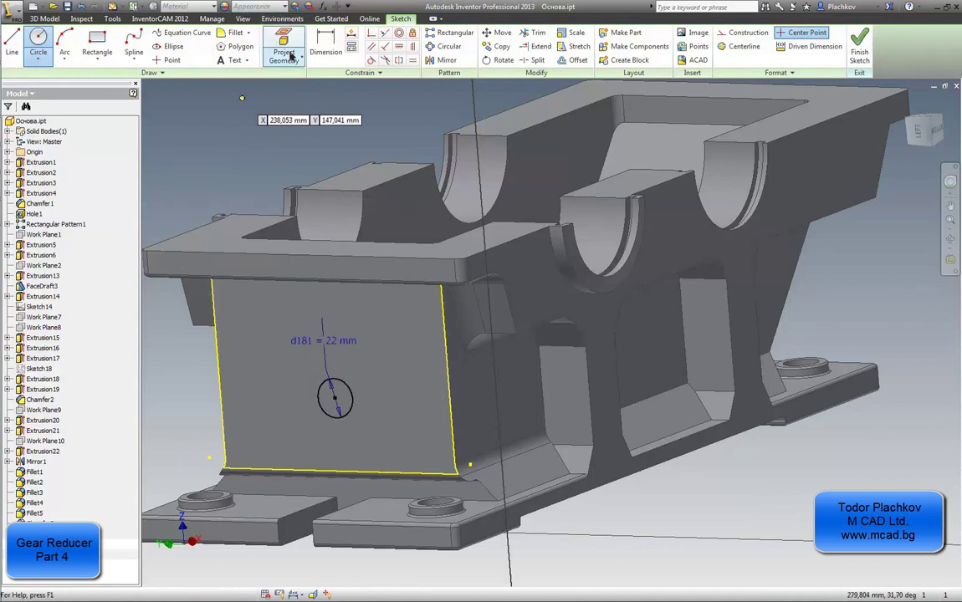
pyautogui.click(326, 46)
pyautogui.click(347, 478)
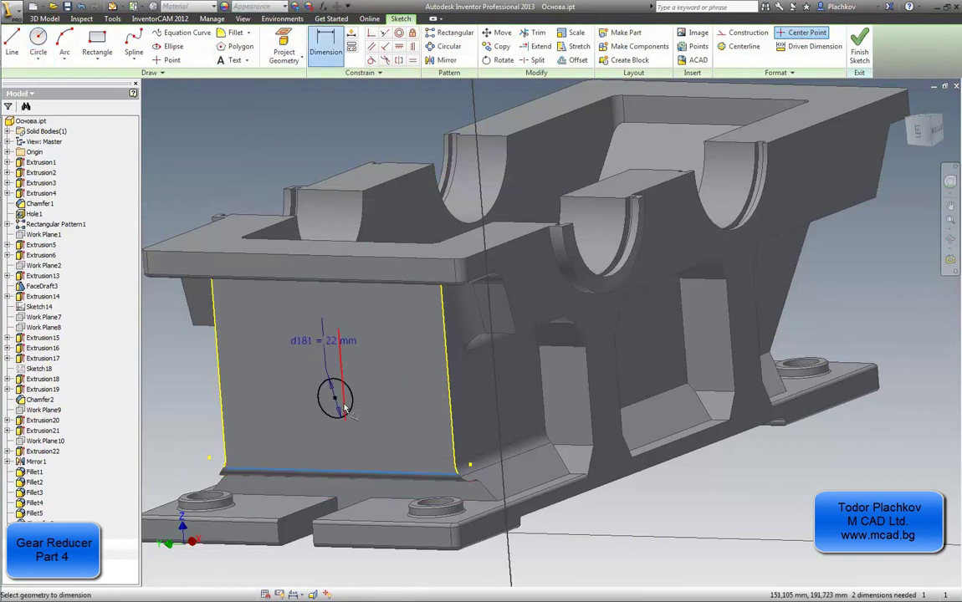
pyautogui.click(346, 400)
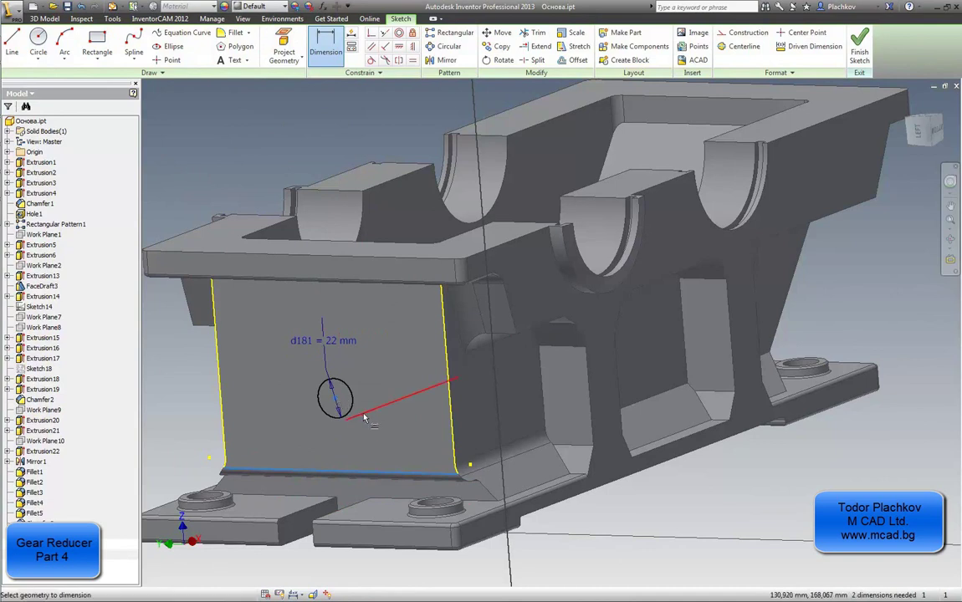
pyautogui.press('Escape')
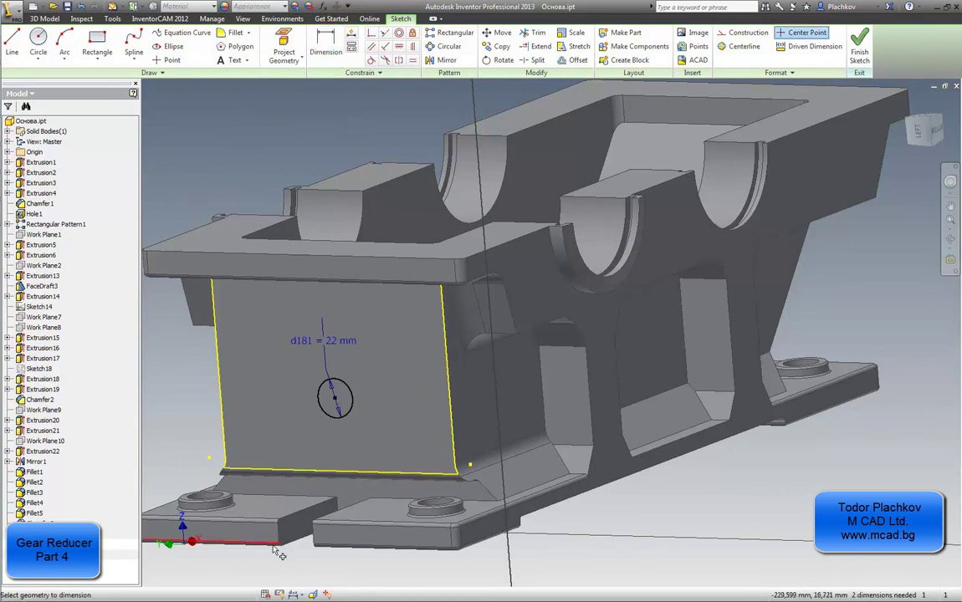
pyautogui.press('d')
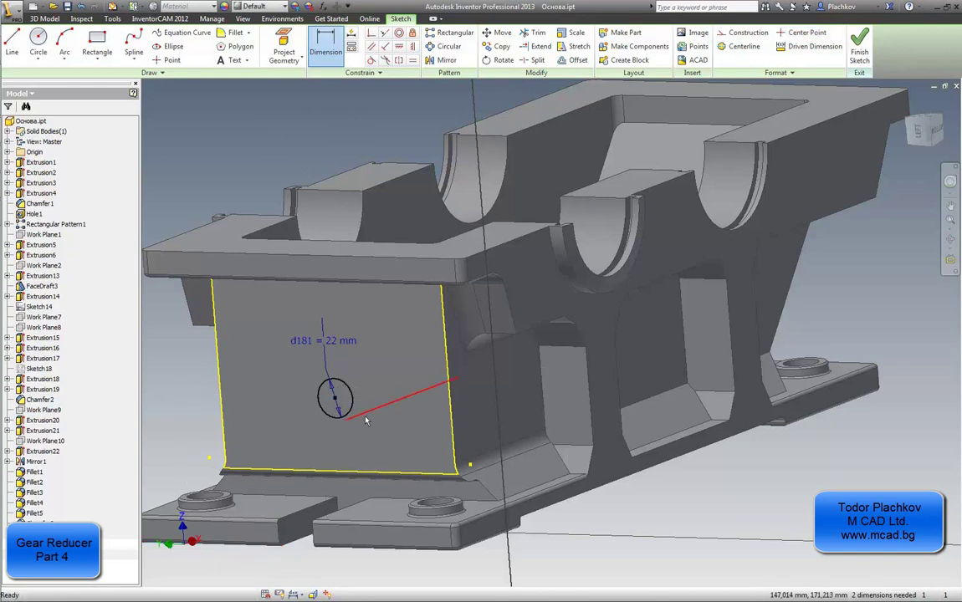
pyautogui.press('Escape')
# Step: Dimension the circle's centre 90 mm above the base foot's bottom edge and finish the sketch
pyautogui.press('d')
pyautogui.click(245, 548)
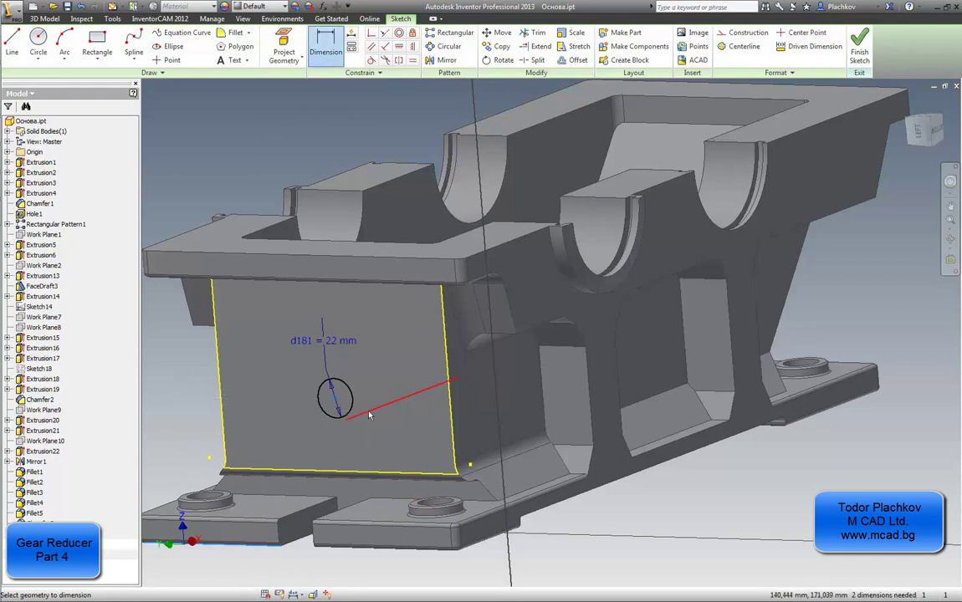
pyautogui.click(333, 397)
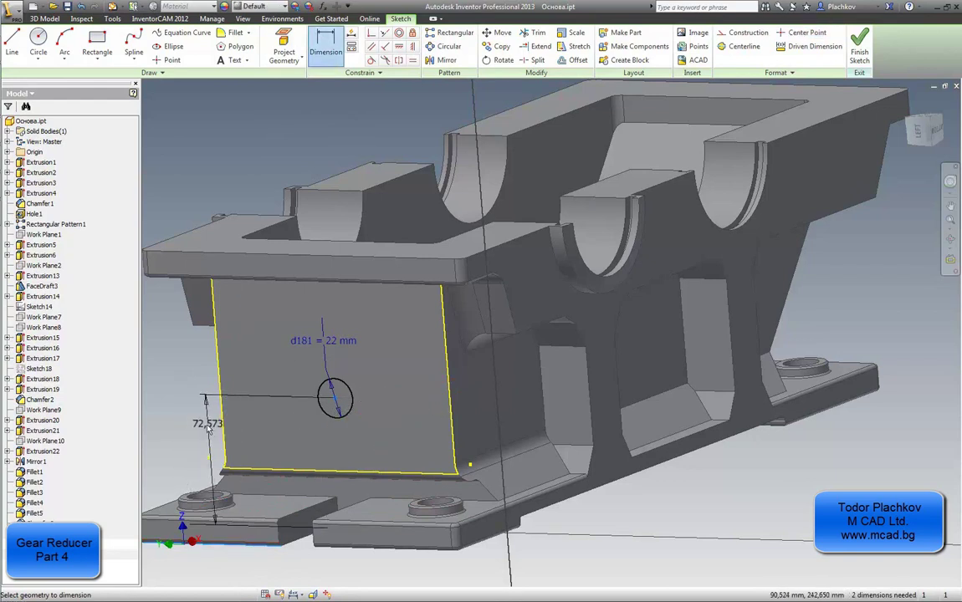
pyautogui.click(208, 430)
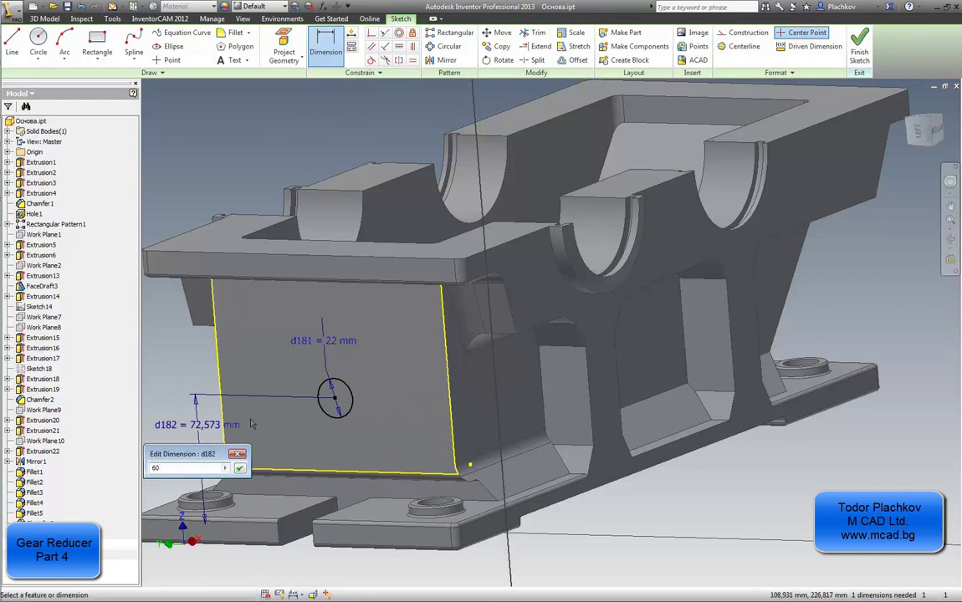
pyautogui.write('90')
pyautogui.press('Return')
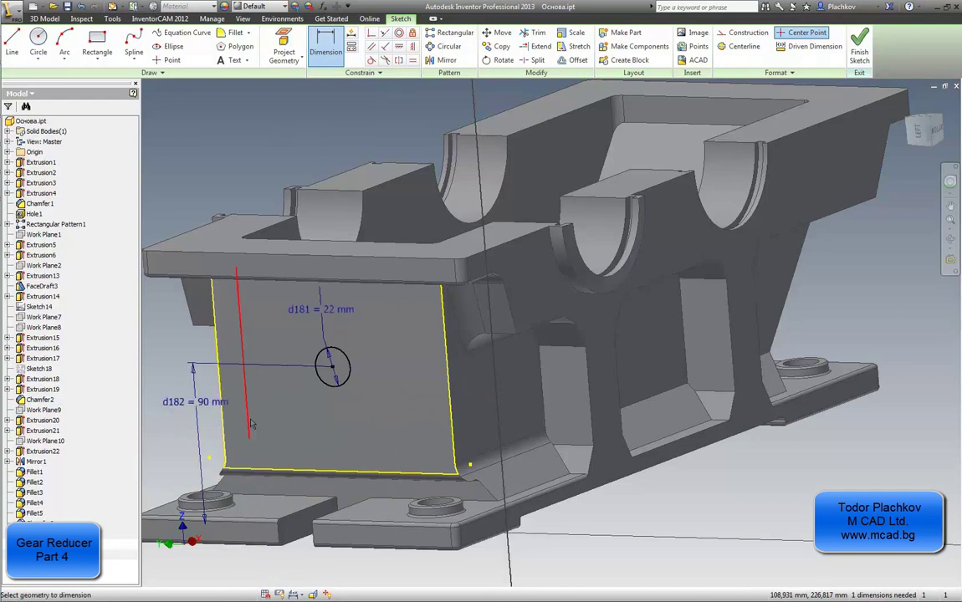
pyautogui.moveTo(304, 421); pyautogui.dragTo(427, 307, button='middle')
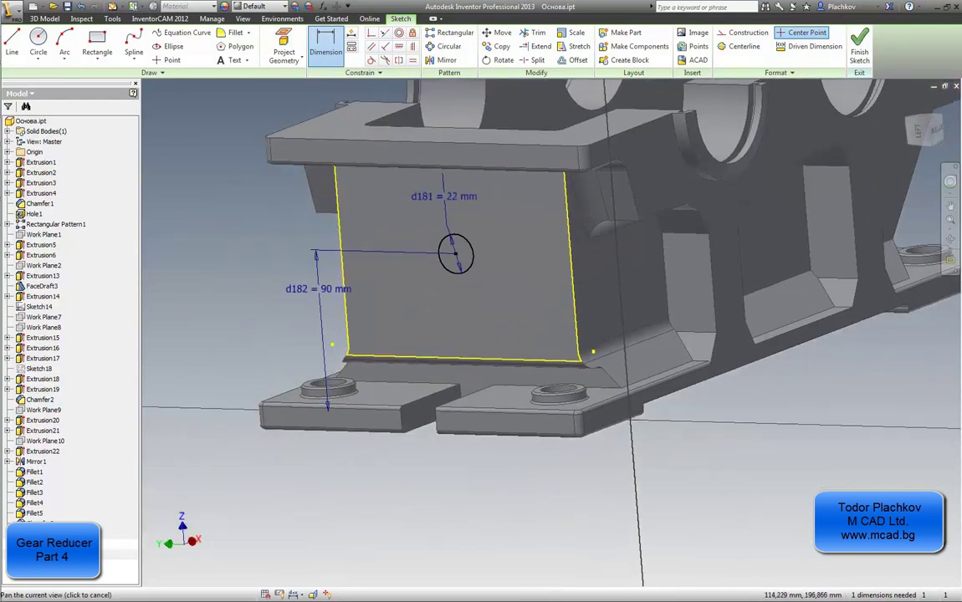
pyautogui.click(917, 134)
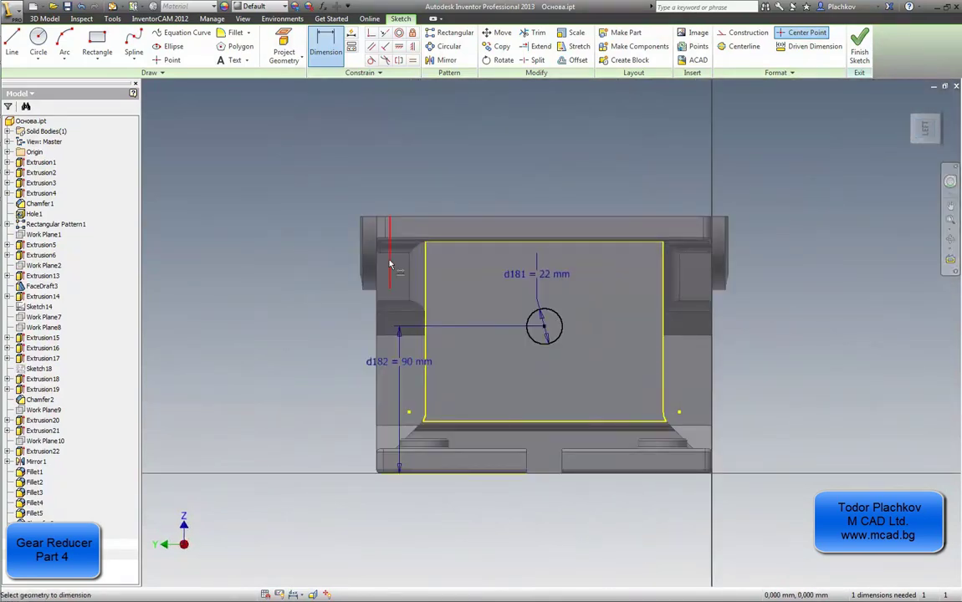
pyautogui.scroll(4, 452, 234)
pyautogui.click(859, 46)
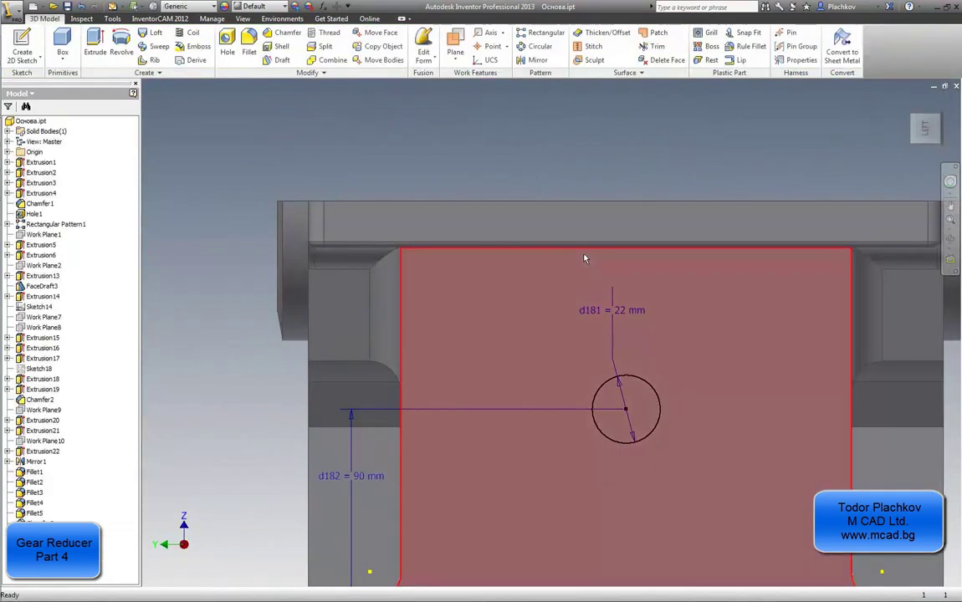
# Step: Extrude the 22 mm circle 5 mm outward from the end wall as a round boss
pyautogui.rightClick(257, 135)
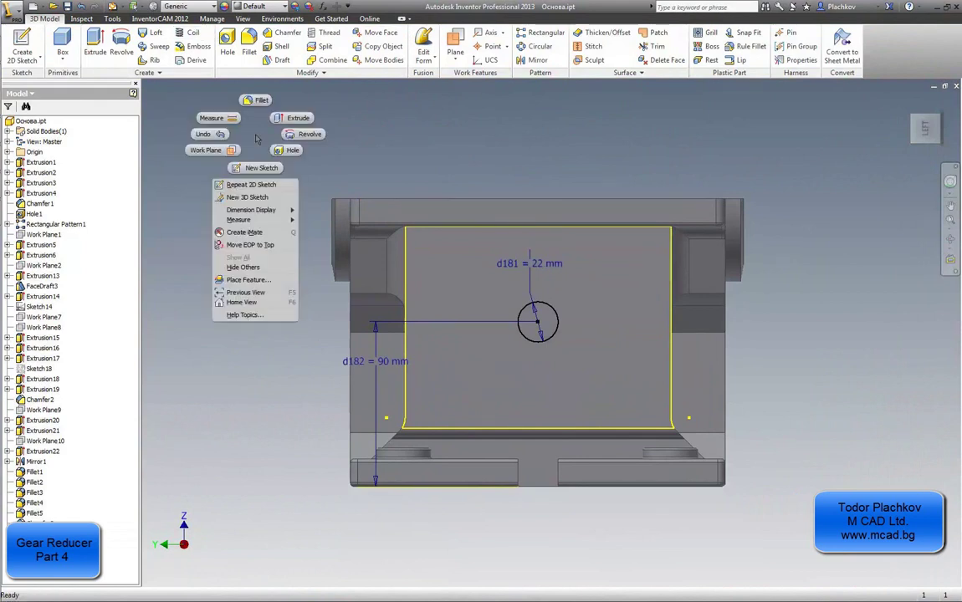
pyautogui.press('e')
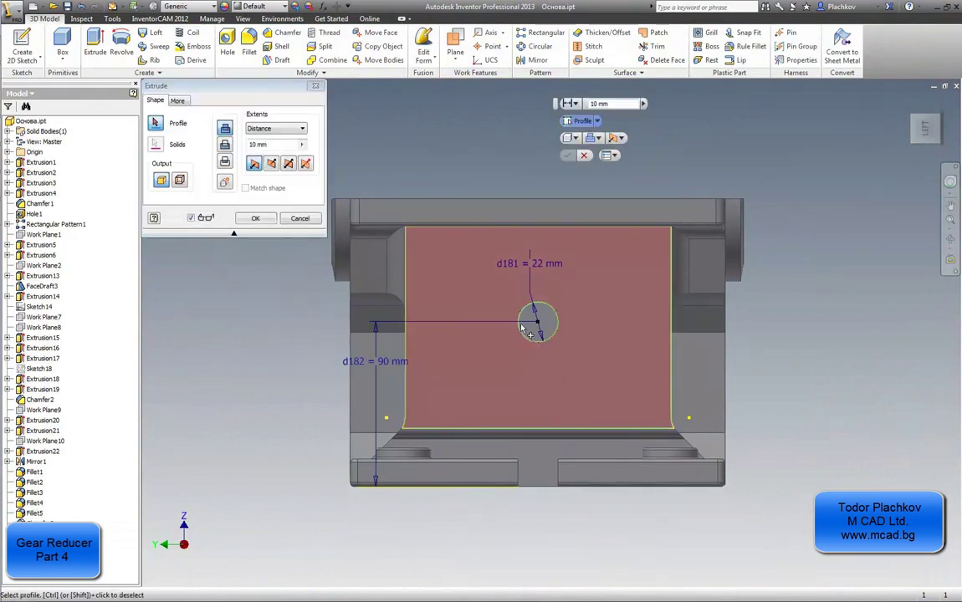
pyautogui.click(536, 322)
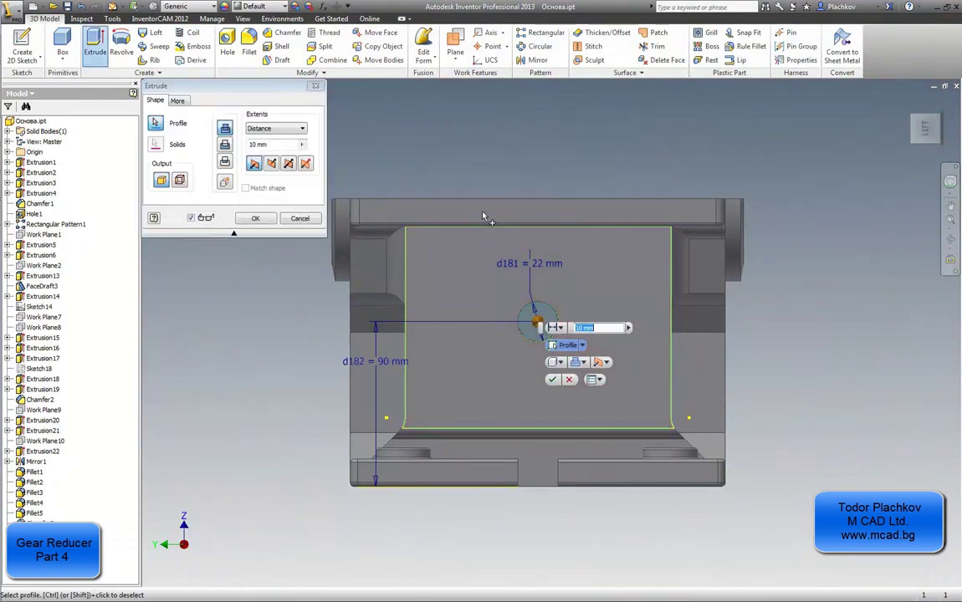
pyautogui.write('5')
pyautogui.press('F4')
pyautogui.moveTo(618, 332); pyautogui.dragTo(570, 350)
pyautogui.moveTo(539, 382); pyautogui.dragTo(557, 295, button='middle')
pyautogui.click(258, 218)
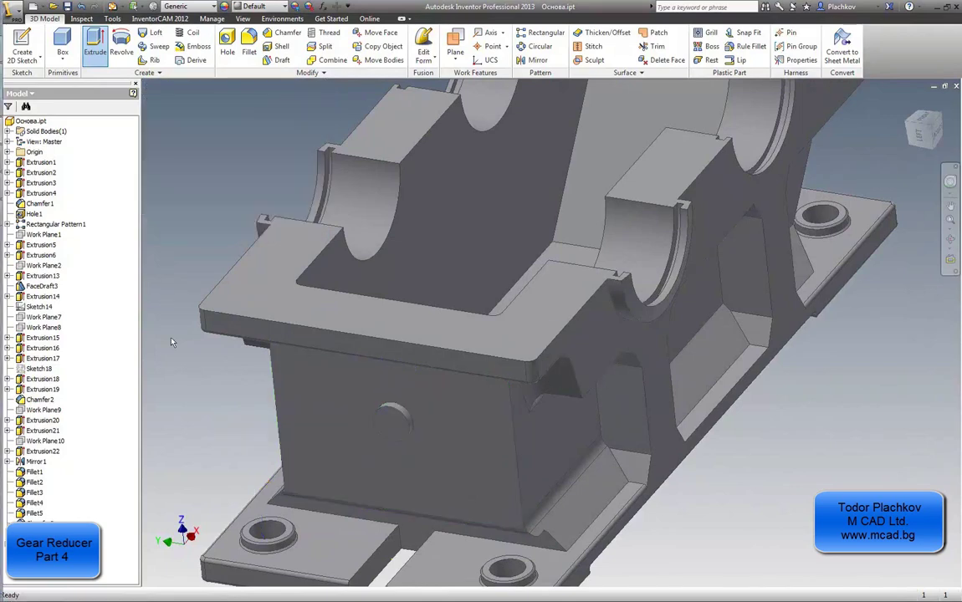
pyautogui.press('F2')
pyautogui.moveTo(522, 447); pyautogui.dragTo(569, 387)
pyautogui.press('Escape')
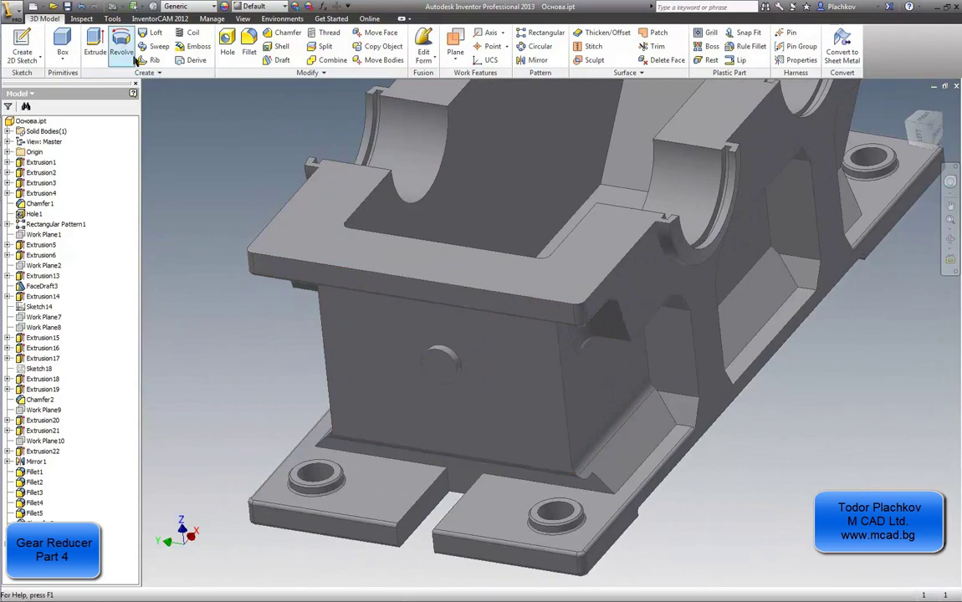
# Step: Switch to AutoCAD and measure the M14 plug hole's diameter in the section view with a temporary linear dimension
pyautogui.click(5, 159)
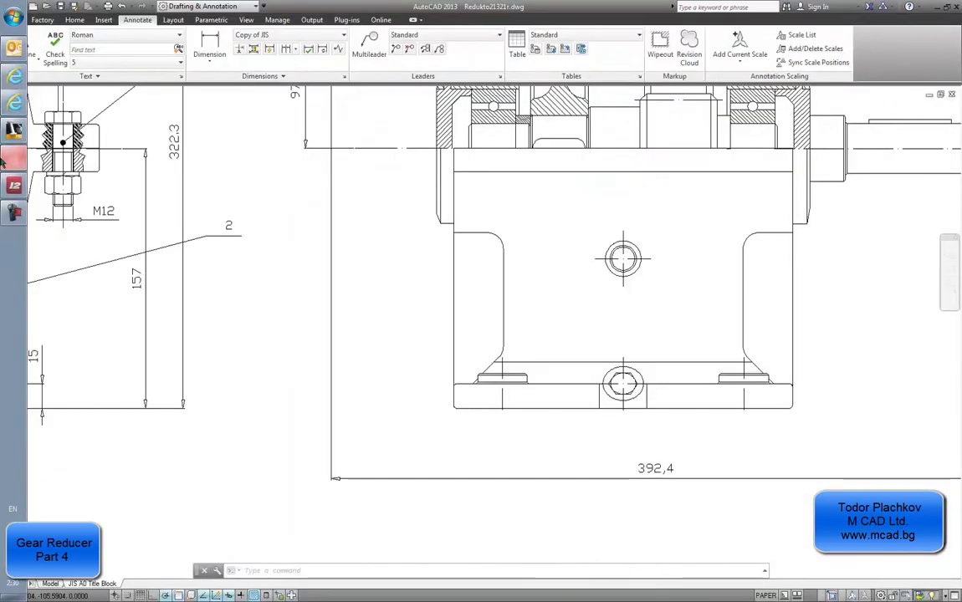
pyautogui.moveTo(376, 295)
pyautogui.mouseDown(button='middle')
pyautogui.moveTo(346, 516)
pyautogui.moveTo(644, 333)
pyautogui.mouseUp(button='middle')
pyautogui.scroll(-1, 458, 316)
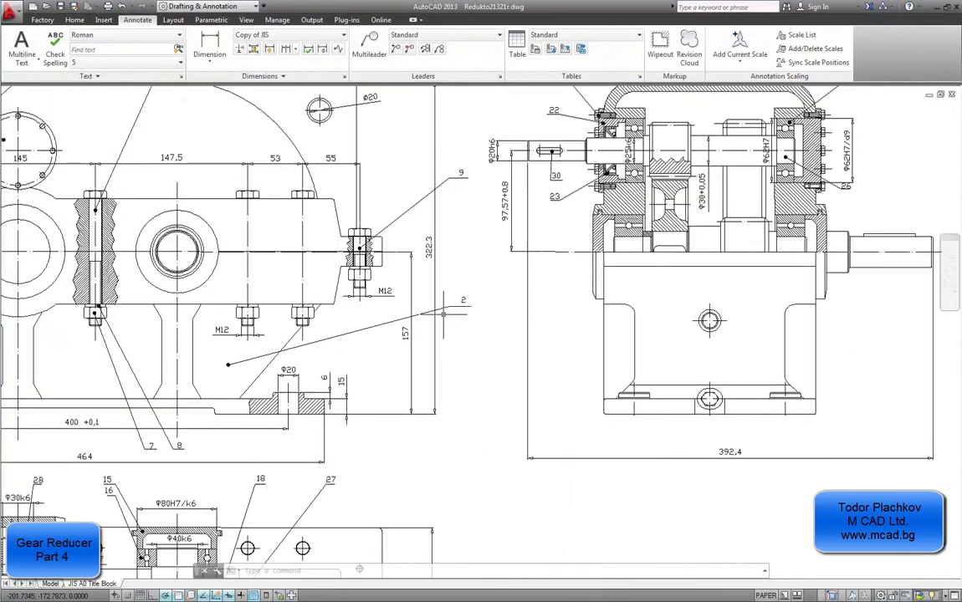
pyautogui.moveTo(141, 314); pyautogui.dragTo(471, 151, button='middle')
pyautogui.moveTo(255, 135)
pyautogui.mouseDown(button='middle')
pyautogui.moveTo(292, 234)
pyautogui.moveTo(313, 253)
pyautogui.mouseUp(button='middle')
pyautogui.scroll(5, 280, 255)
pyautogui.scroll(2, 314, 215)
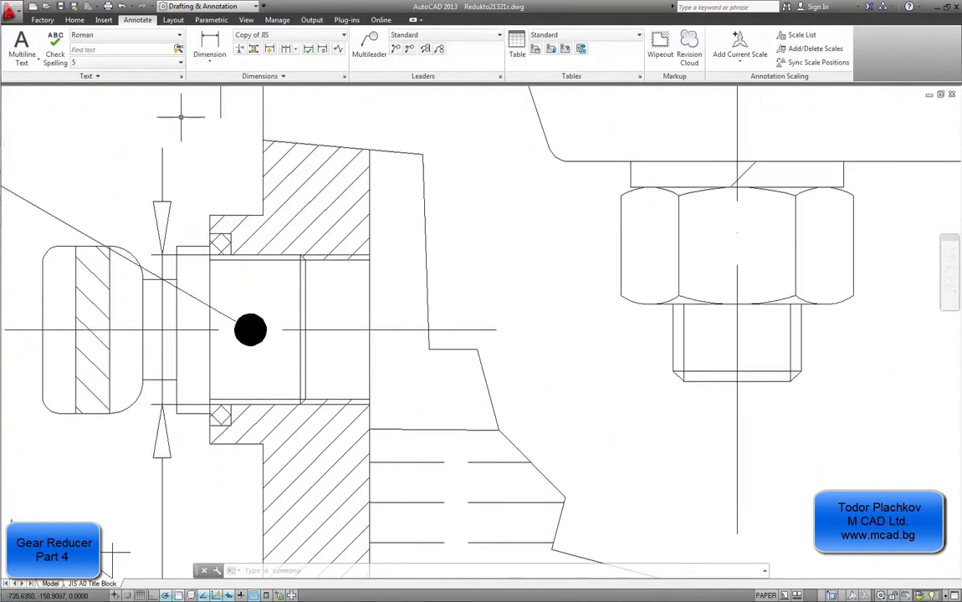
pyautogui.click(209, 43)
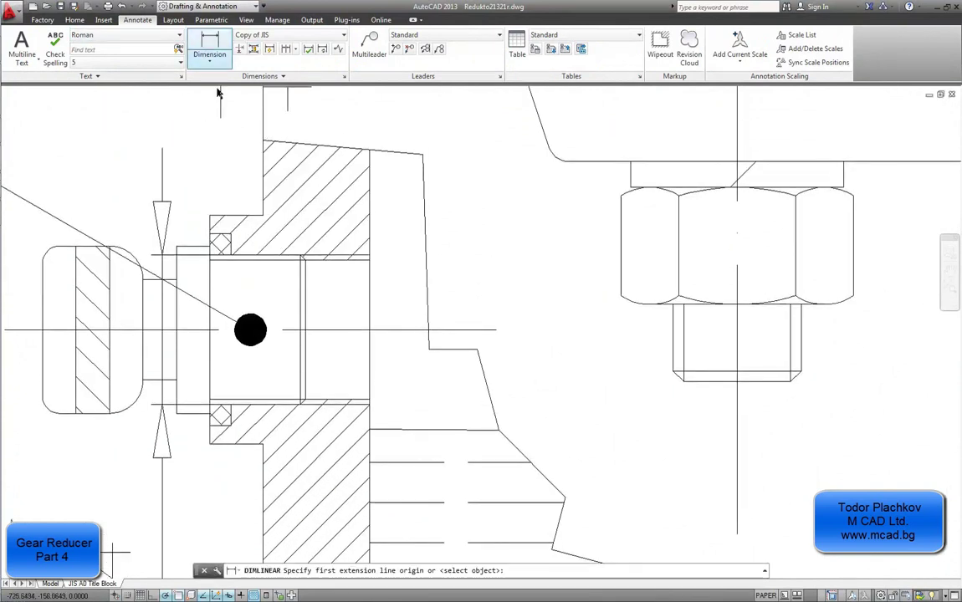
pyautogui.click(210, 254)
pyautogui.click(209, 406)
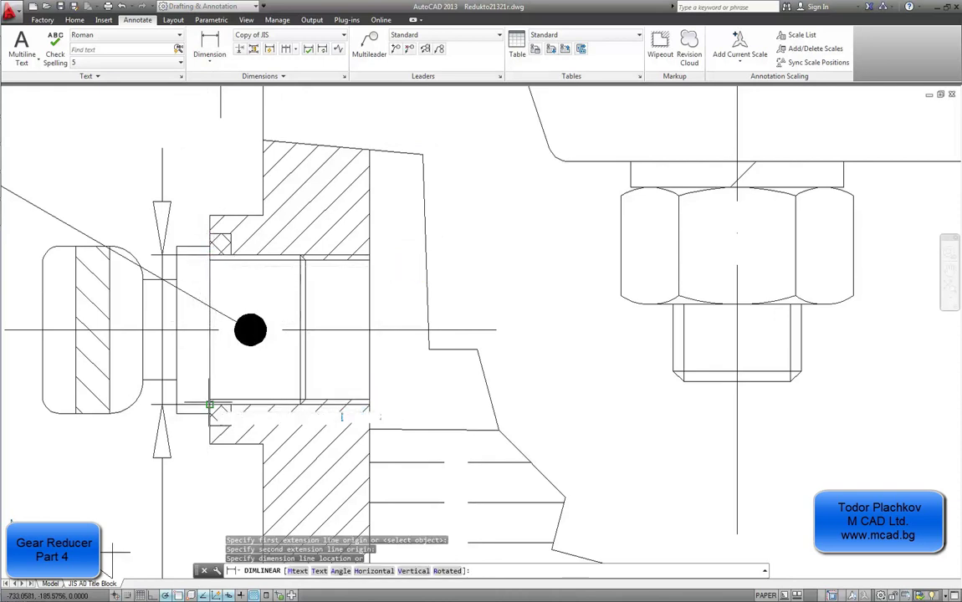
pyautogui.scroll(-4, 473, 276)
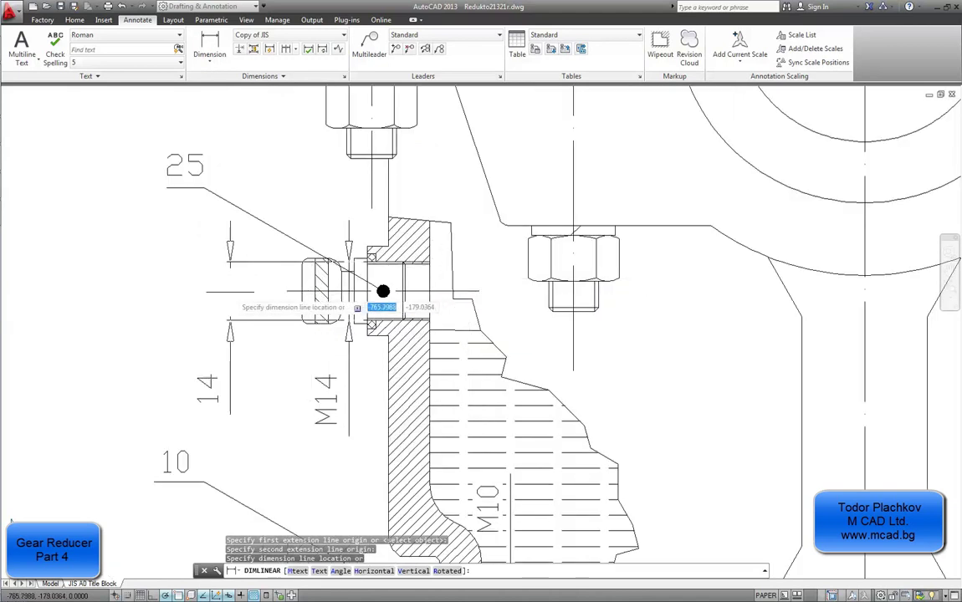
pyautogui.scroll(1, 230, 291)
pyautogui.press('Escape')
pyautogui.press('Return')
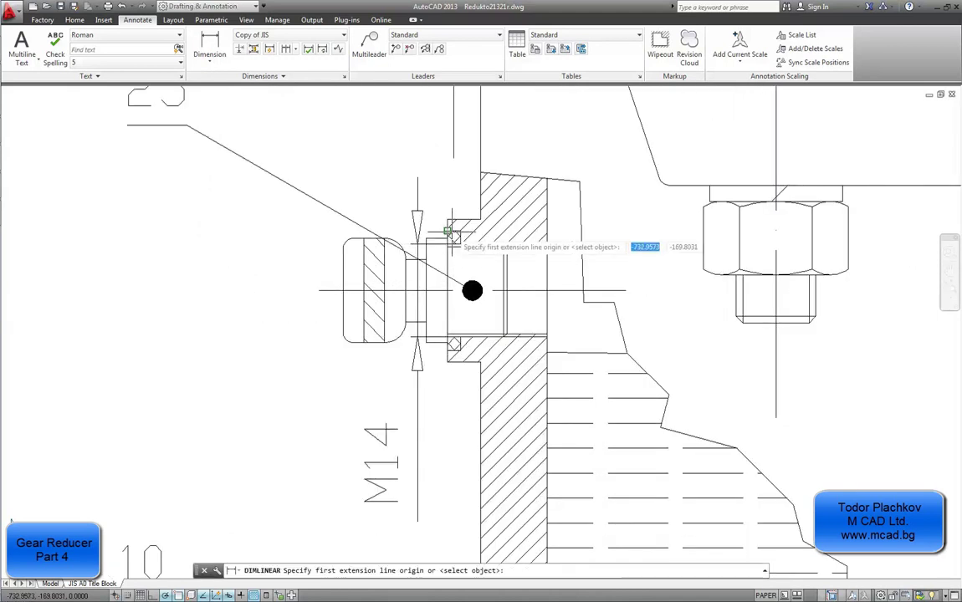
pyautogui.click(450, 233)
pyautogui.press('Escape')
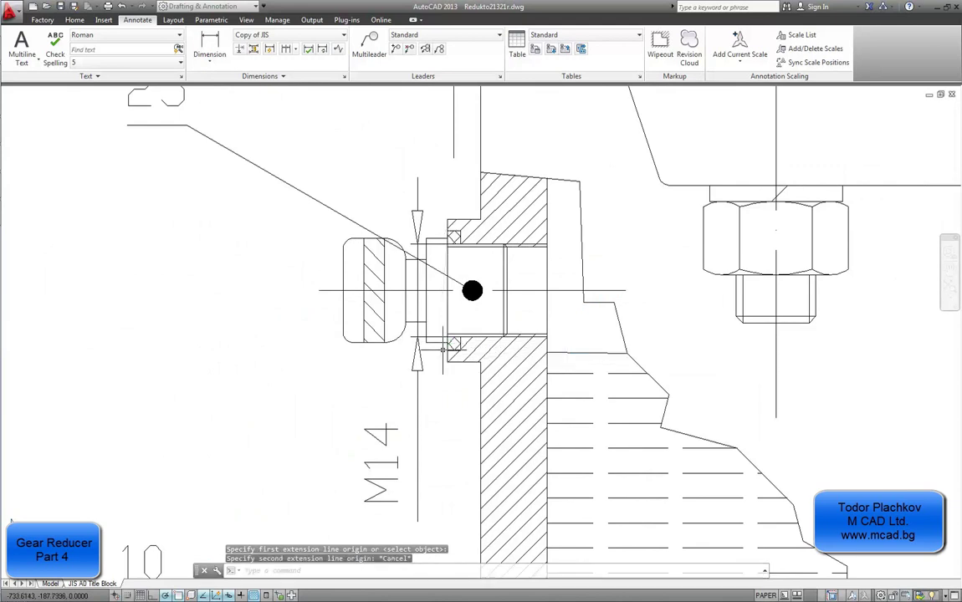
# Step: Switch to Inventor and start a hole on the boss's outer face, placed concentric with the boss's circular edge
pyautogui.click(13, 129)
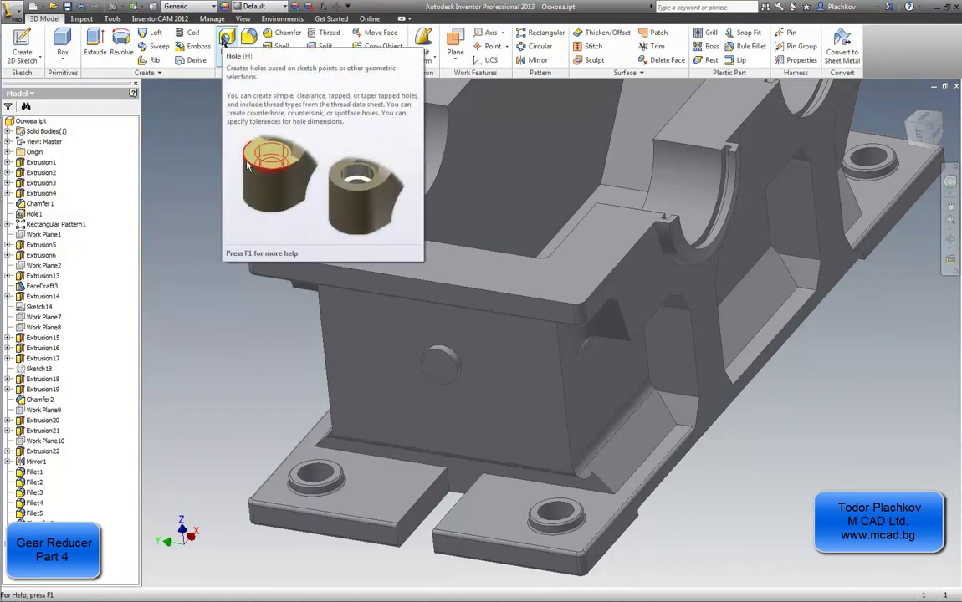
pyautogui.click(225, 39)
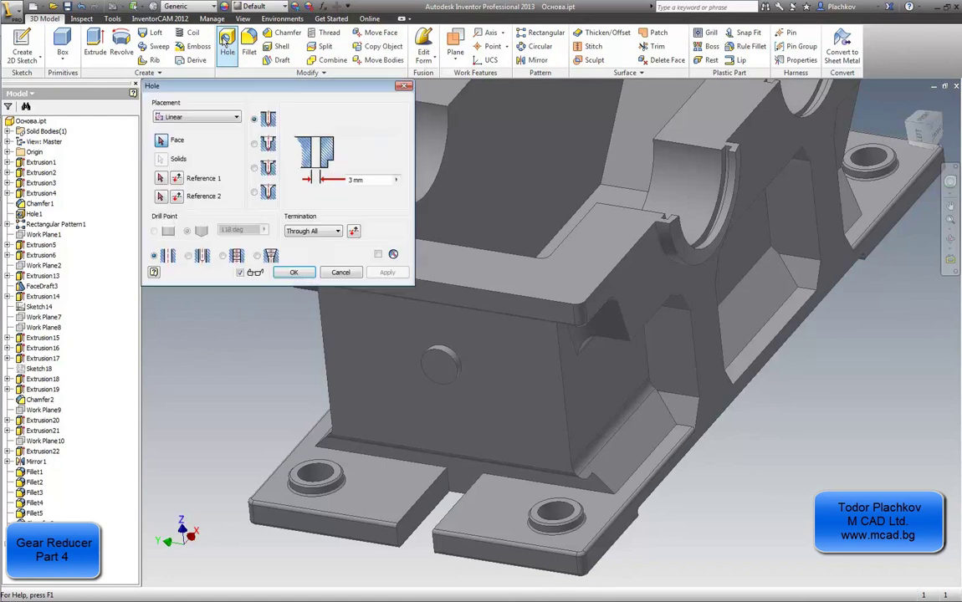
pyautogui.click(217, 116)
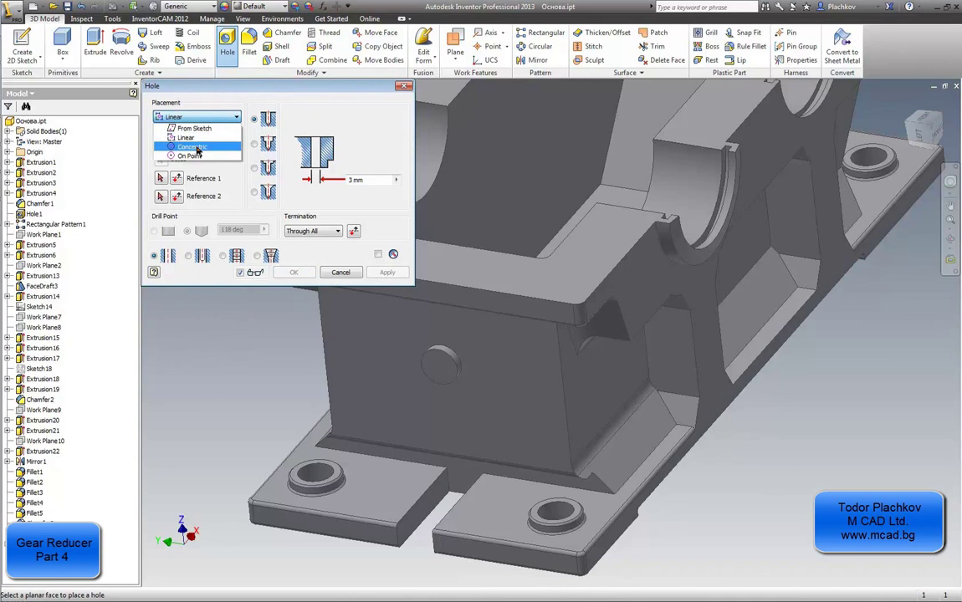
pyautogui.click(196, 147)
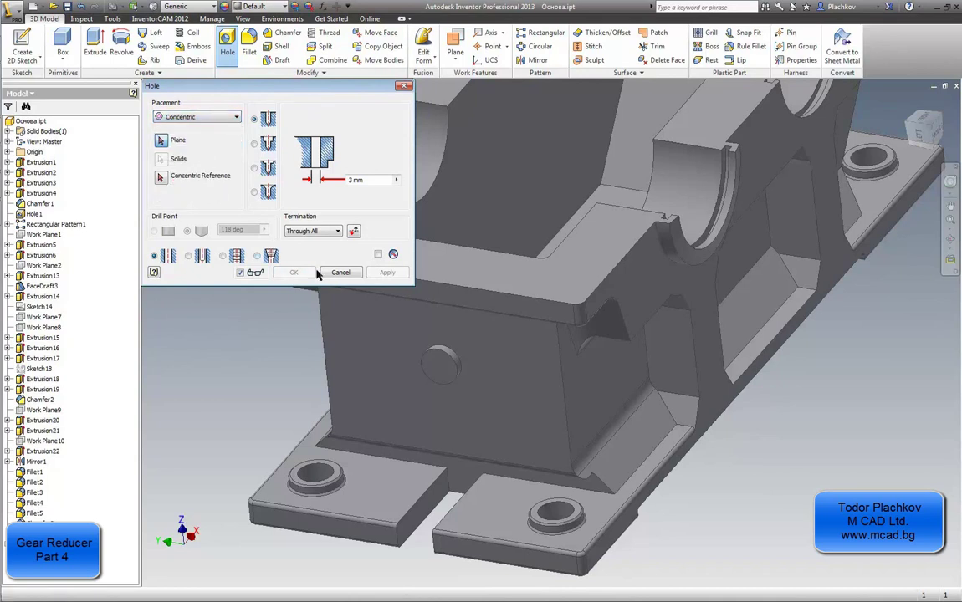
pyautogui.click(448, 370)
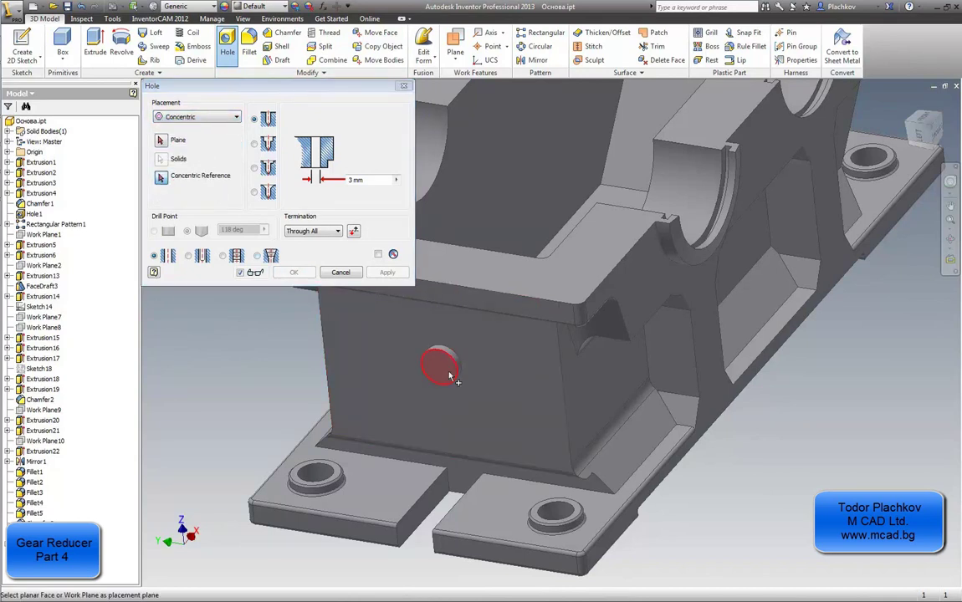
pyautogui.click(450, 353)
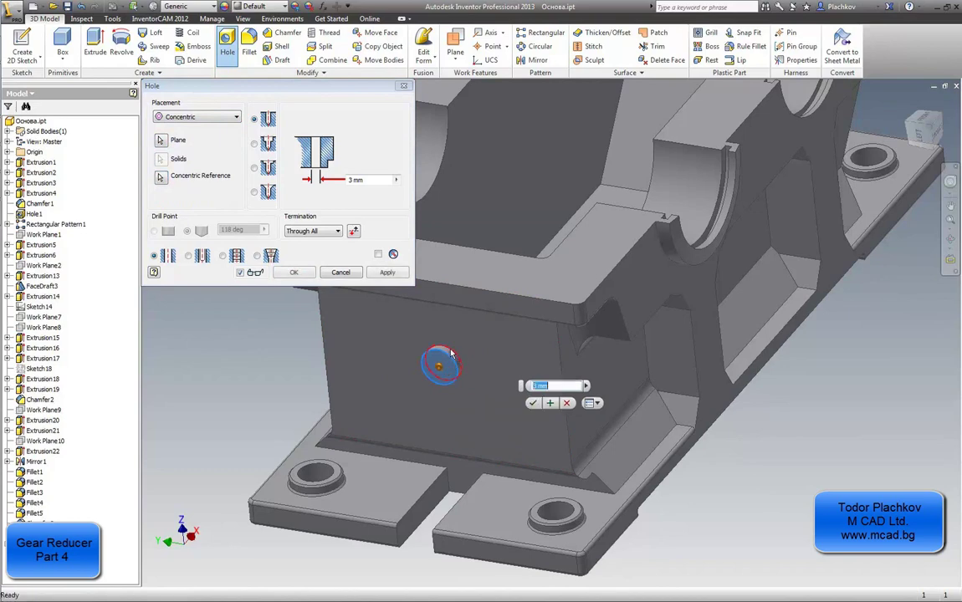
pyautogui.scroll(4, 451, 354)
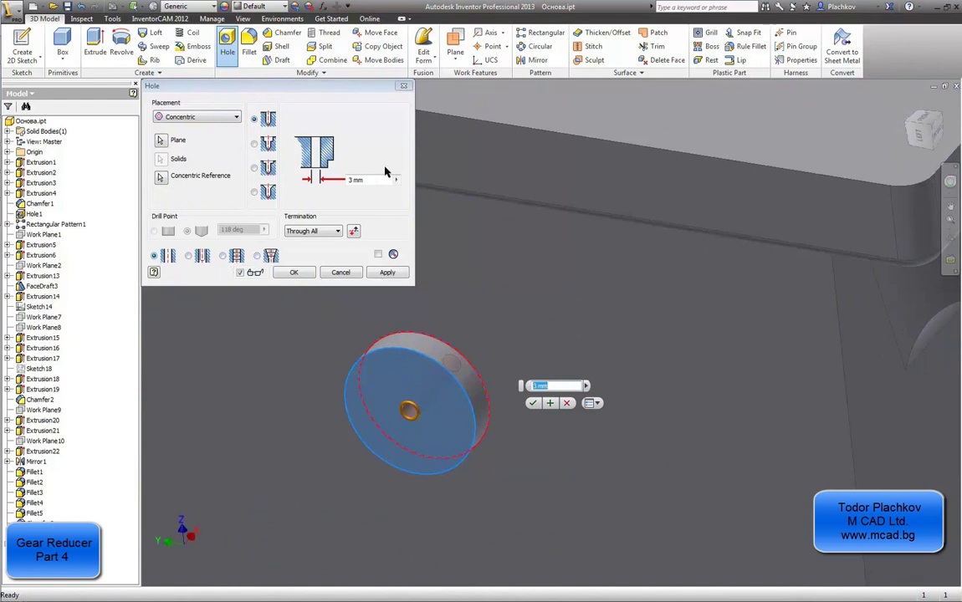
# Step: Make the boss hole a through-all tapped hole with ISO Metric profile, size 14, M14x2, and create it
pyautogui.click(223, 256)
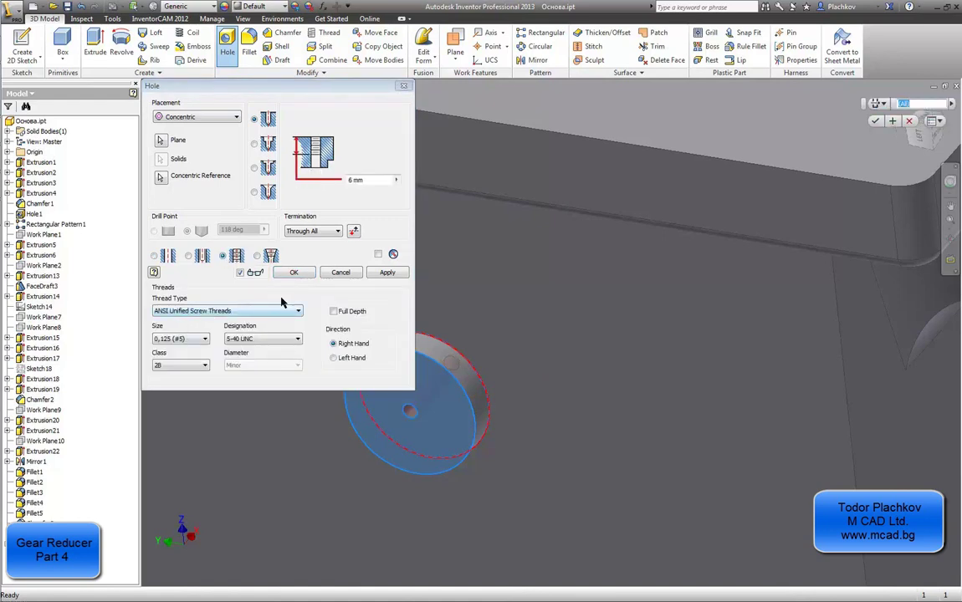
pyautogui.click(196, 312)
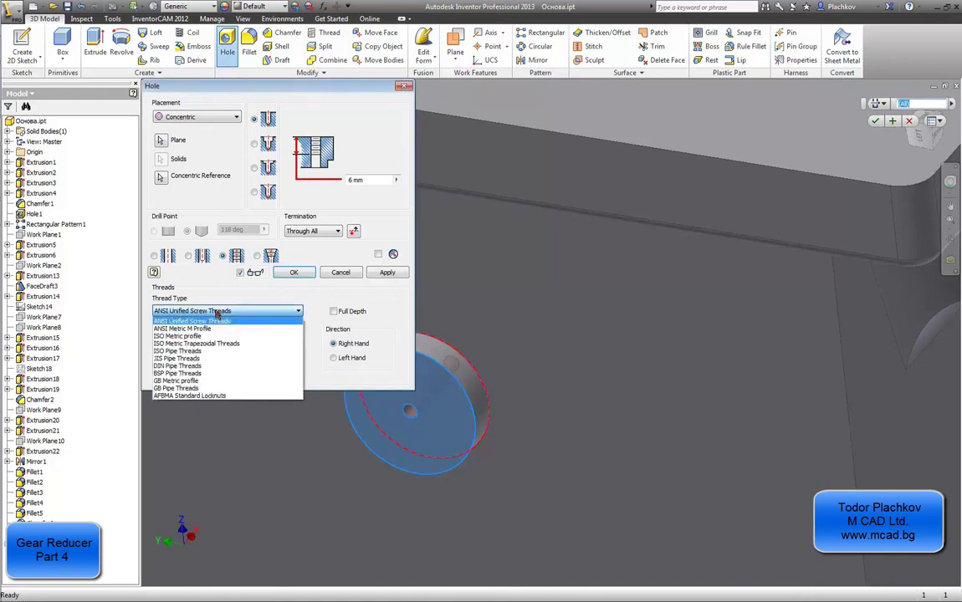
pyautogui.click(208, 336)
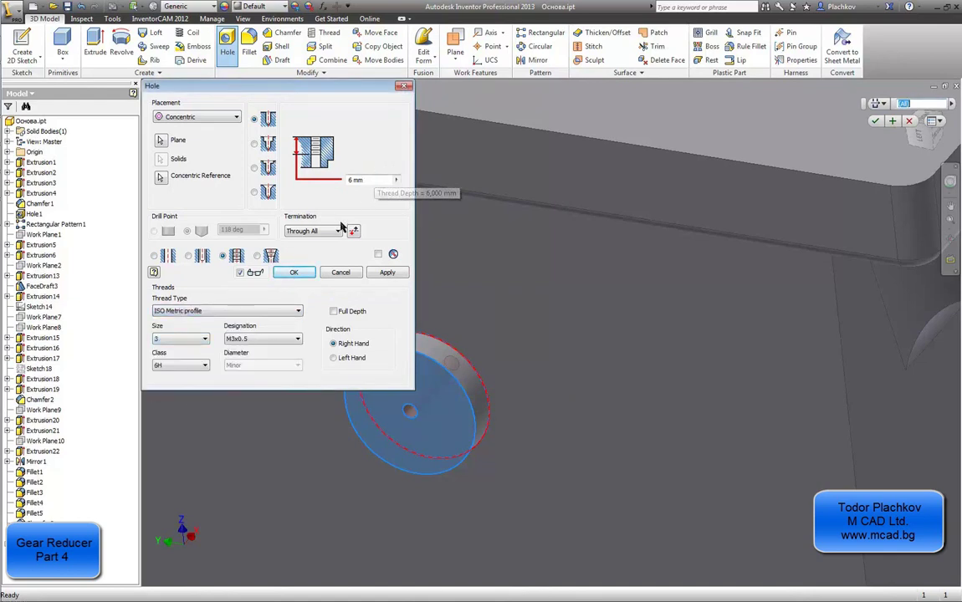
pyautogui.click(293, 270)
pyautogui.click(192, 340)
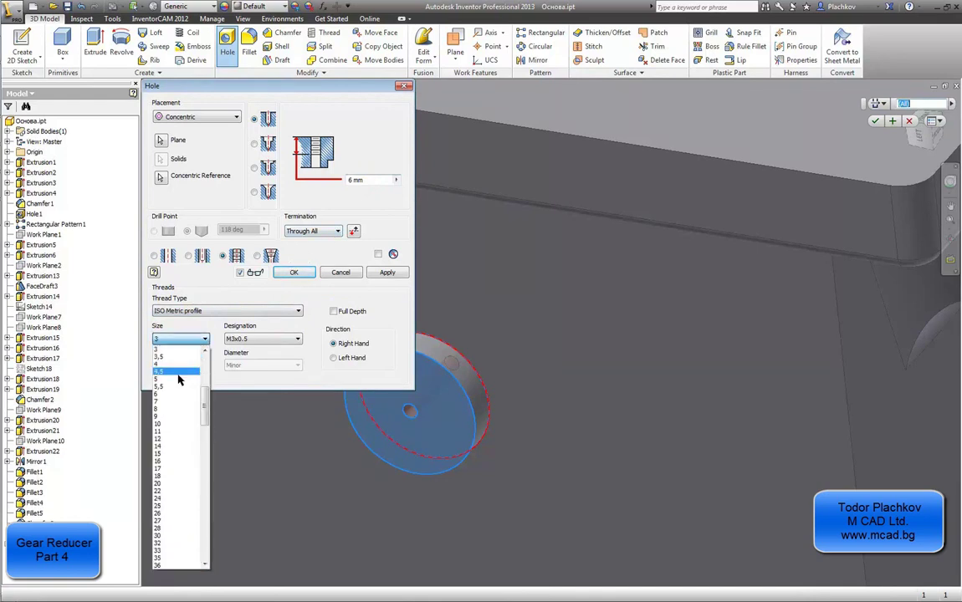
pyautogui.click(165, 450)
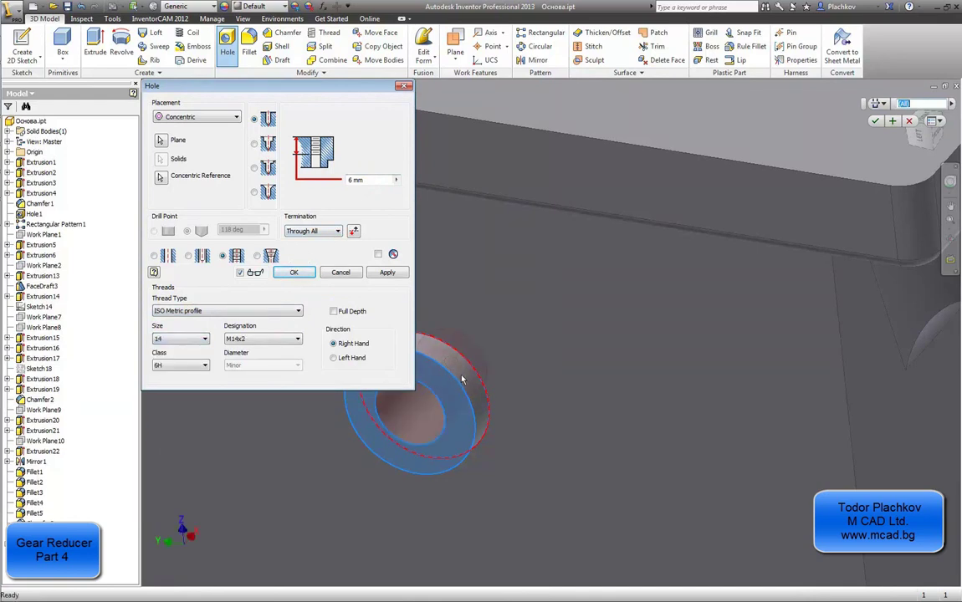
pyautogui.moveTo(461, 379); pyautogui.dragTo(467, 404, button='middle')
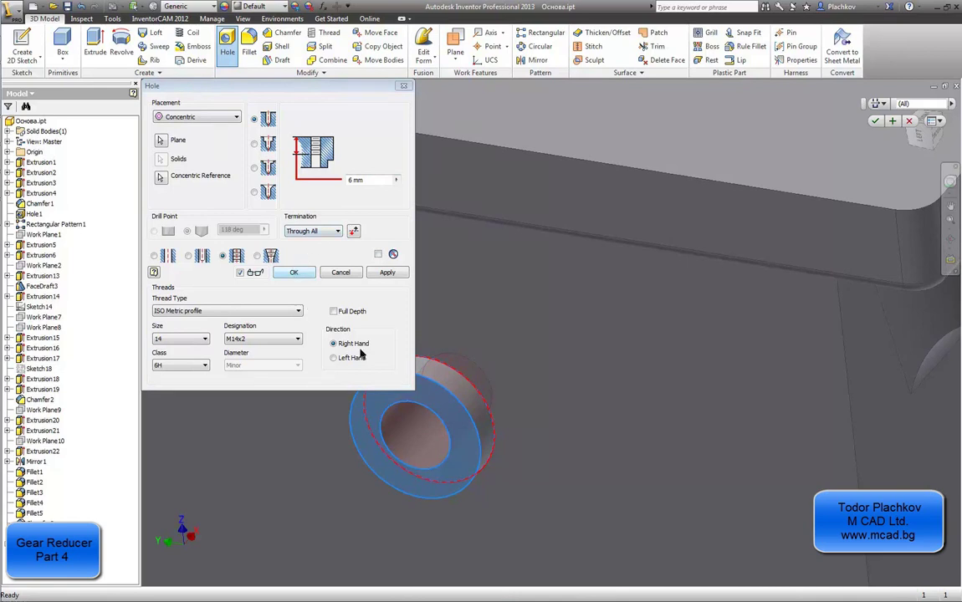
pyautogui.click(300, 275)
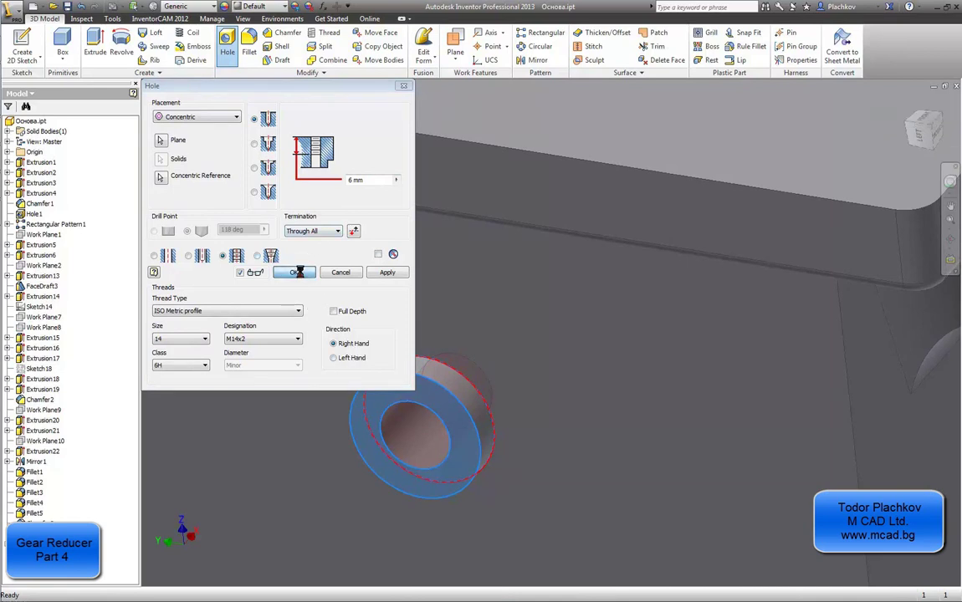
# Step: Edit the boss's M14x2 hole so the thread runs the full depth
pyautogui.scroll(3, 507, 259)
pyautogui.scroll(5, 507, 259)
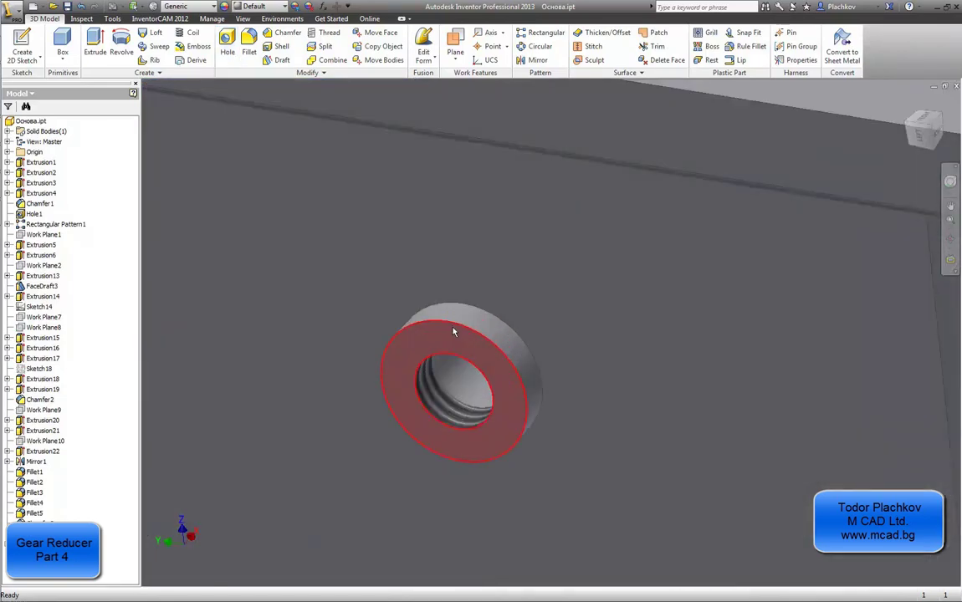
pyautogui.scroll(-5, 513, 376)
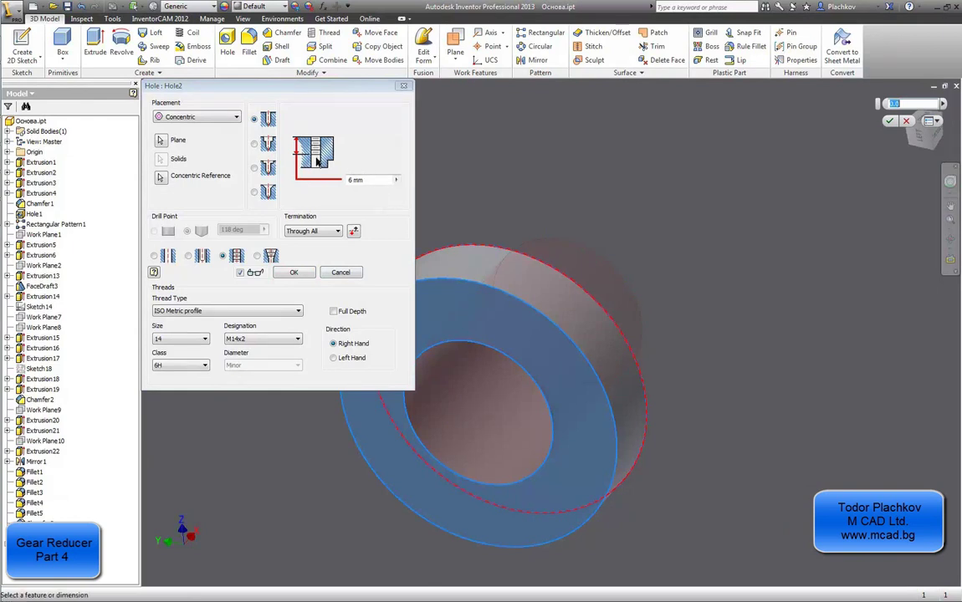
pyautogui.click(334, 312)
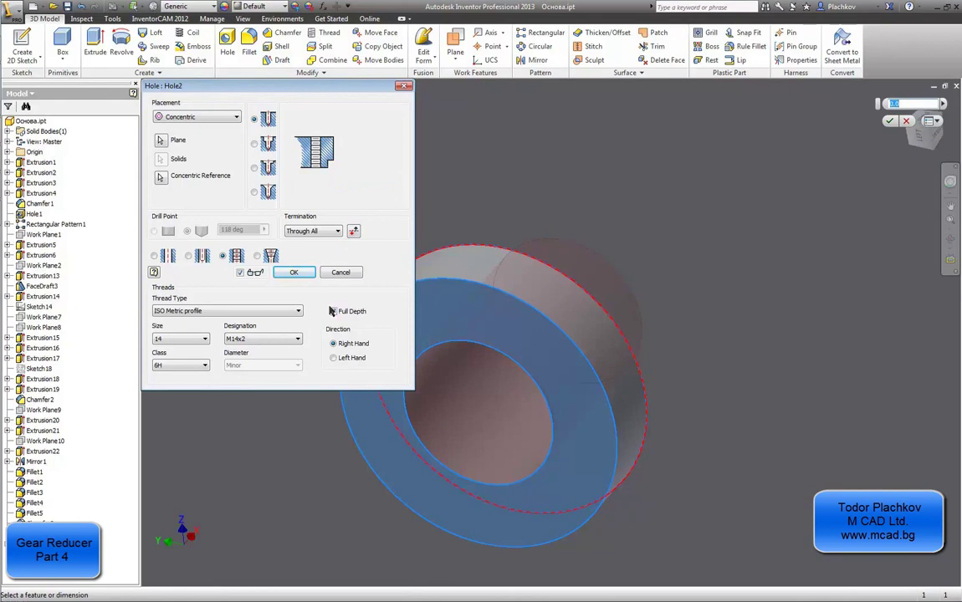
pyautogui.click(294, 271)
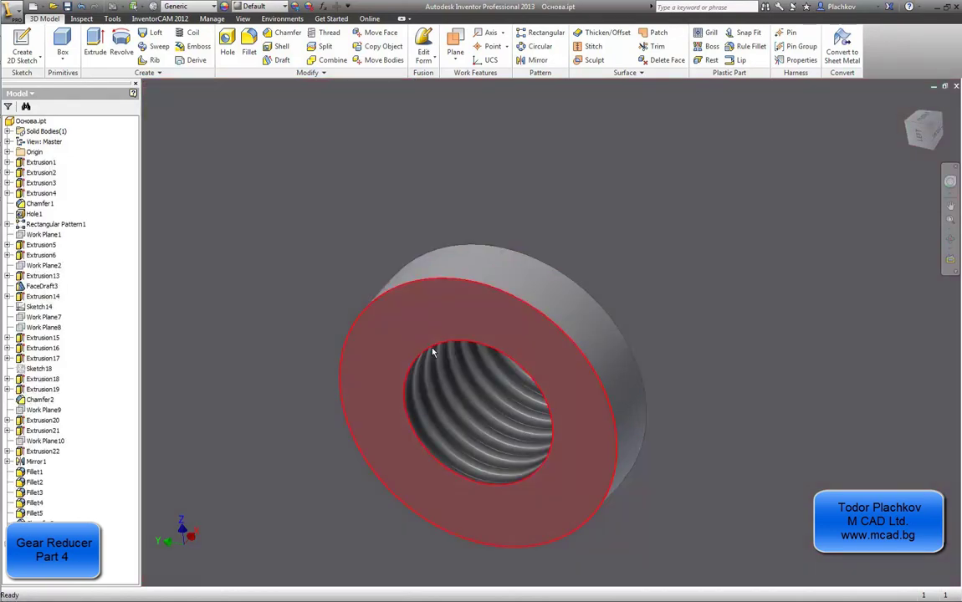
pyautogui.scroll(-3, 459, 318)
pyautogui.scroll(-3, 459, 318)
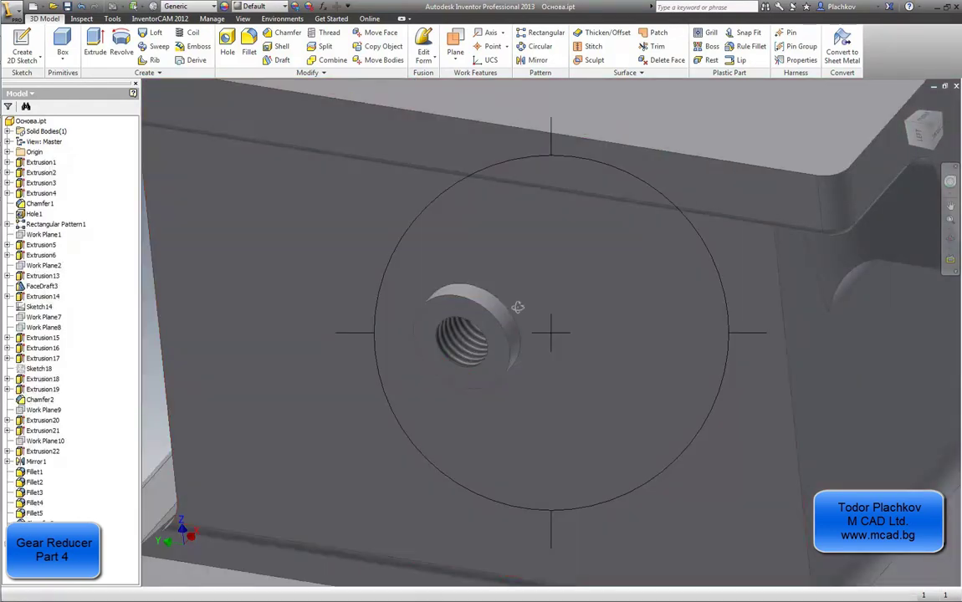
pyautogui.keyDown('shift'); pyautogui.moveTo(518, 307); pyautogui.dragTo(518, 294, button='middle'); pyautogui.keyUp('shift')
pyautogui.press('F4')
pyautogui.click(518, 285)
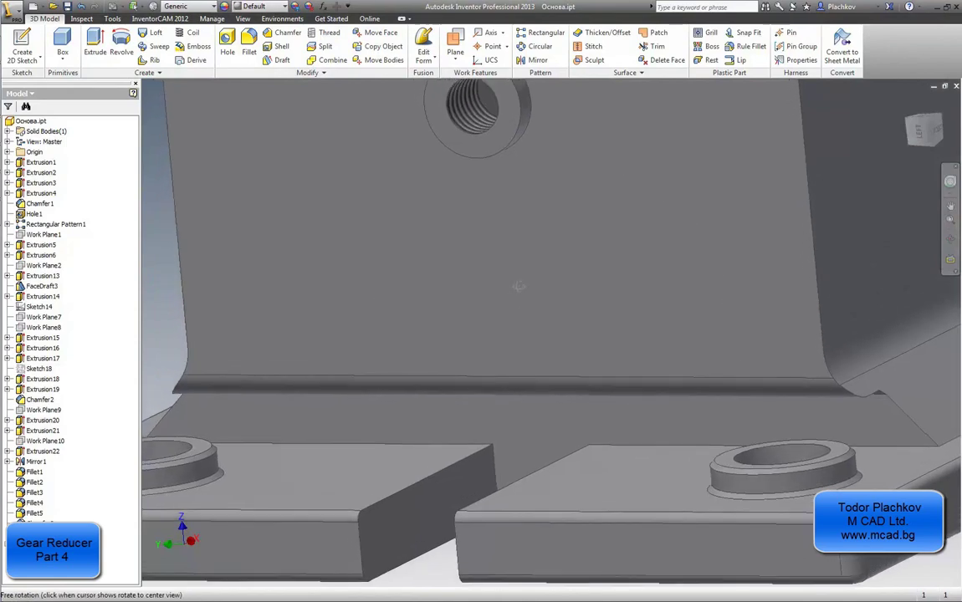
pyautogui.moveTo(546, 255); pyautogui.dragTo(559, 216)
pyautogui.keyDown('shift'); pyautogui.moveTo(544, 247); pyautogui.dragTo(577, 259, button='middle'); pyautogui.keyUp('shift')
# Step: Switch to AutoCAD and measure the lower M10 plug hole's diameter in the section view with a temporary linear dimension
pyautogui.moveTo(15, 186)
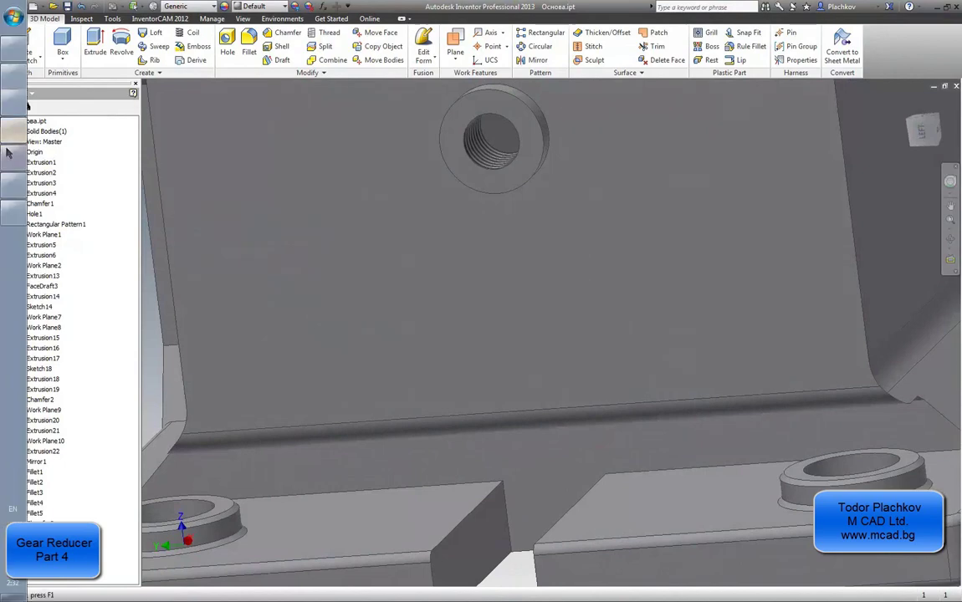
pyautogui.click(12, 161)
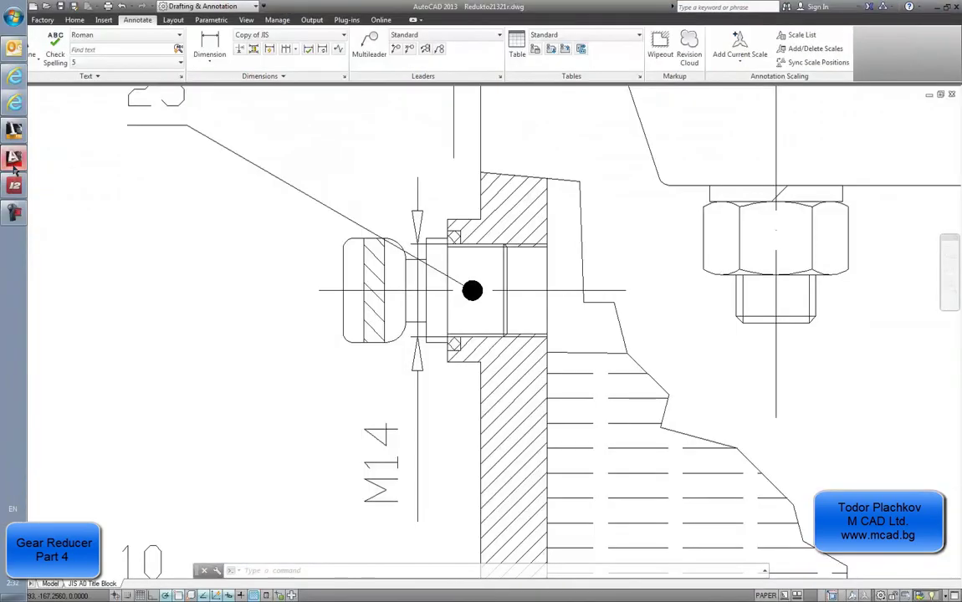
pyautogui.scroll(-2, 333, 323)
pyautogui.moveTo(338, 410); pyautogui.dragTo(316, 325, button='middle')
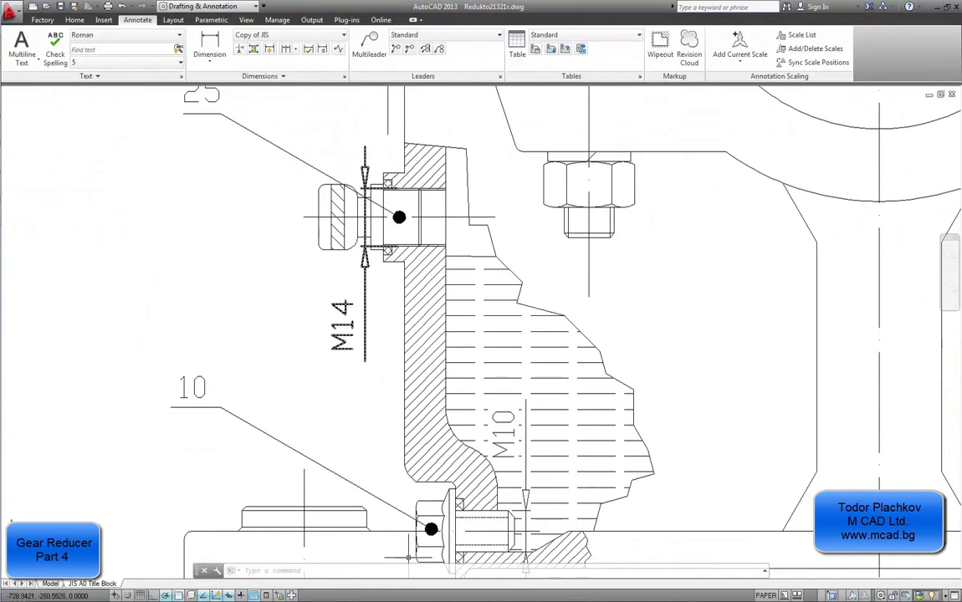
pyautogui.moveTo(409, 553); pyautogui.dragTo(373, 436, button='middle')
pyautogui.scroll(2, 418, 393)
pyautogui.scroll(2, 363, 360)
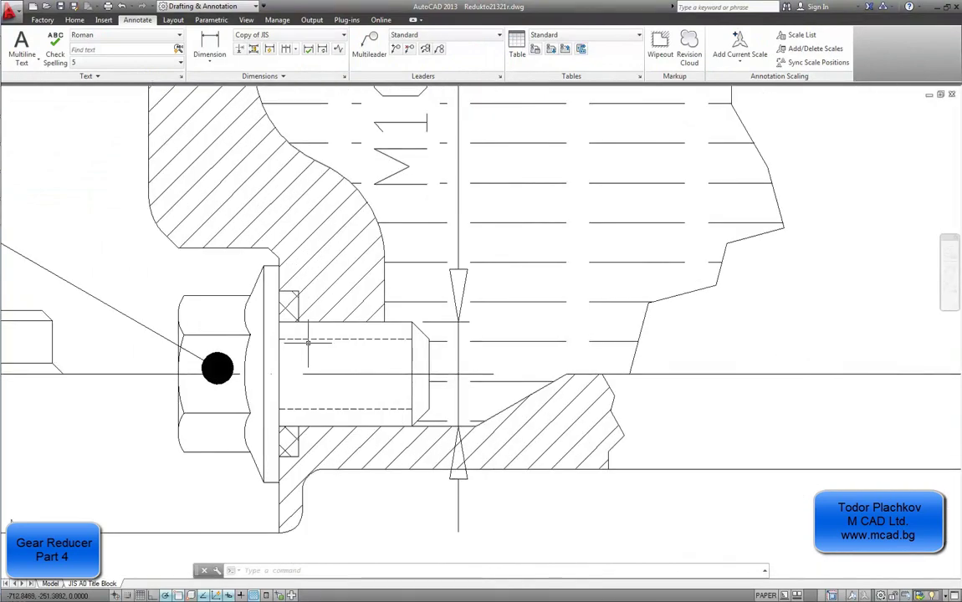
pyautogui.click(215, 37)
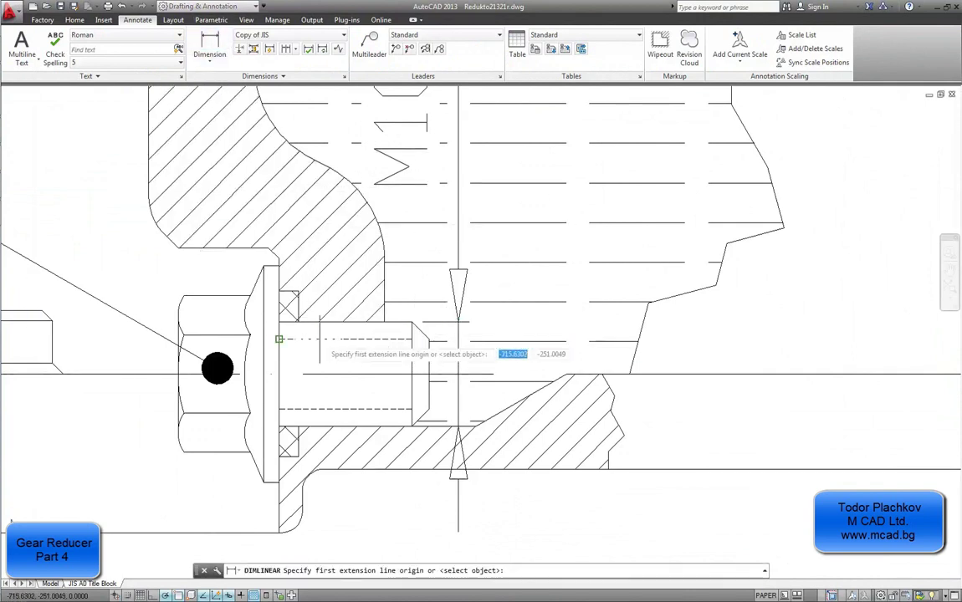
pyautogui.click(280, 322)
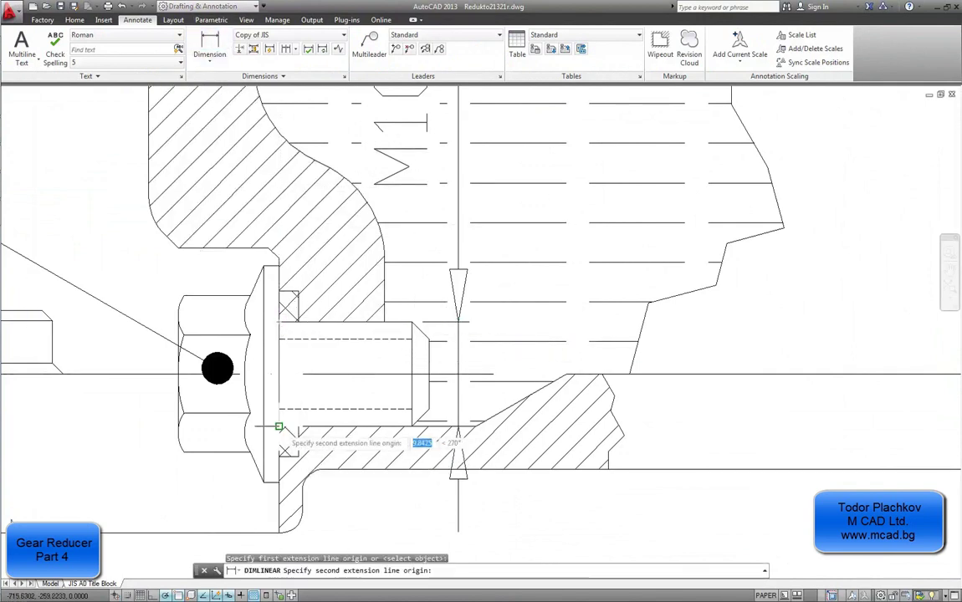
pyautogui.click(280, 426)
pyautogui.scroll(-4, 414, 350)
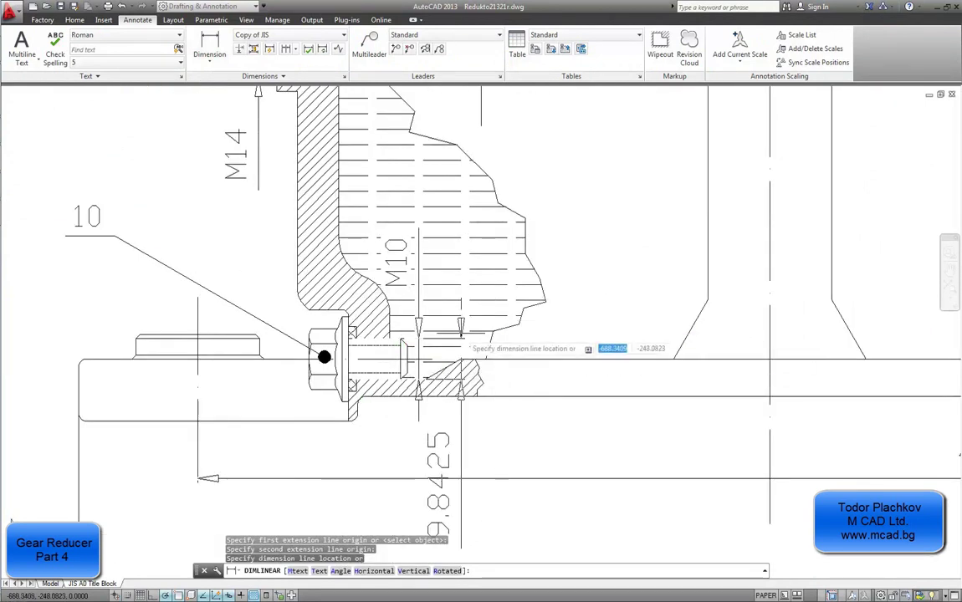
pyautogui.press('Escape')
pyautogui.scroll(4, 378, 336)
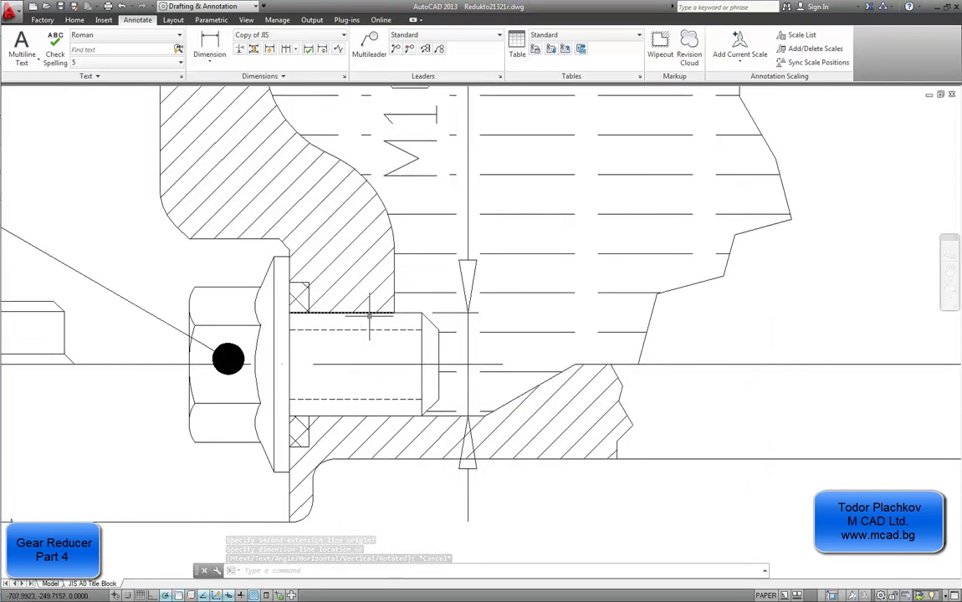
# Step: Measure the base foot's height at the lower plug in the end view with a temporary linear dimension
pyautogui.scroll(-1, 368, 317)
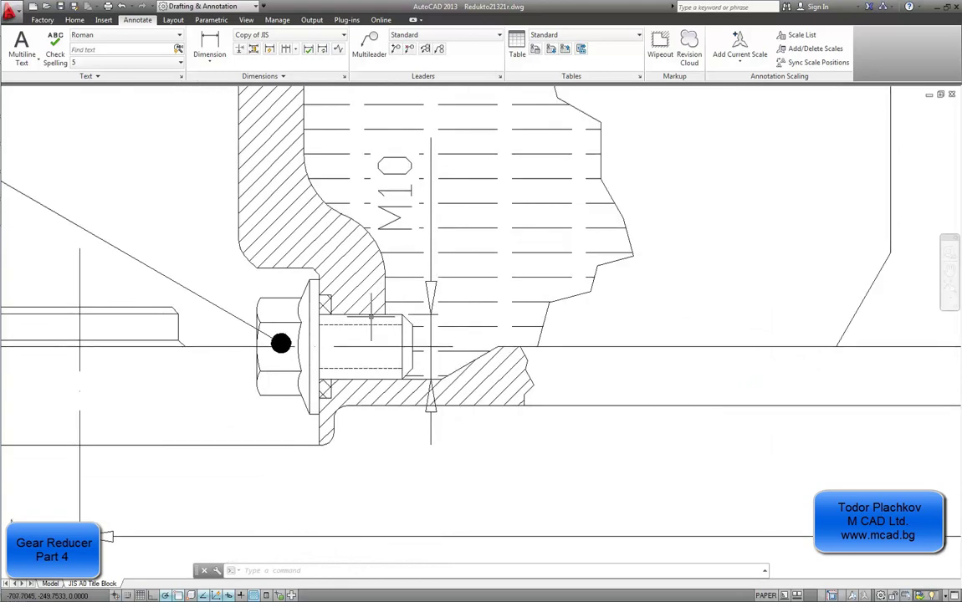
pyautogui.scroll(-1, 376, 335)
pyautogui.scroll(-1, 394, 384)
pyautogui.moveTo(394, 384); pyautogui.dragTo(326, 361, button='middle')
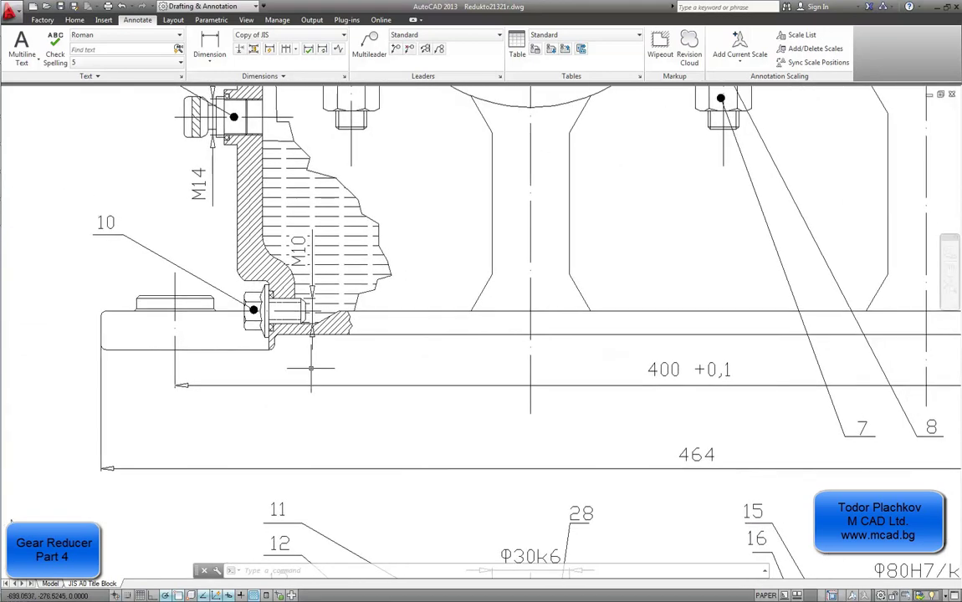
pyautogui.scroll(-1, 464, 351)
pyautogui.moveTo(763, 382); pyautogui.dragTo(402, 394, button='middle')
pyautogui.scroll(-1, 668, 374)
pyautogui.moveTo(725, 389); pyautogui.dragTo(428, 342, button='middle')
pyautogui.scroll(4, 698, 327)
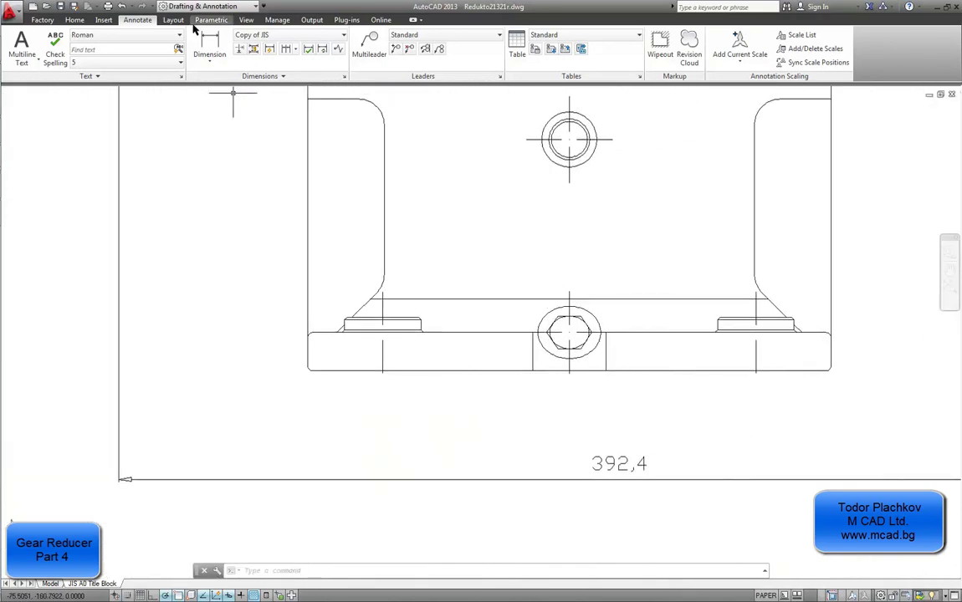
pyautogui.click(211, 46)
pyautogui.scroll(2, 577, 307)
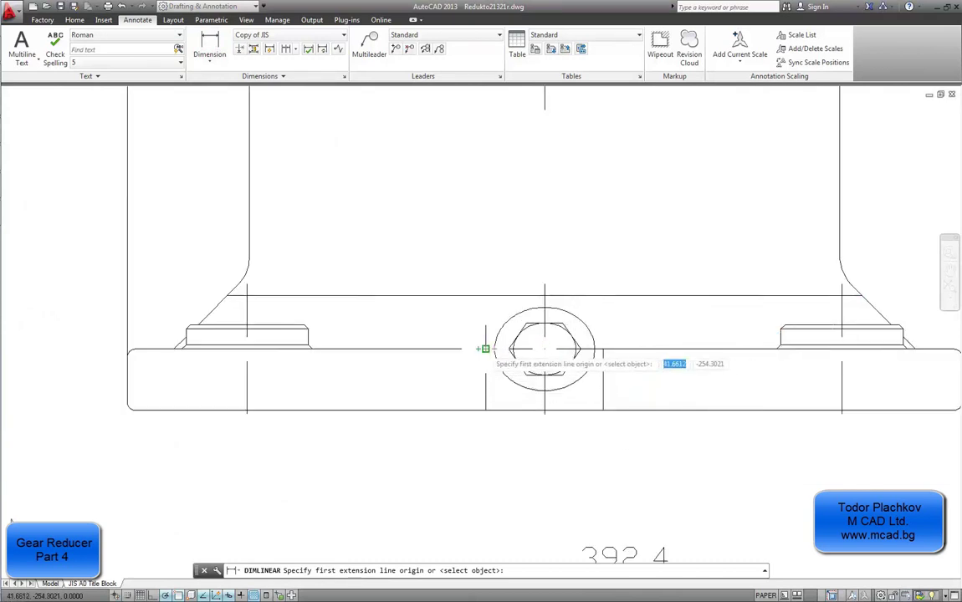
pyautogui.click(485, 348)
pyautogui.click(485, 411)
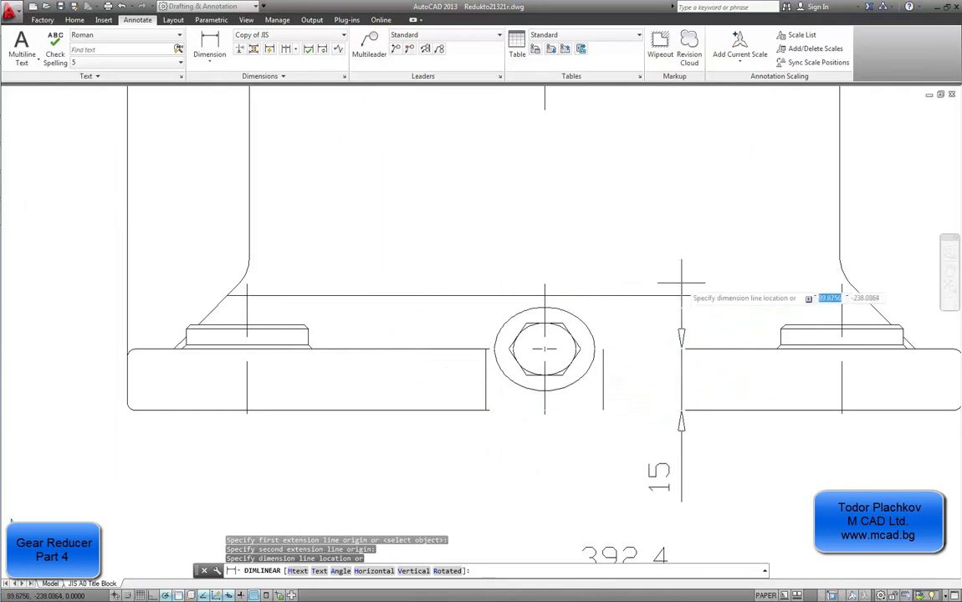
pyautogui.press('Escape')
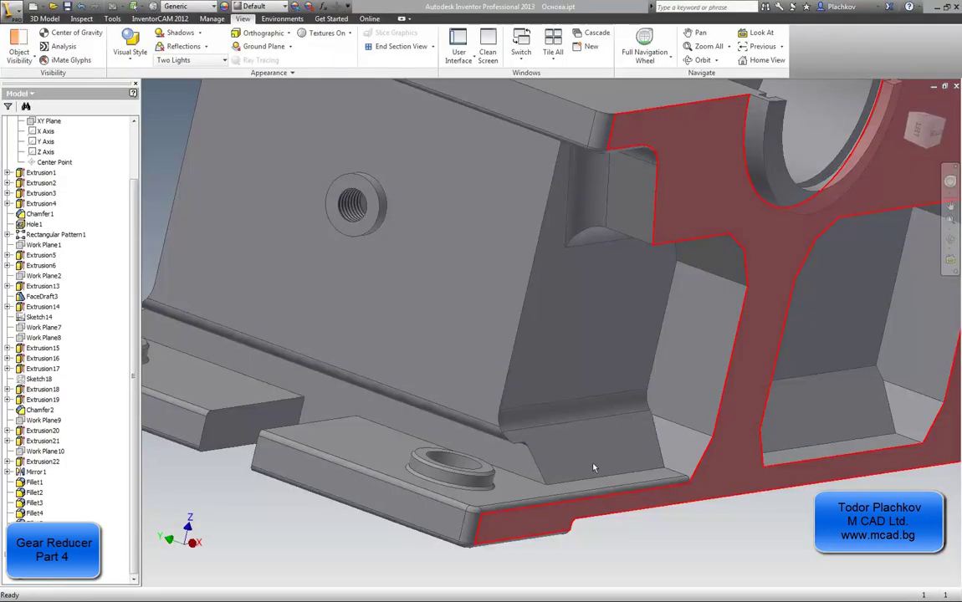
# Step: Switch to Inventor and start a linearly placed hole on the base's end face between the two mounting feet
pyautogui.moveTo(457, 387); pyautogui.dragTo(585, 388, button='middle')
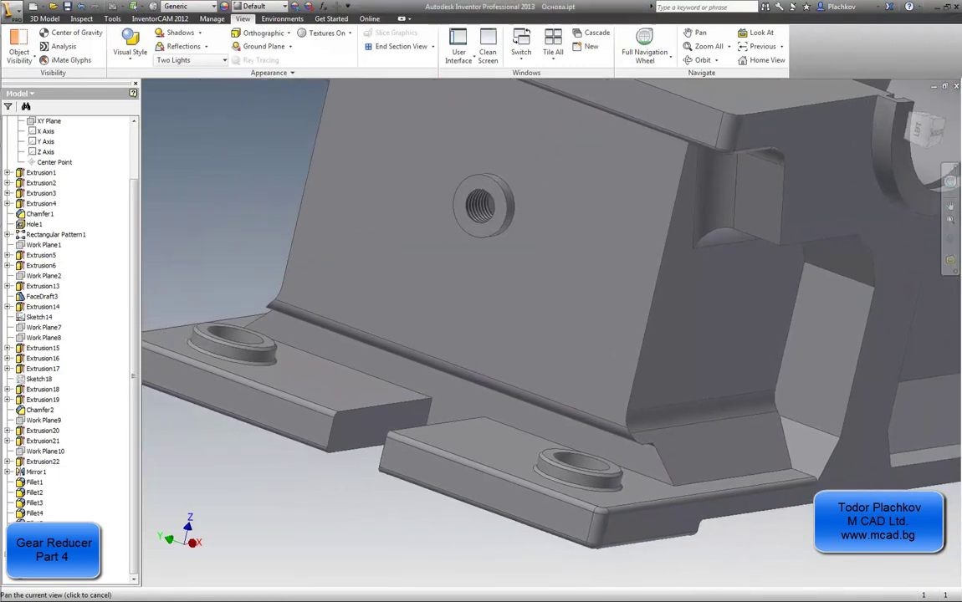
pyautogui.moveTo(481, 352); pyautogui.dragTo(548, 344, button='middle')
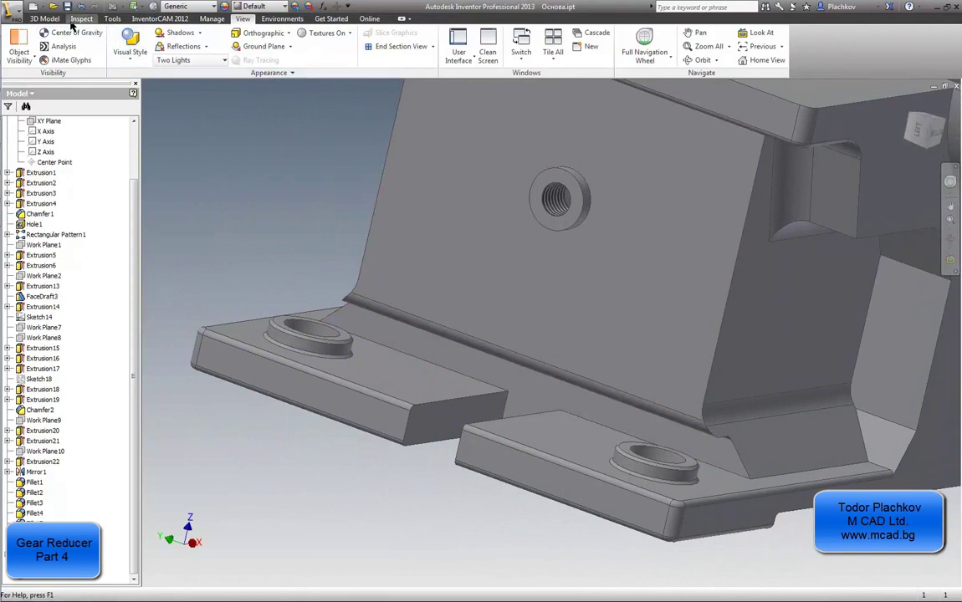
pyautogui.click(44, 19)
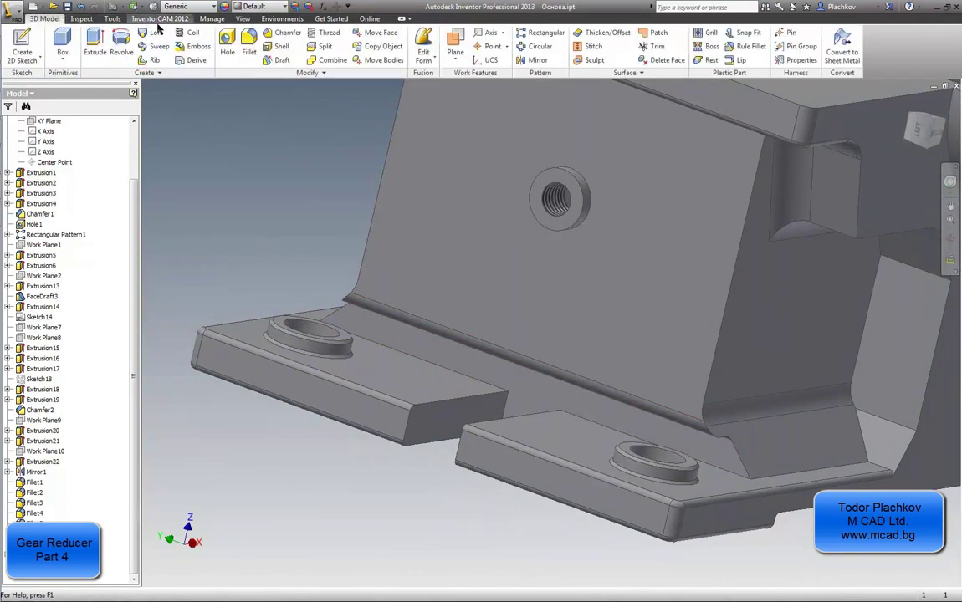
pyautogui.click(226, 47)
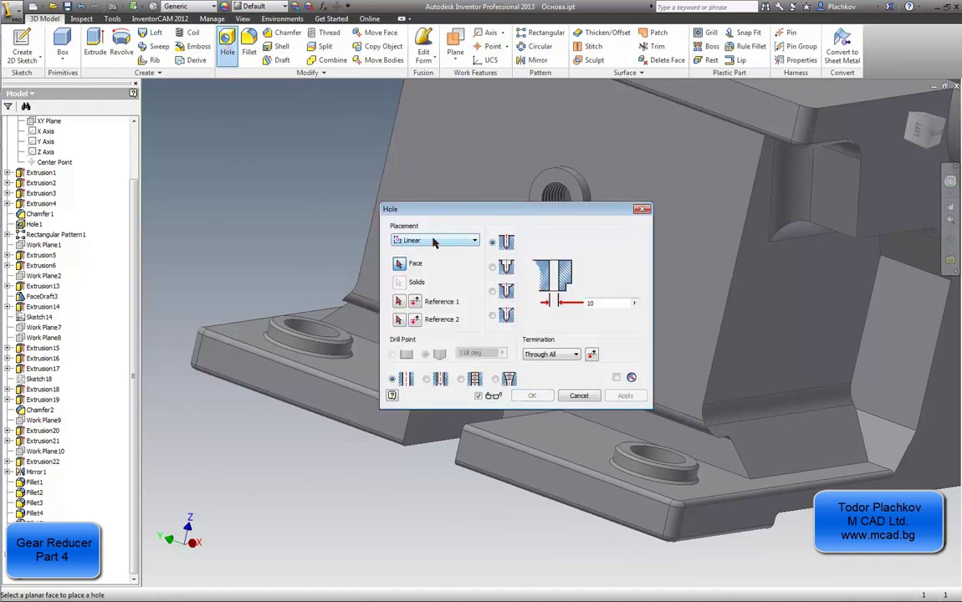
pyautogui.moveTo(458, 221); pyautogui.dragTo(289, 145)
pyautogui.click(535, 389)
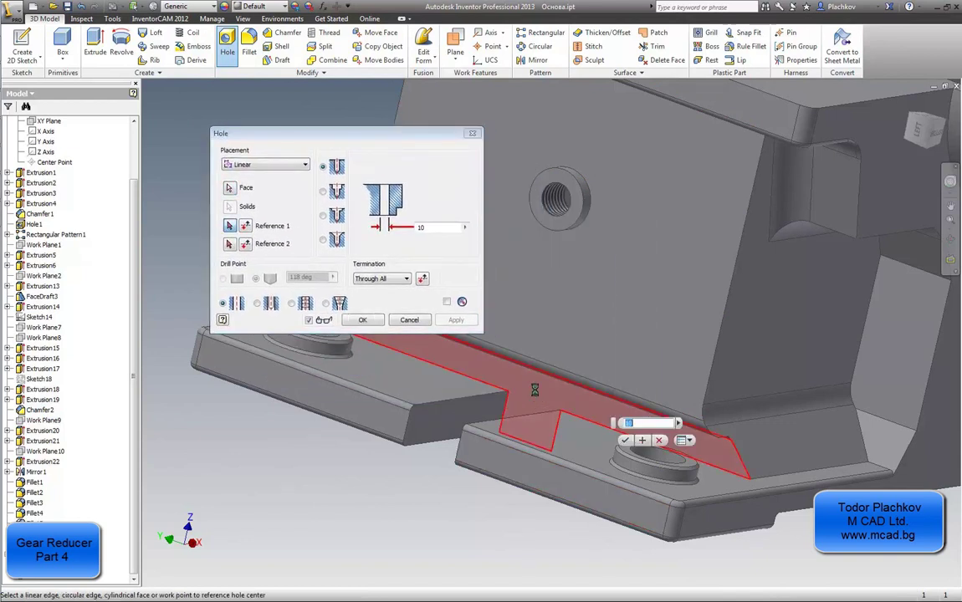
# Step: Reference the hole to the end face's lower edge between the feet at a distance of 15 mm
pyautogui.moveTo(539, 452); pyautogui.dragTo(543, 460, button='middle')
pyautogui.moveTo(574, 487); pyautogui.dragTo(599, 508, button='middle')
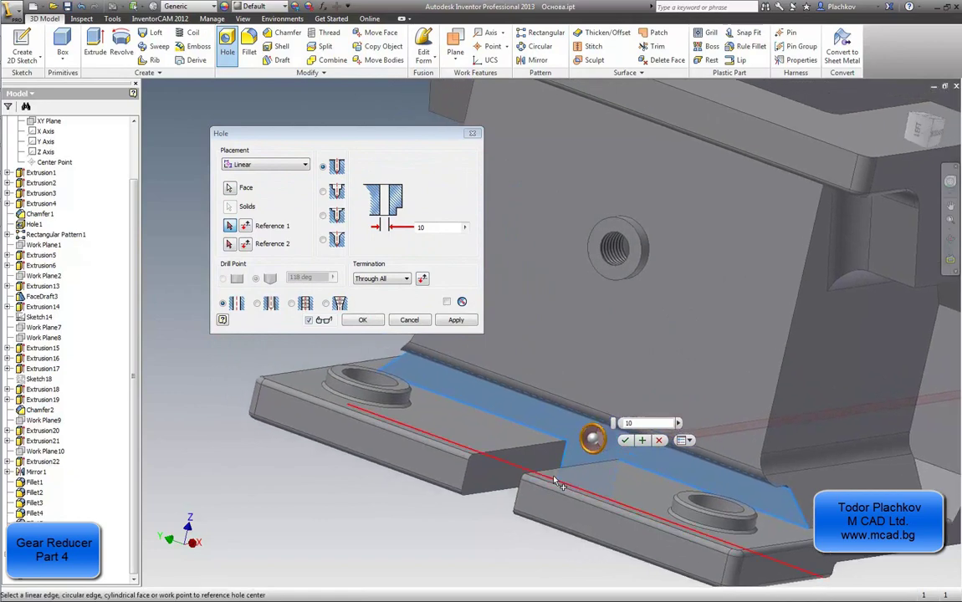
pyautogui.press('F4')
pyautogui.moveTo(601, 419); pyautogui.dragTo(644, 416)
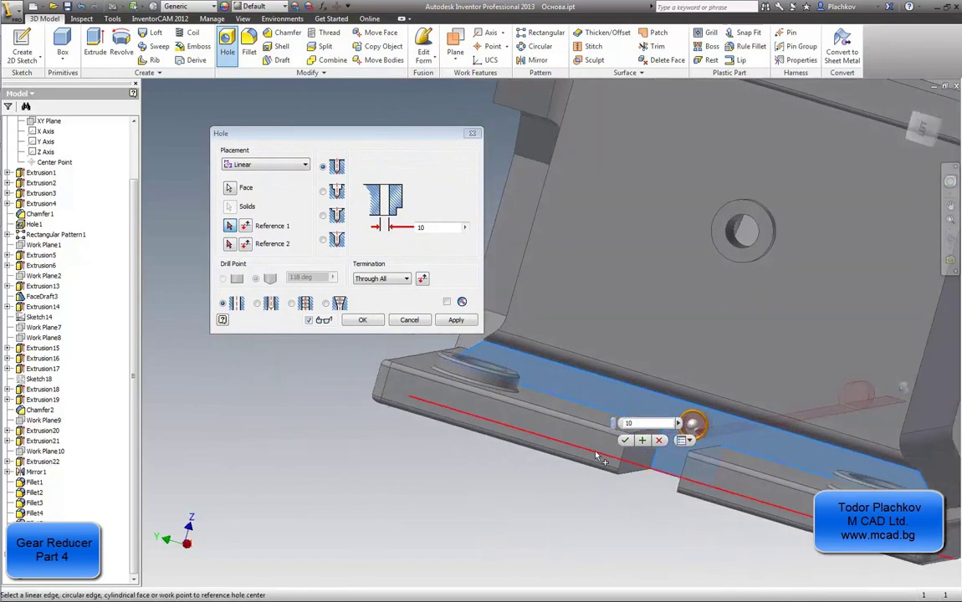
pyautogui.moveTo(594, 454); pyautogui.dragTo(502, 453, button='middle')
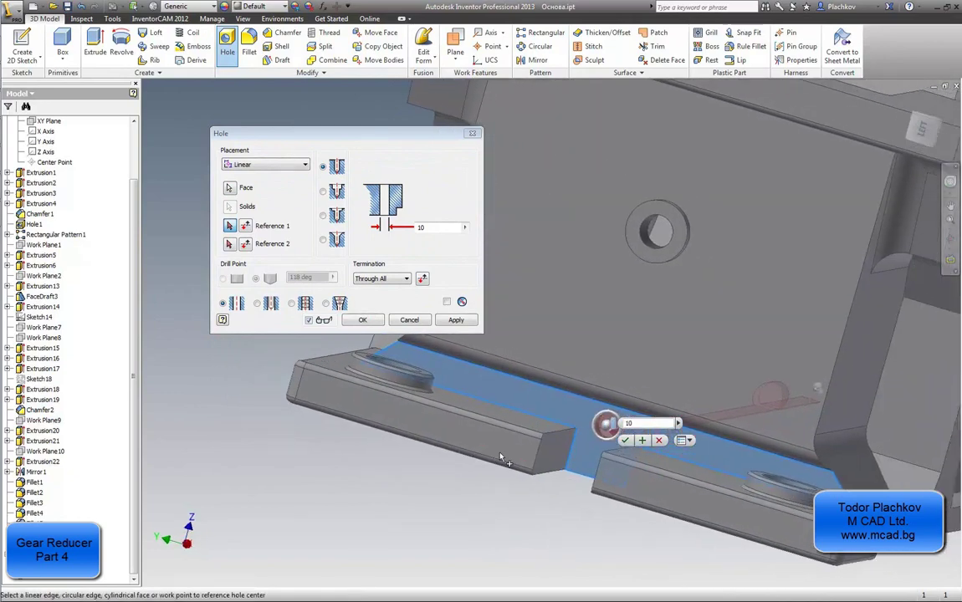
pyautogui.click(574, 473)
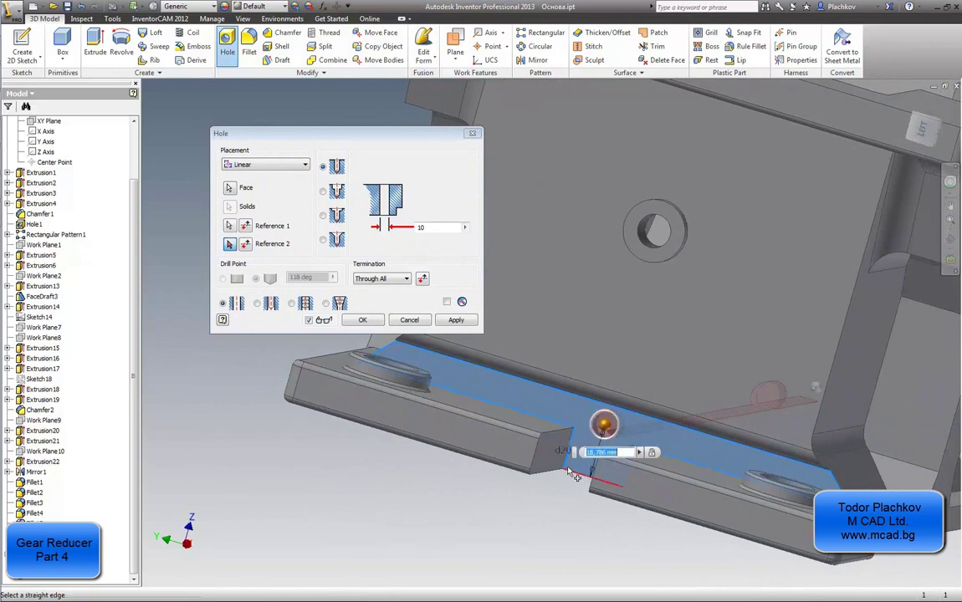
pyautogui.write('15')
pyautogui.press('Return')
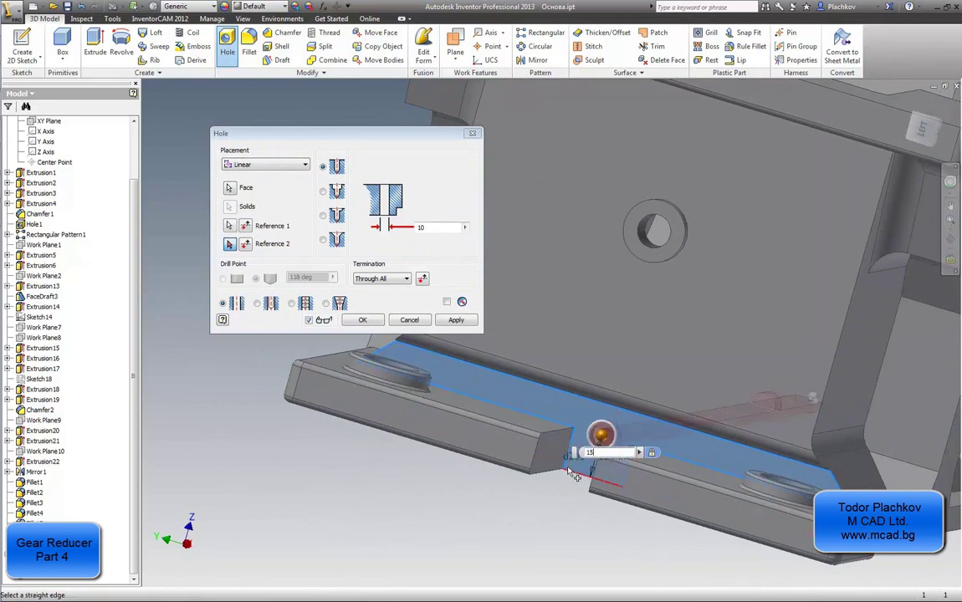
# Step: Set the hole 102.5 mm from the foot's outer side edge and create it as a 10 mm through-all hole
pyautogui.click(293, 372)
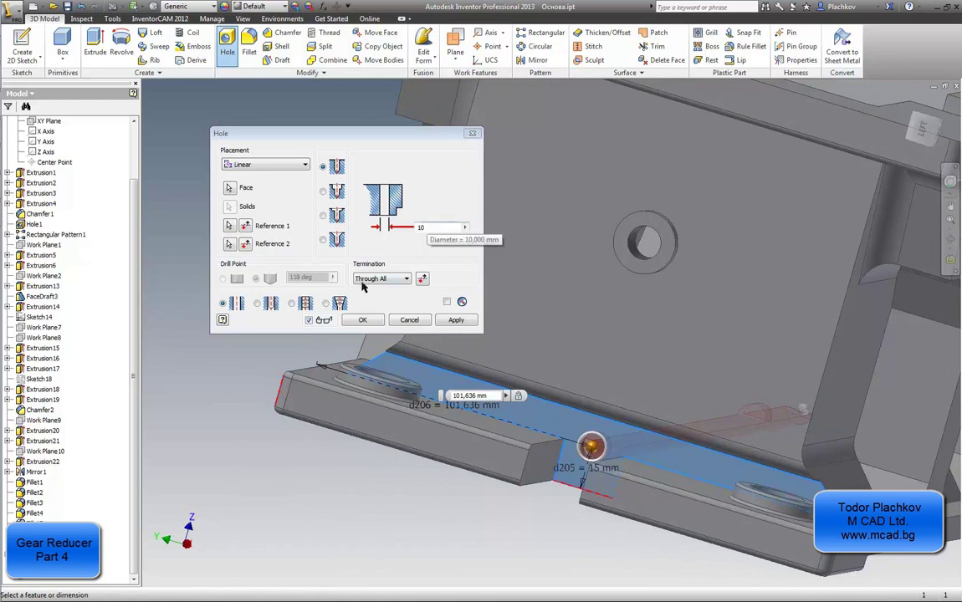
pyautogui.moveTo(493, 397); pyautogui.dragTo(279, 340)
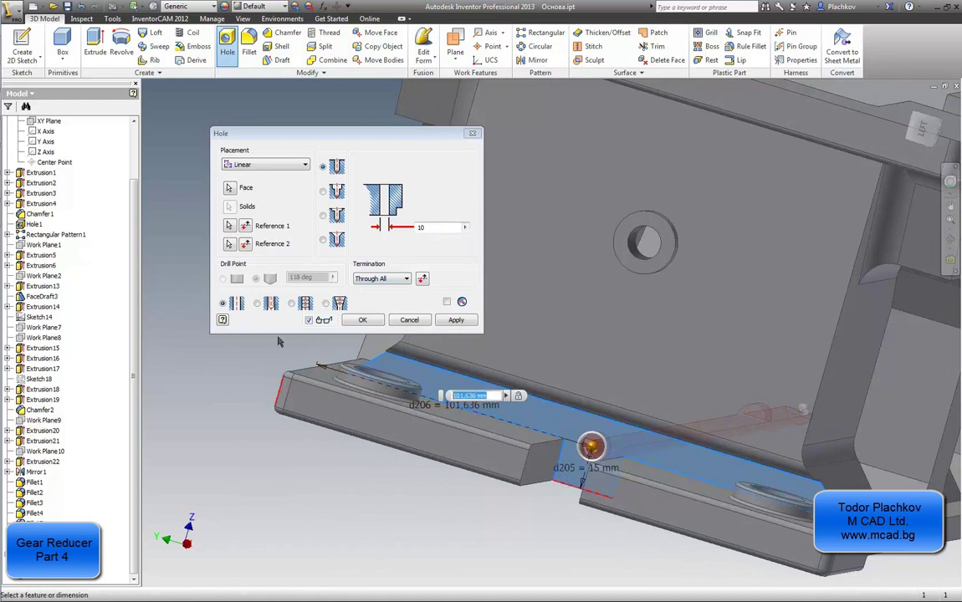
pyautogui.write('102.5')
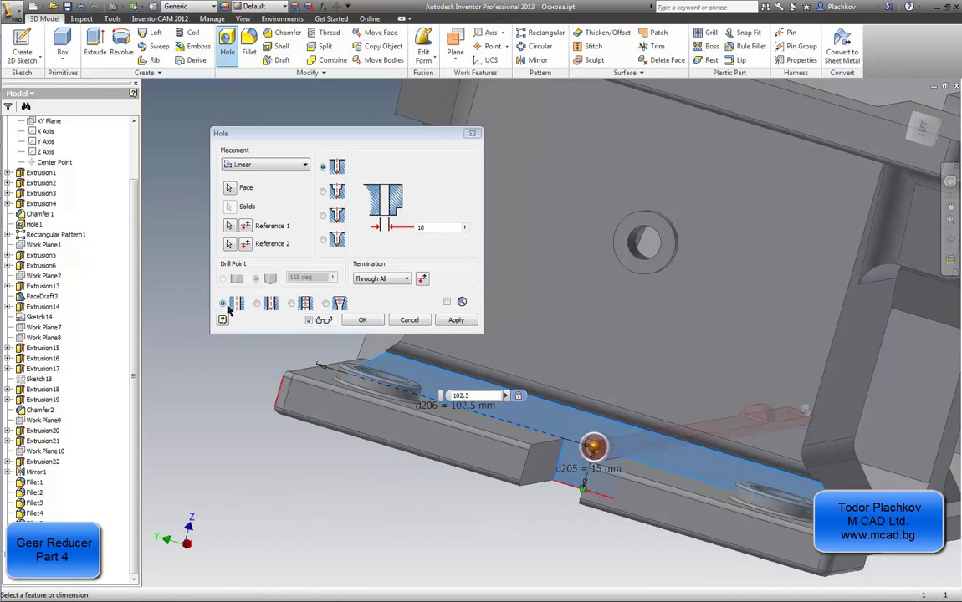
pyautogui.moveTo(536, 382); pyautogui.dragTo(486, 388, button='middle')
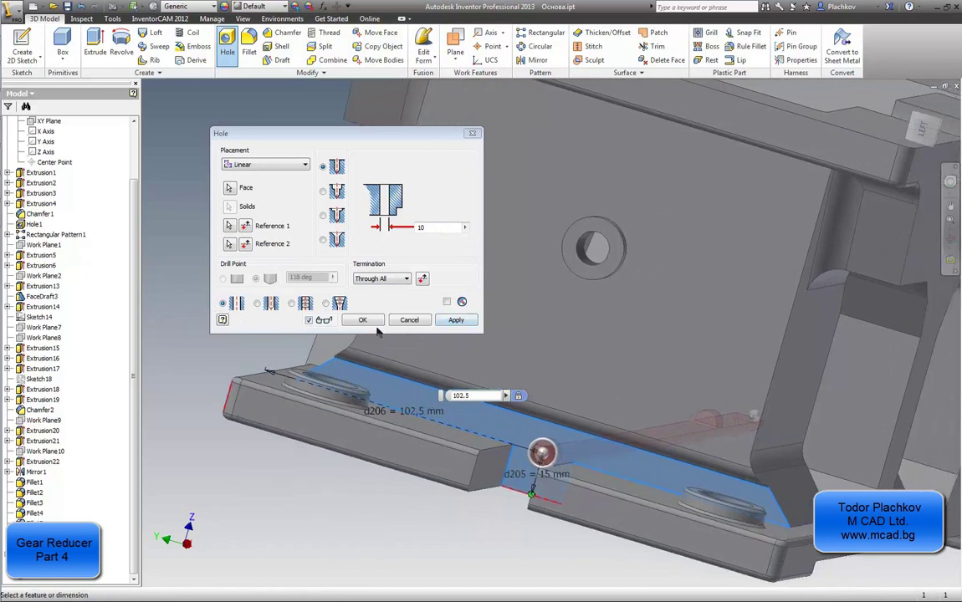
pyautogui.click(365, 322)
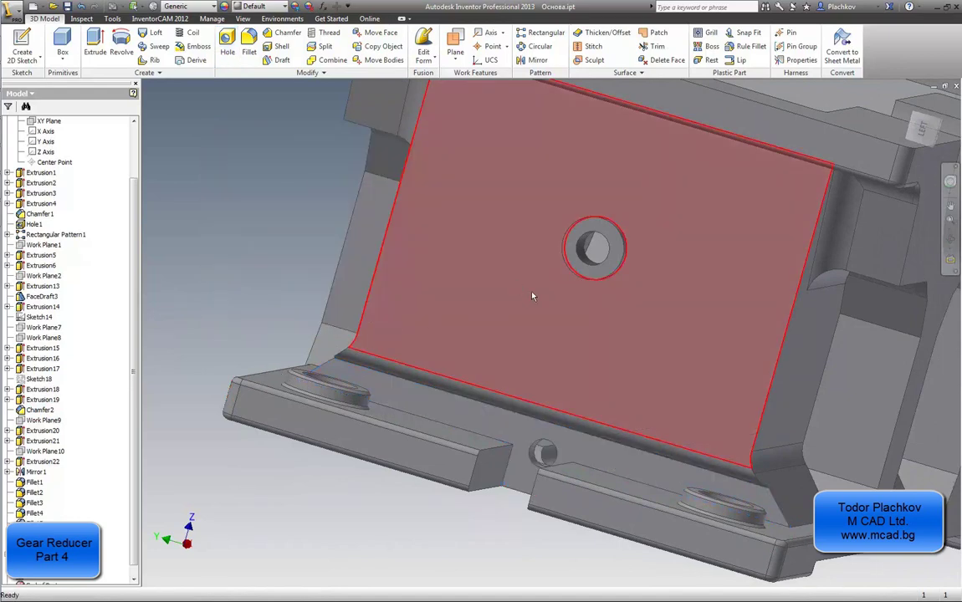
pyautogui.scroll(3, 539, 286)
pyautogui.keyDown('shift'); pyautogui.moveTo(539, 286); pyautogui.dragTo(501, 288, button='middle'); pyautogui.keyUp('shift')
pyautogui.keyDown('shift'); pyautogui.moveTo(552, 351); pyautogui.dragTo(446, 322, button='middle'); pyautogui.keyUp('shift')
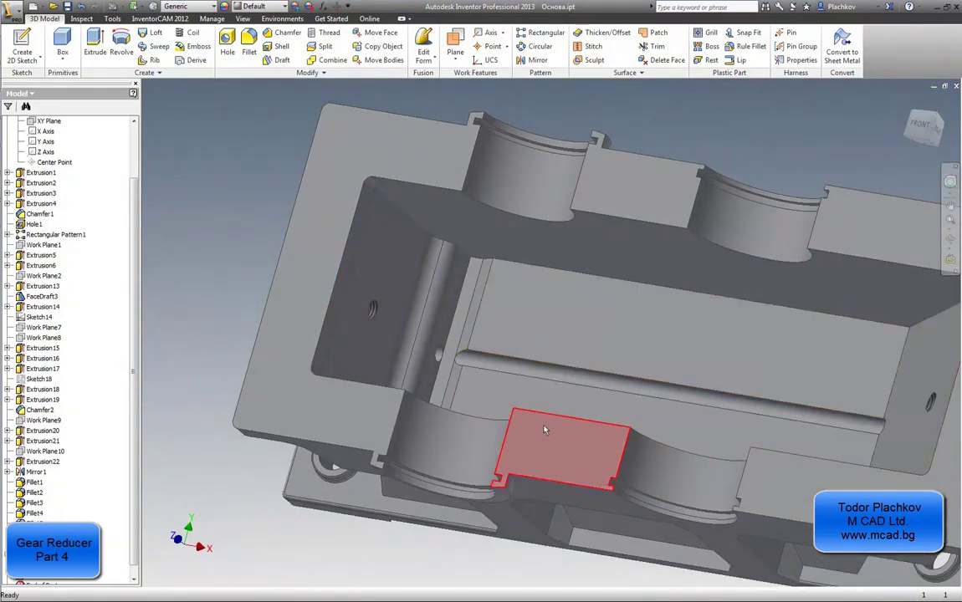
pyautogui.keyDown('shift'); pyautogui.moveTo(546, 430); pyautogui.dragTo(446, 422, button='middle'); pyautogui.keyUp('shift')
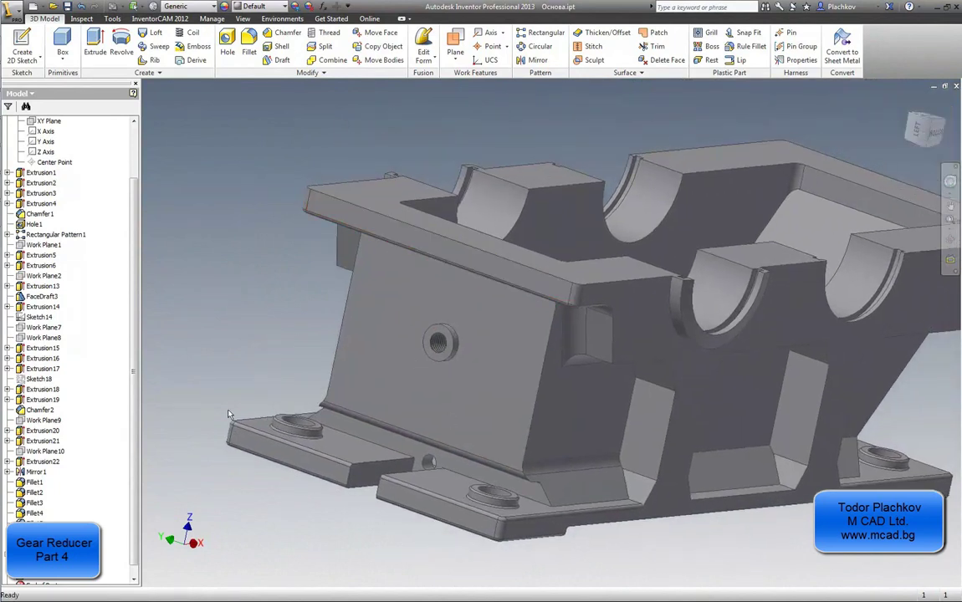
pyautogui.scroll(-1, 75, 466)
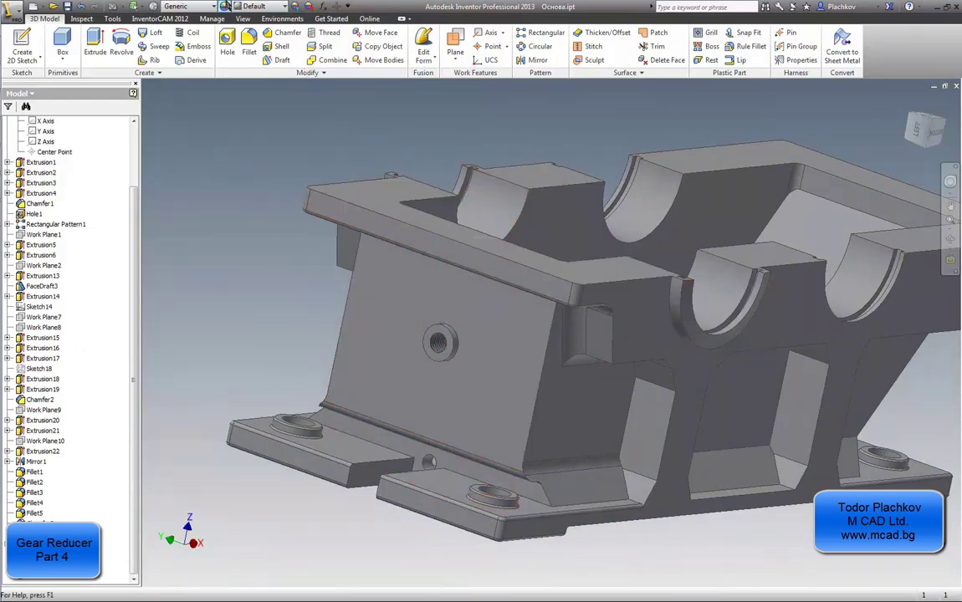
pyautogui.click(242, 18)
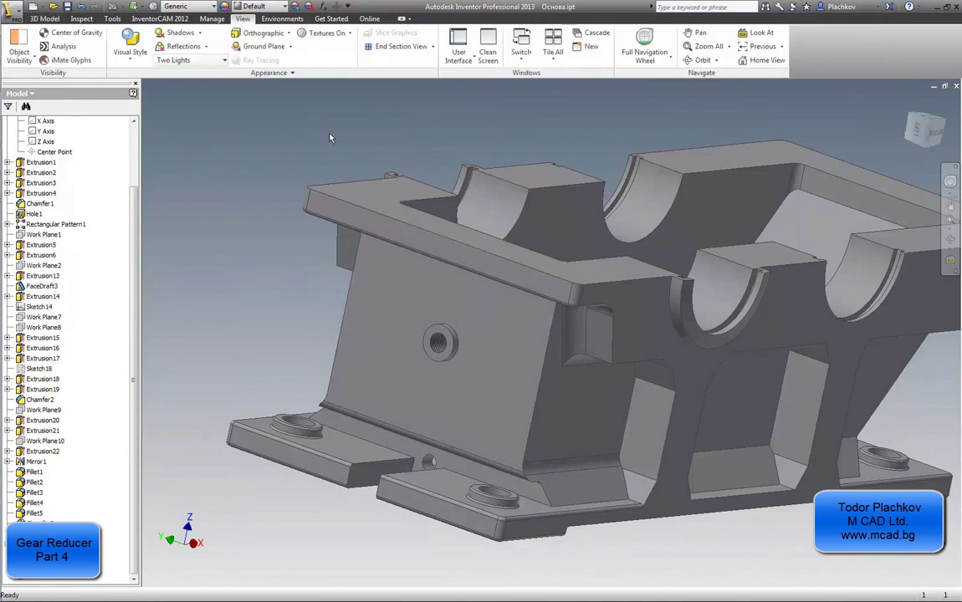
# Step: Section the base with a half section view through the XZ origin plane at 0 mm offset
pyautogui.click(433, 47)
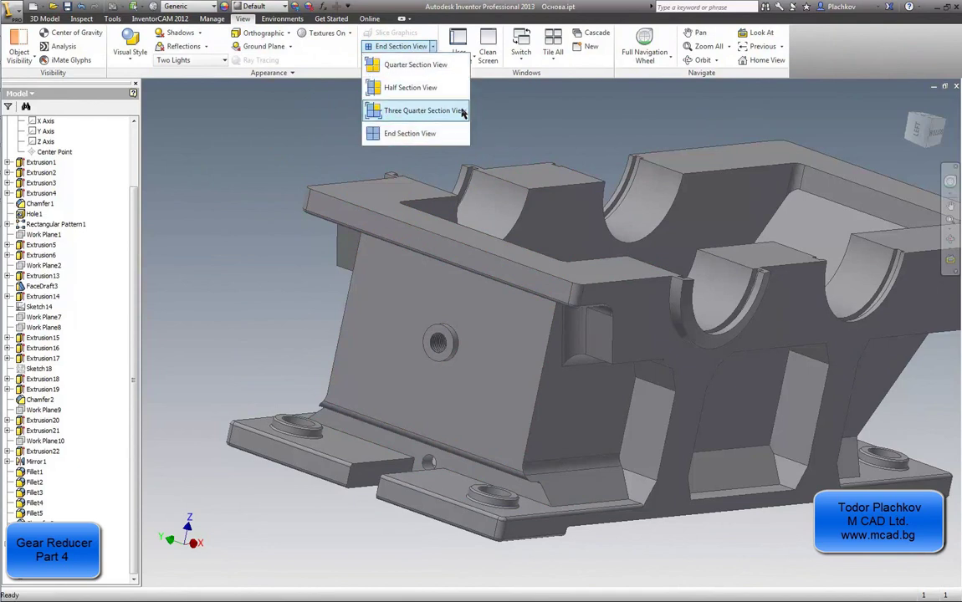
pyautogui.click(419, 88)
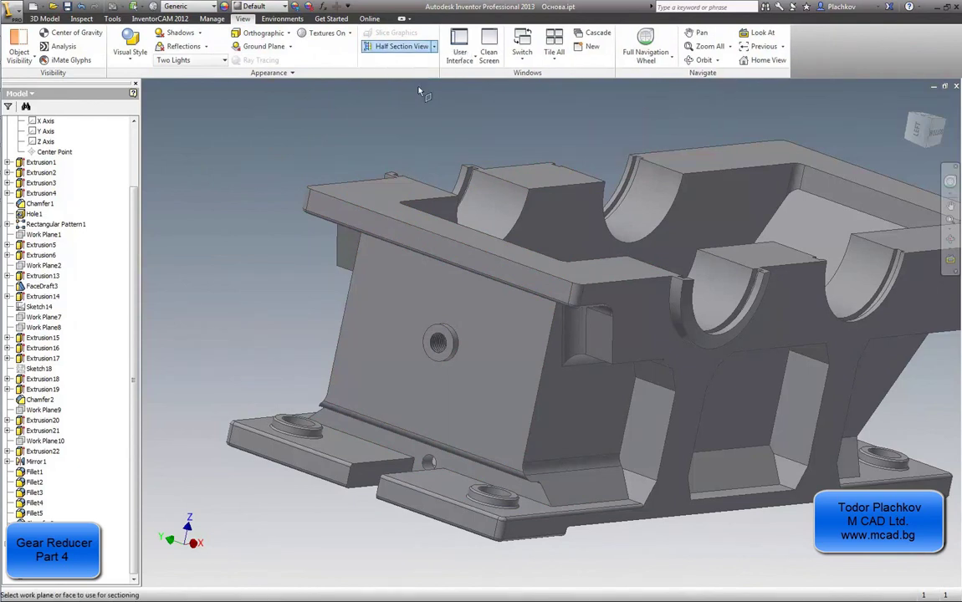
pyautogui.scroll(2, 73, 197)
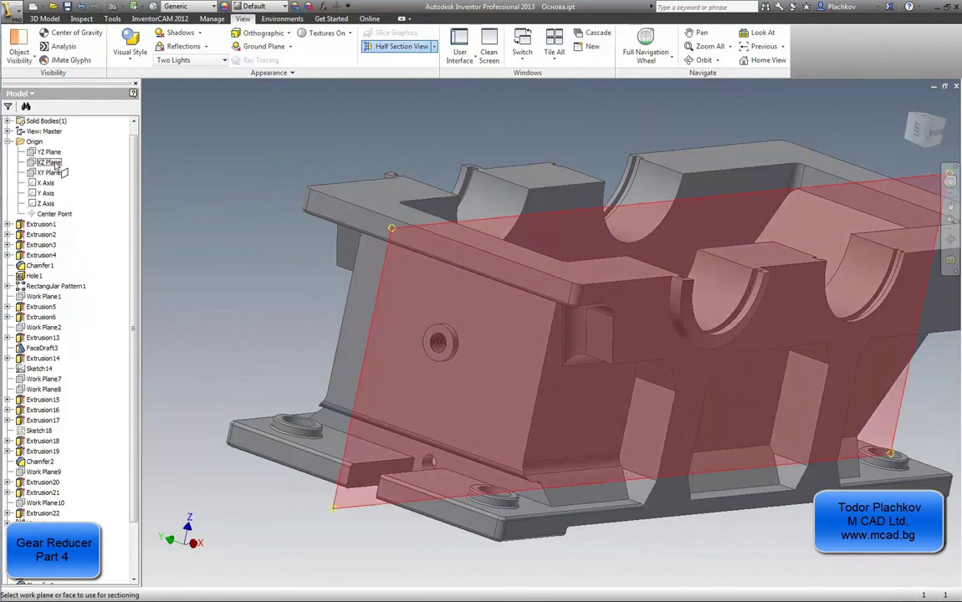
pyautogui.click(54, 163)
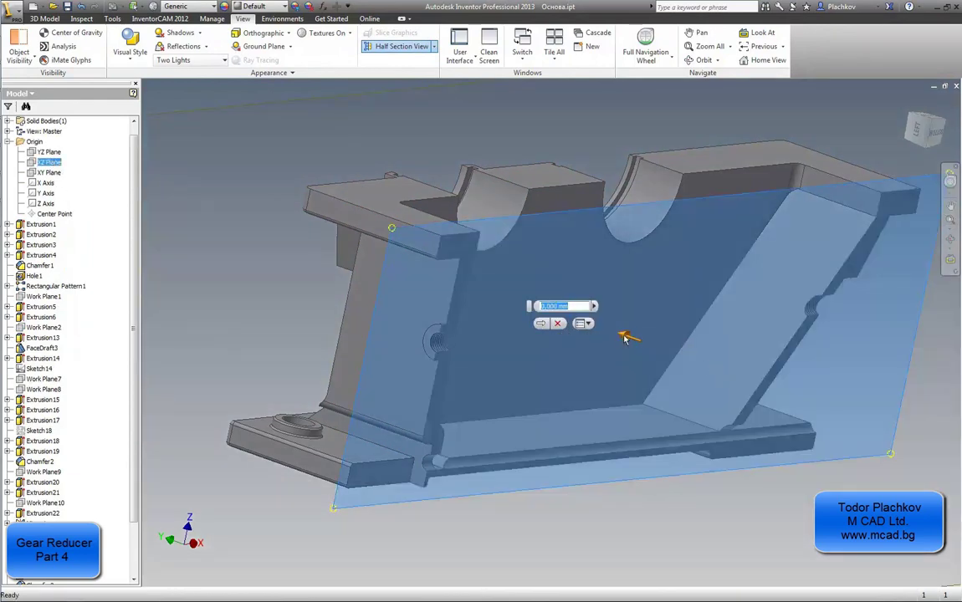
pyautogui.moveTo(626, 339); pyautogui.dragTo(582, 309)
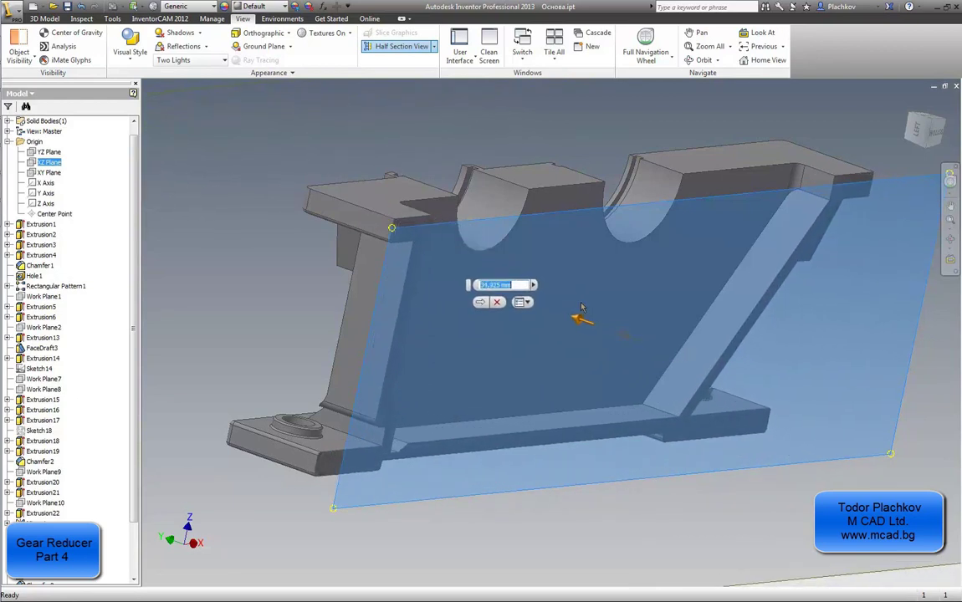
pyautogui.press('Return')
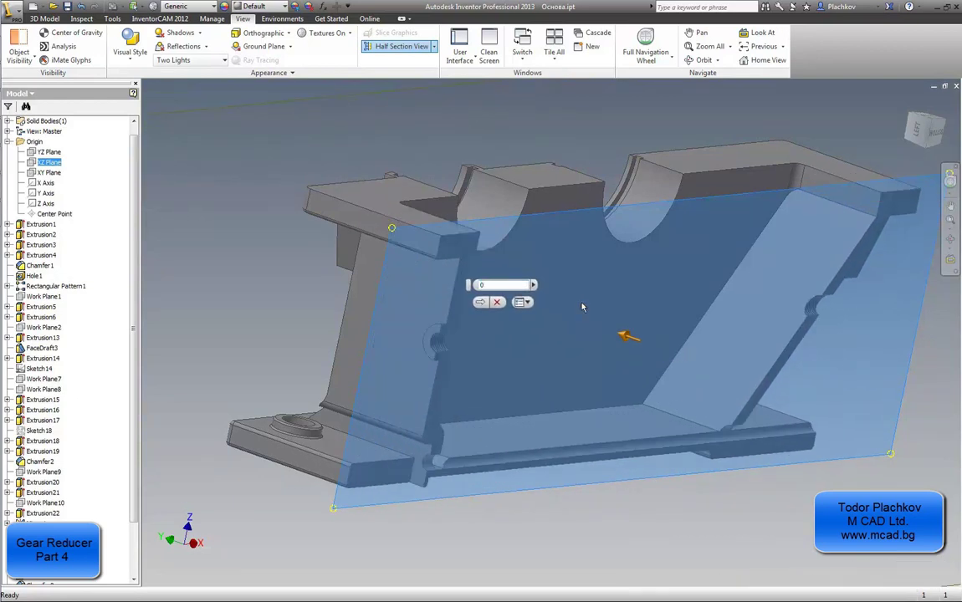
pyautogui.rightClick(606, 516)
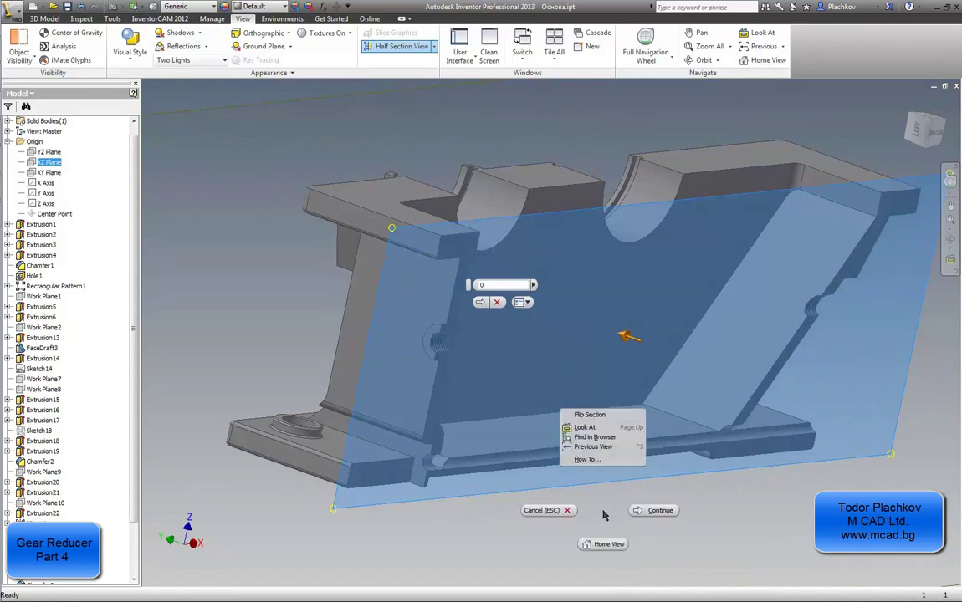
pyautogui.click(633, 513)
pyautogui.rightClick(633, 512)
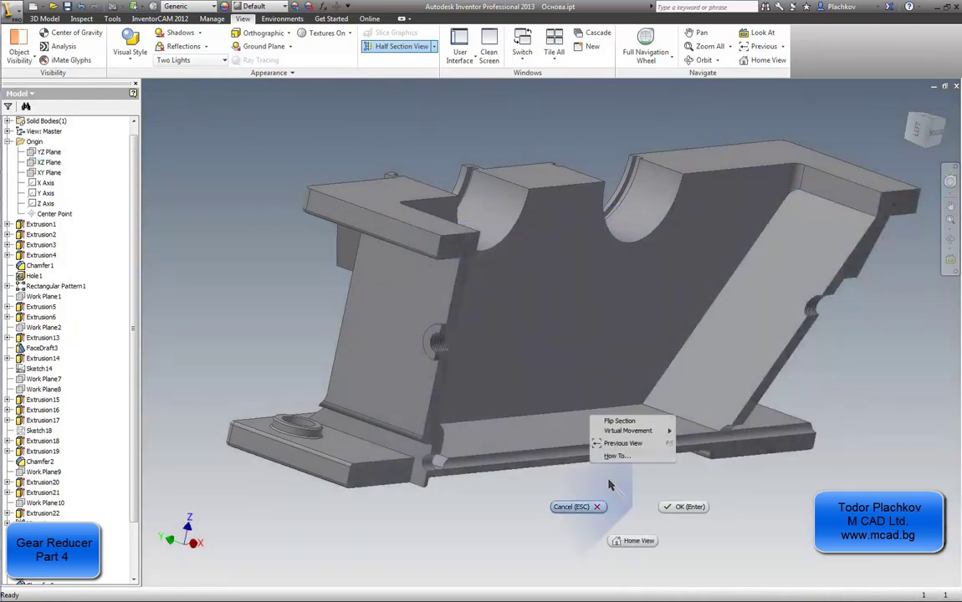
pyautogui.click(684, 507)
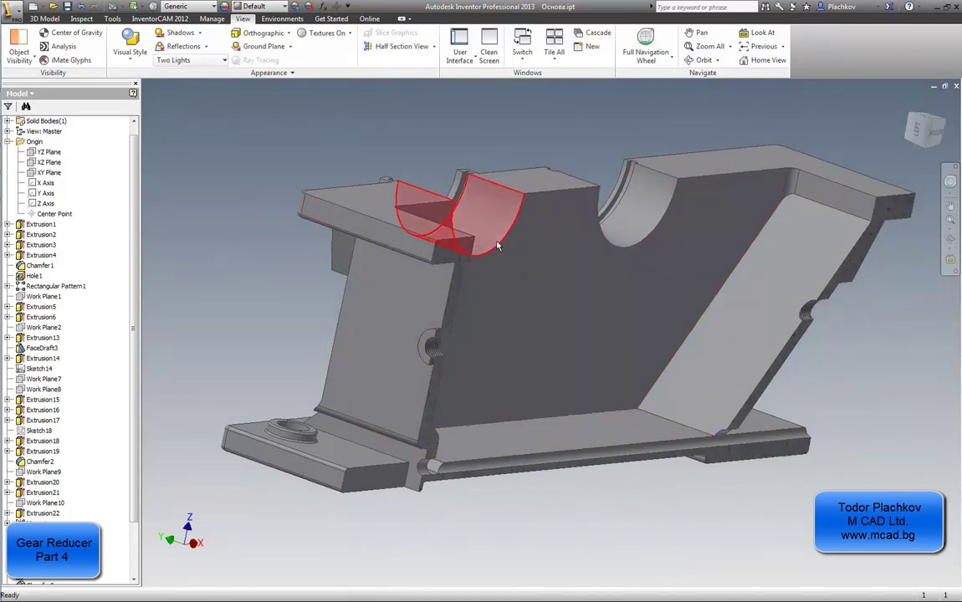
# Step: Open the M14x2 plug hole feature for editing and switch its termination to Distance
pyautogui.press('F4')
pyautogui.moveTo(592, 324); pyautogui.dragTo(541, 323)
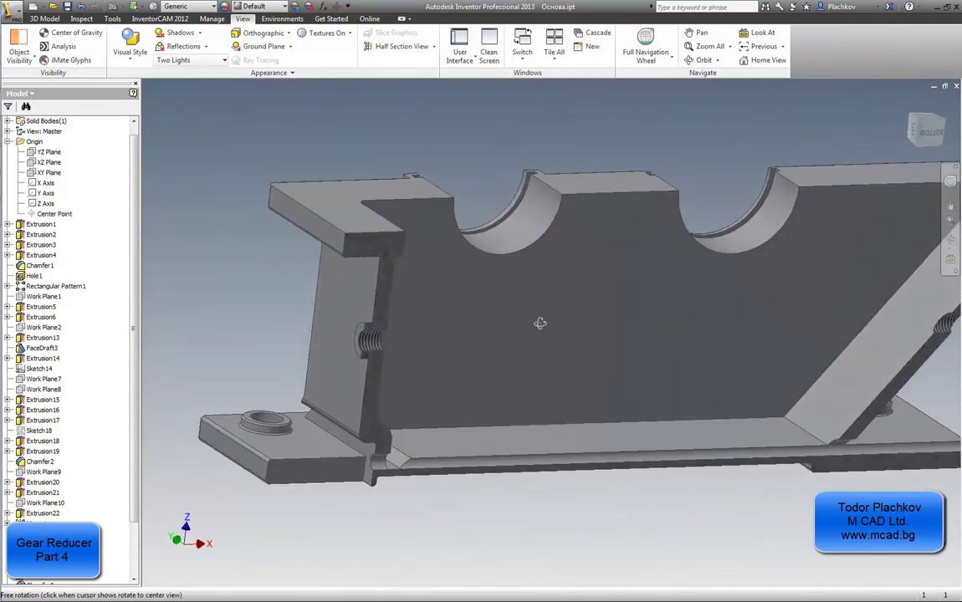
pyautogui.scroll(-3, 467, 440)
pyautogui.scroll(3, 417, 304)
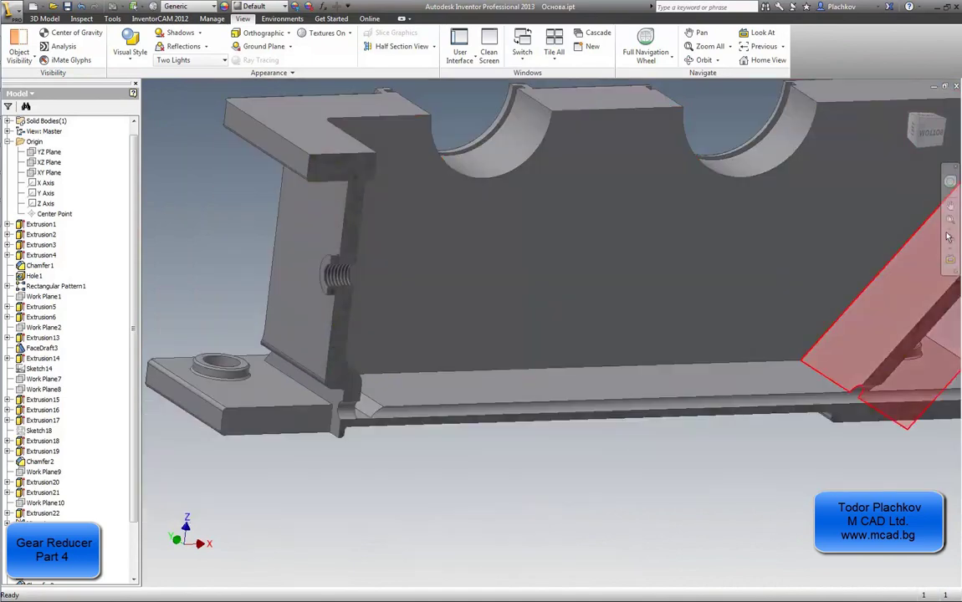
pyautogui.moveTo(801, 356); pyautogui.dragTo(706, 384, button='middle')
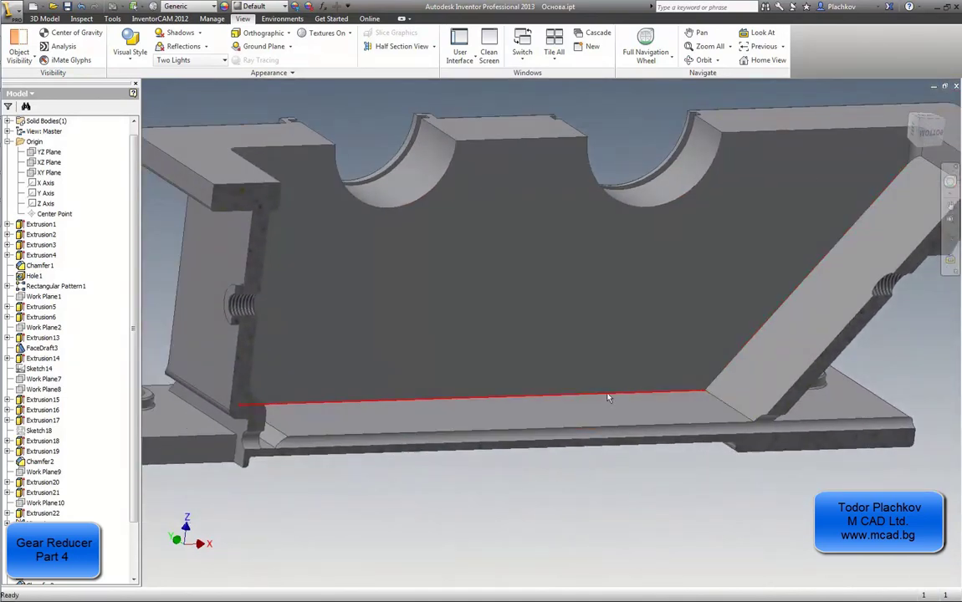
pyautogui.scroll(-2, 106, 502)
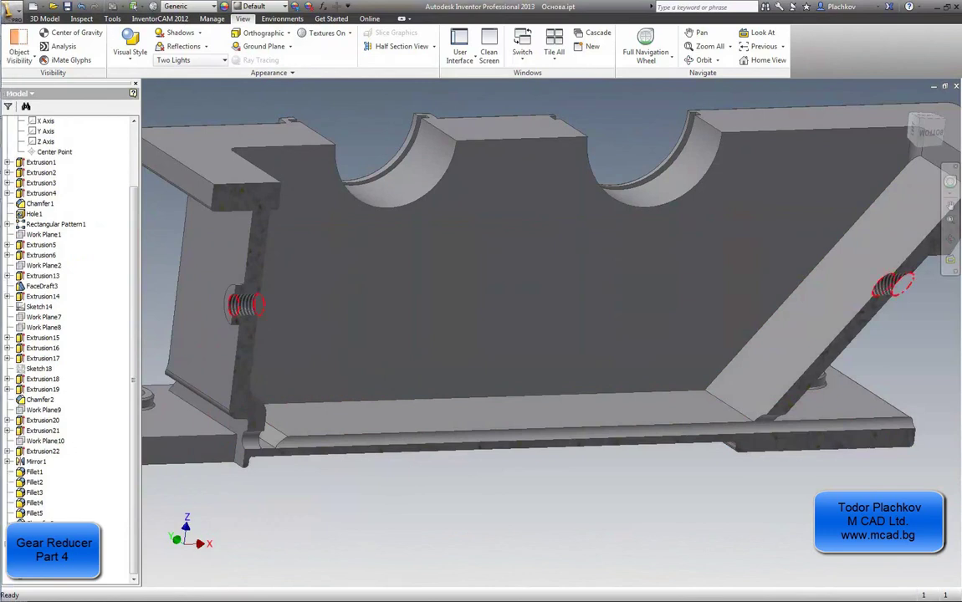
pyautogui.click(586, 286)
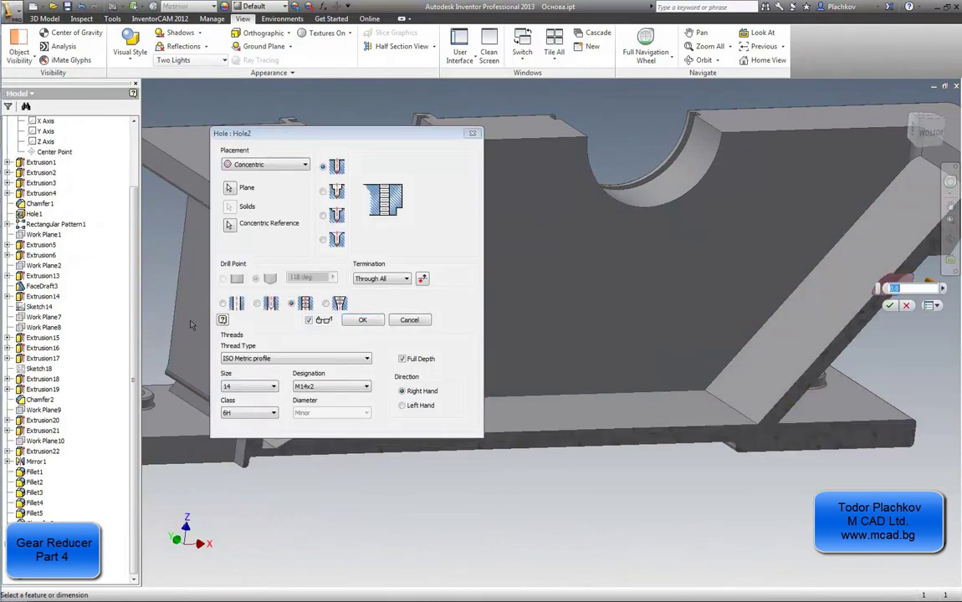
pyautogui.click(396, 281)
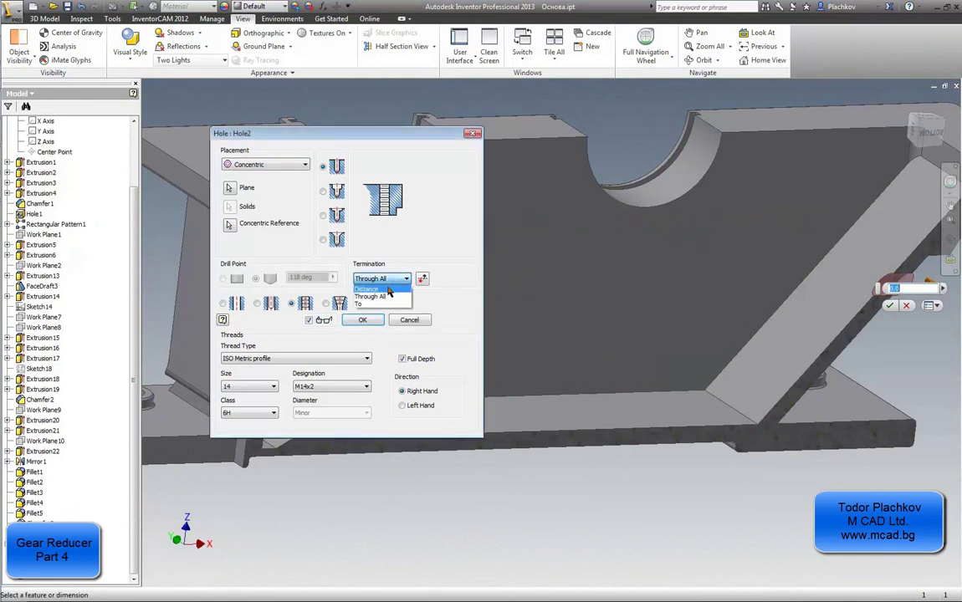
pyautogui.click(378, 288)
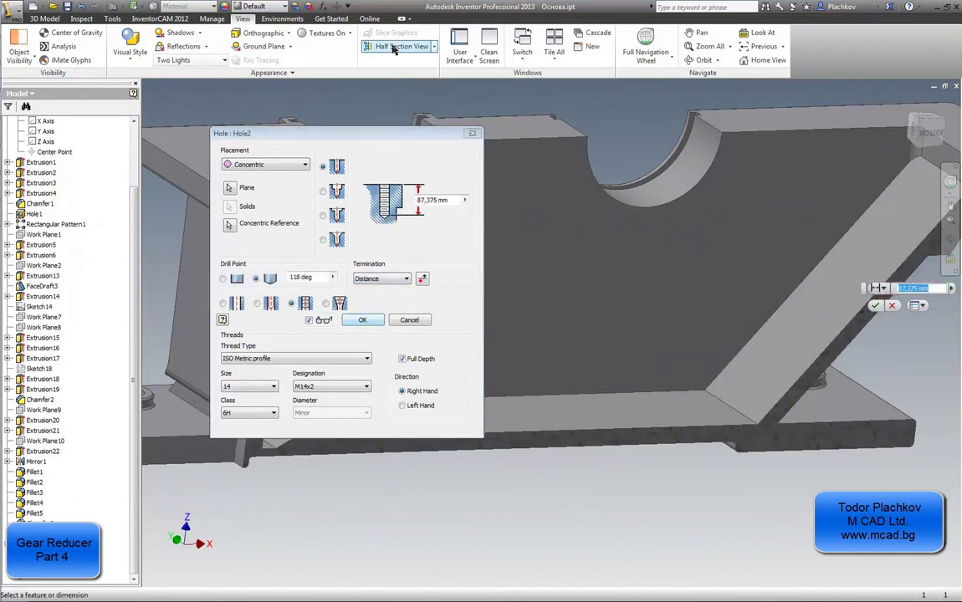
# Step: Shorten the M14 plug hole's depth to about 22.3 mm, passing only through the near wall, and apply the edit
pyautogui.moveTo(401, 134); pyautogui.dragTo(413, 373)
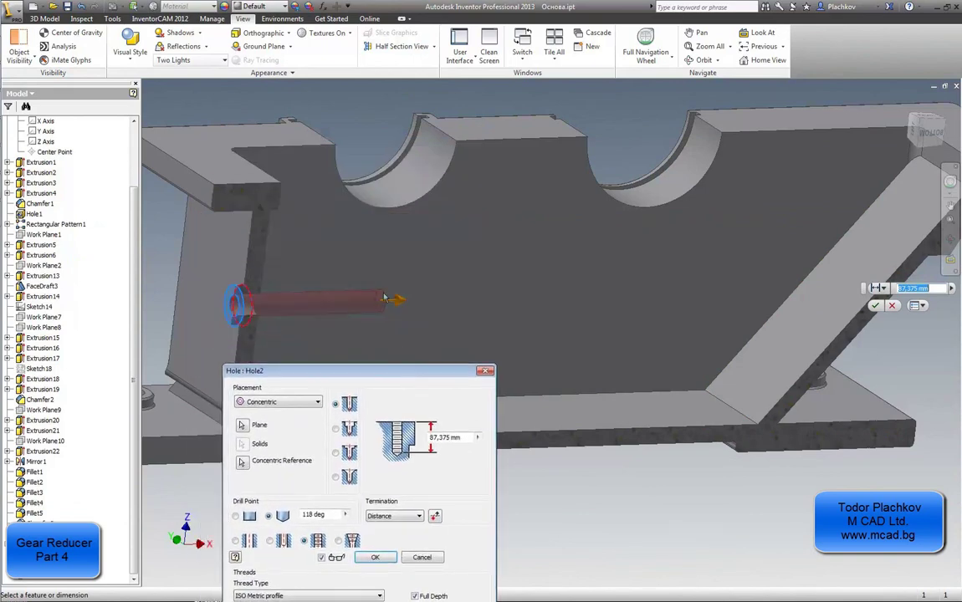
pyautogui.moveTo(401, 303); pyautogui.dragTo(292, 317)
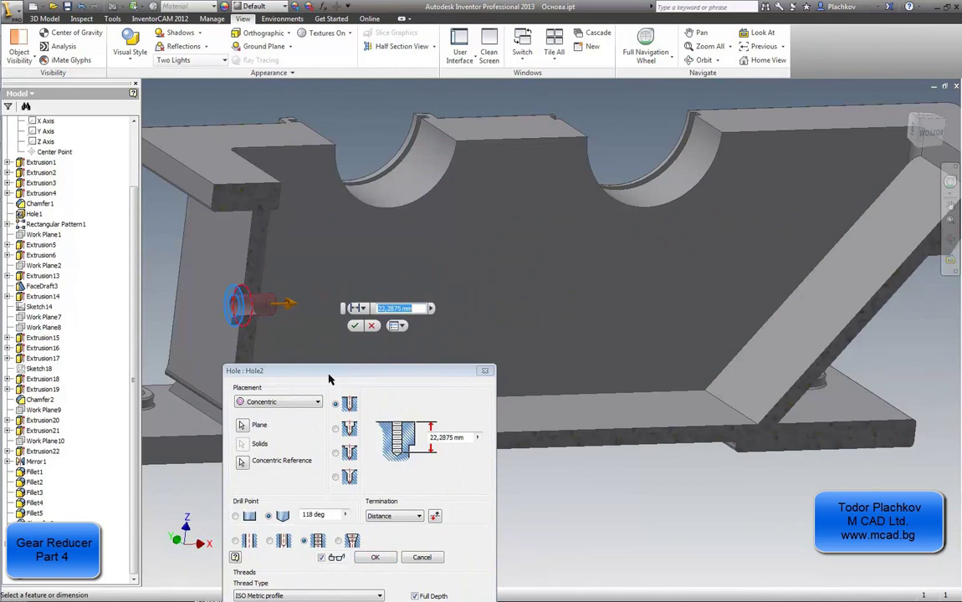
pyautogui.moveTo(328, 380); pyautogui.dragTo(377, 127)
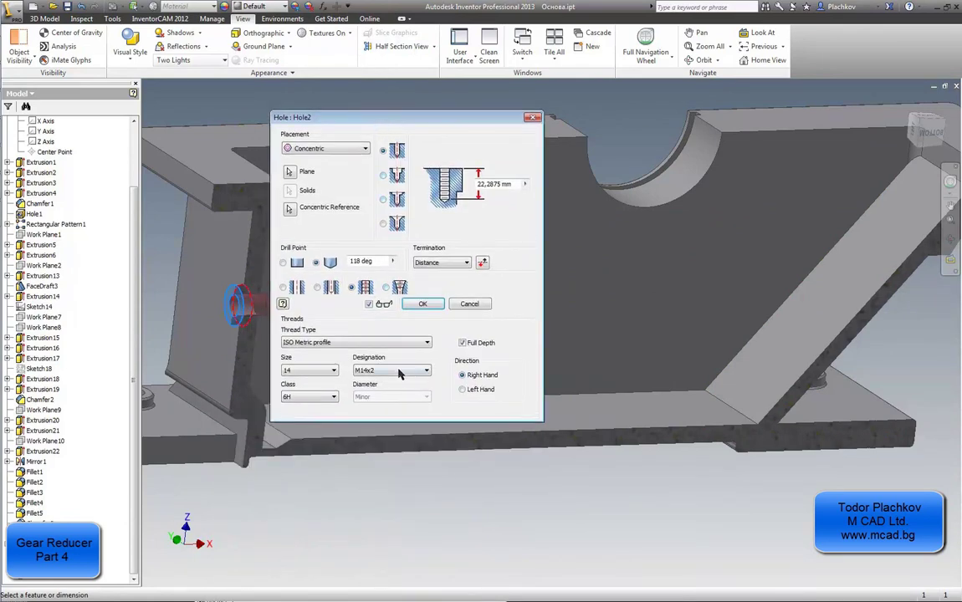
pyautogui.click(422, 304)
# Step: Open the lower 10 mm drain hole for editing and switch its termination to Distance
pyautogui.scroll(4, 251, 368)
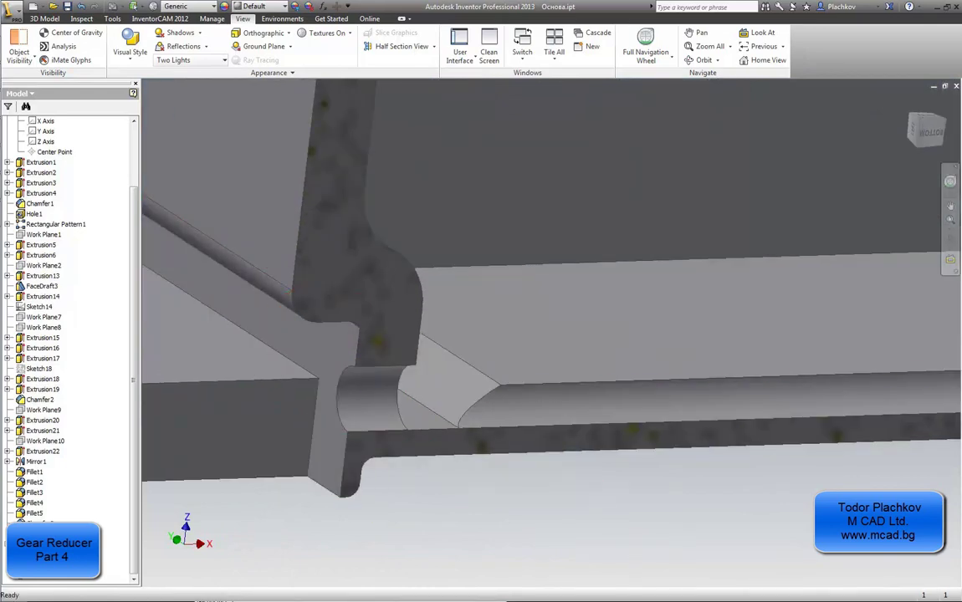
pyautogui.click(38, 534)
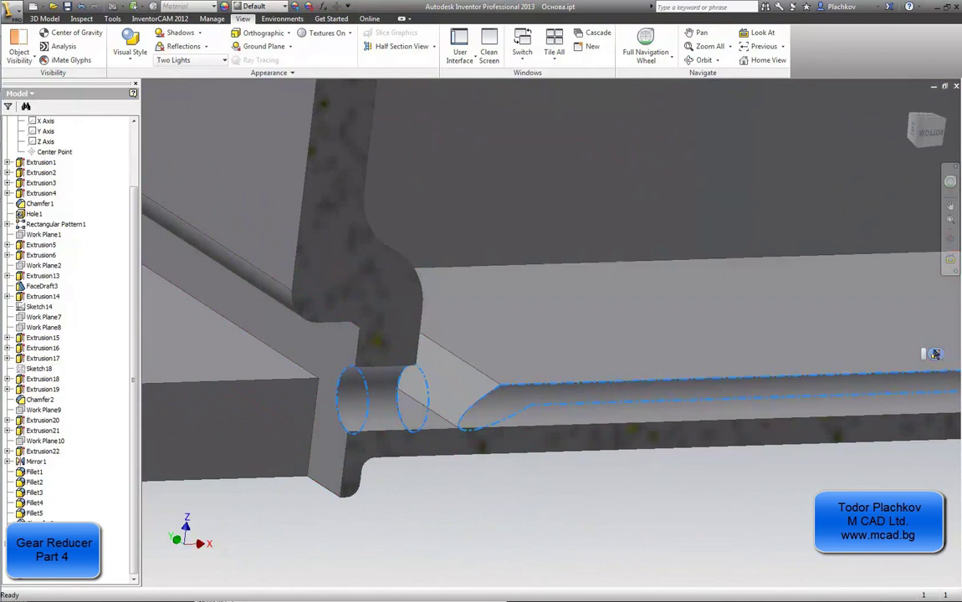
pyautogui.press('h')
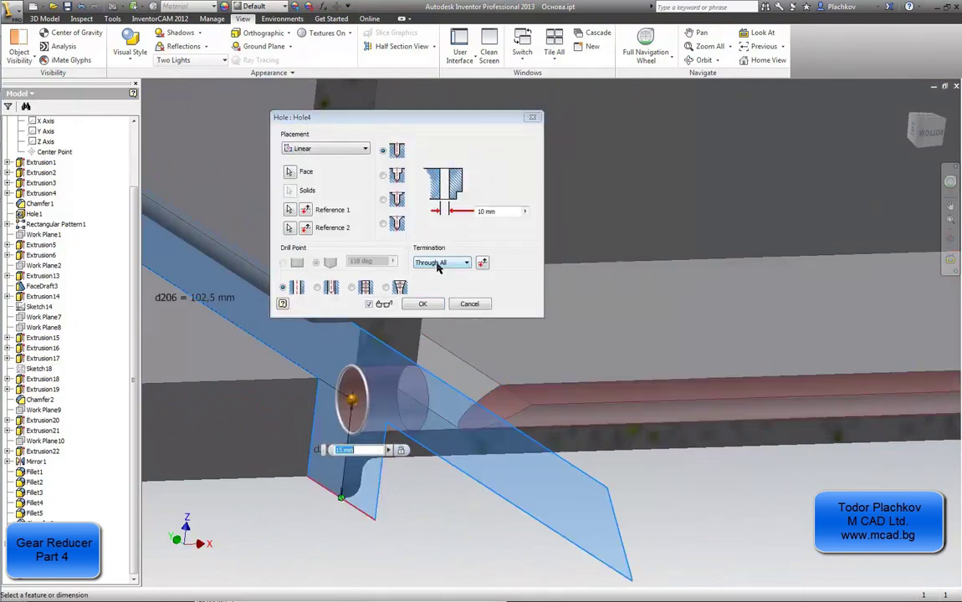
pyautogui.click(439, 263)
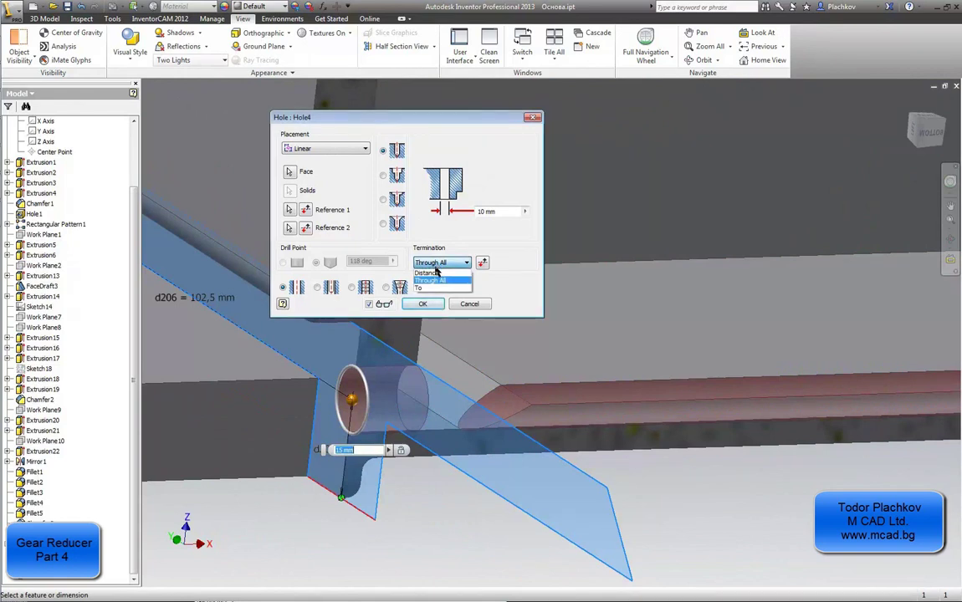
pyautogui.click(427, 273)
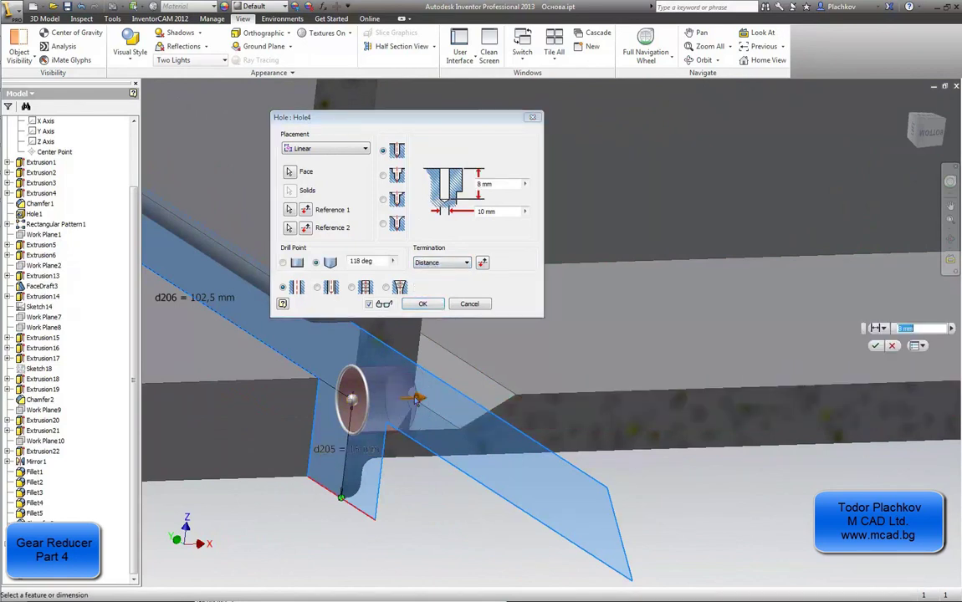
# Step: Set the drain hole's depth to about 12.76 mm, reaching just past the end wall, and apply the edit
pyautogui.moveTo(415, 399); pyautogui.dragTo(454, 429)
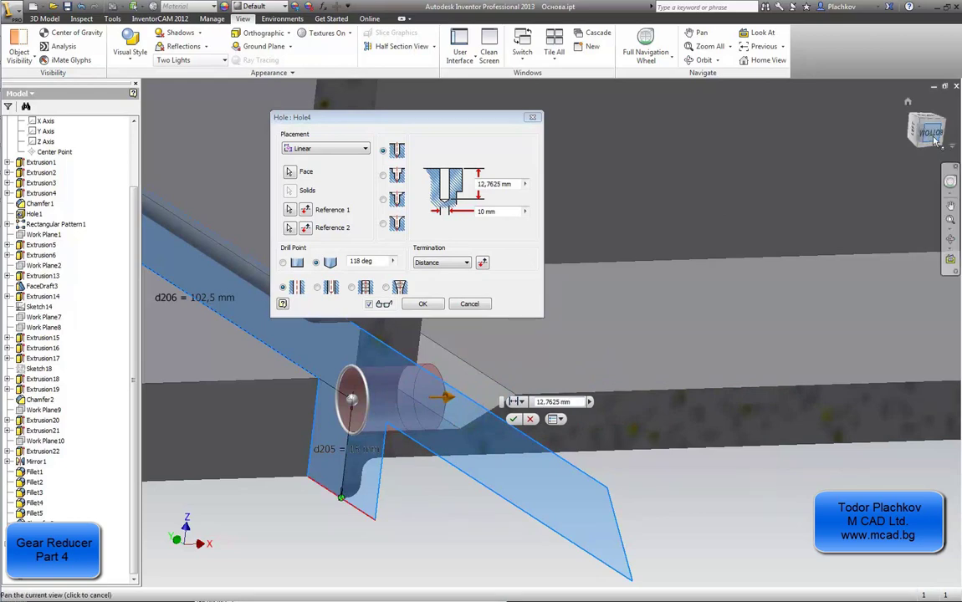
pyautogui.click(933, 136)
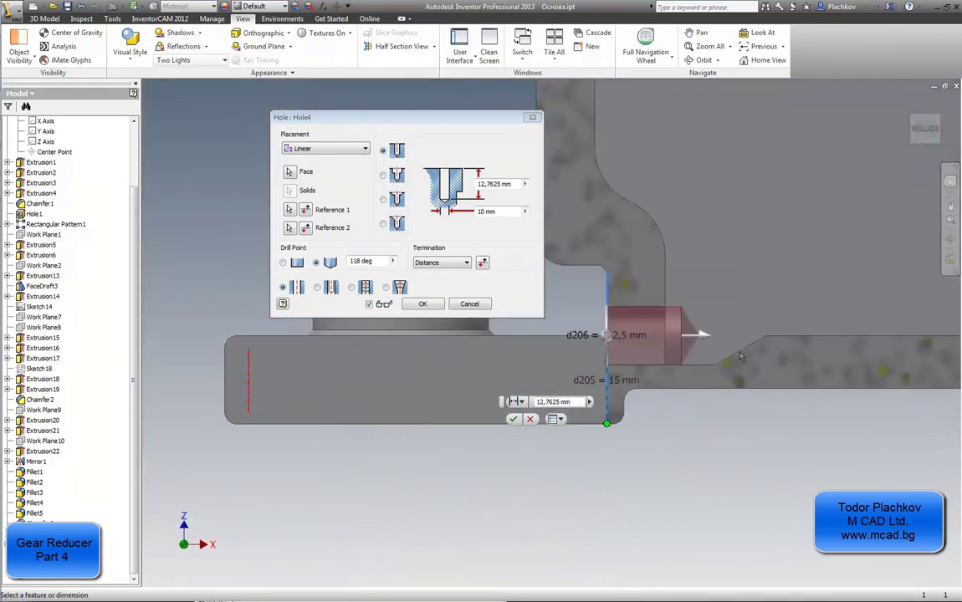
pyautogui.moveTo(739, 356); pyautogui.dragTo(601, 389, button='middle')
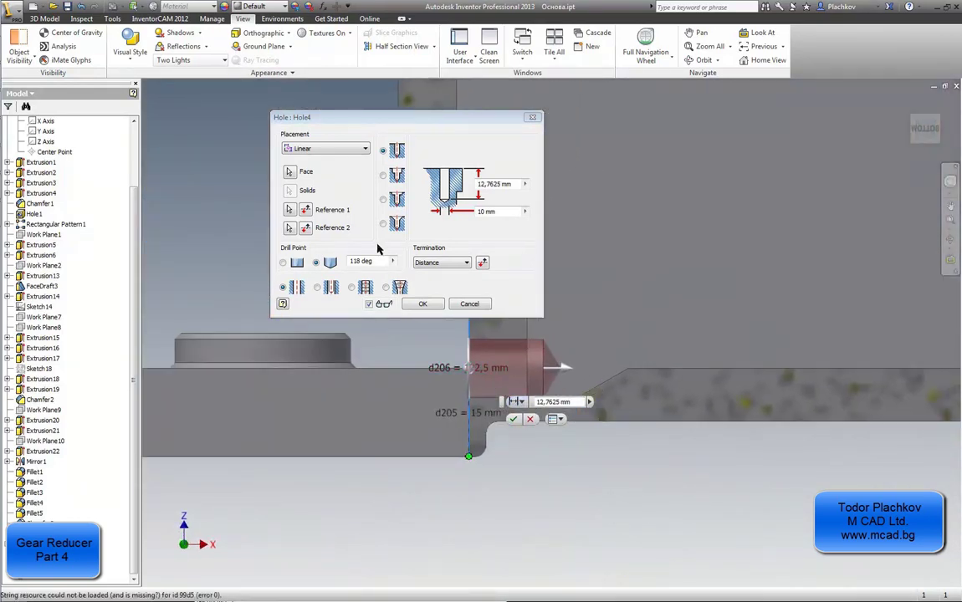
pyautogui.click(422, 304)
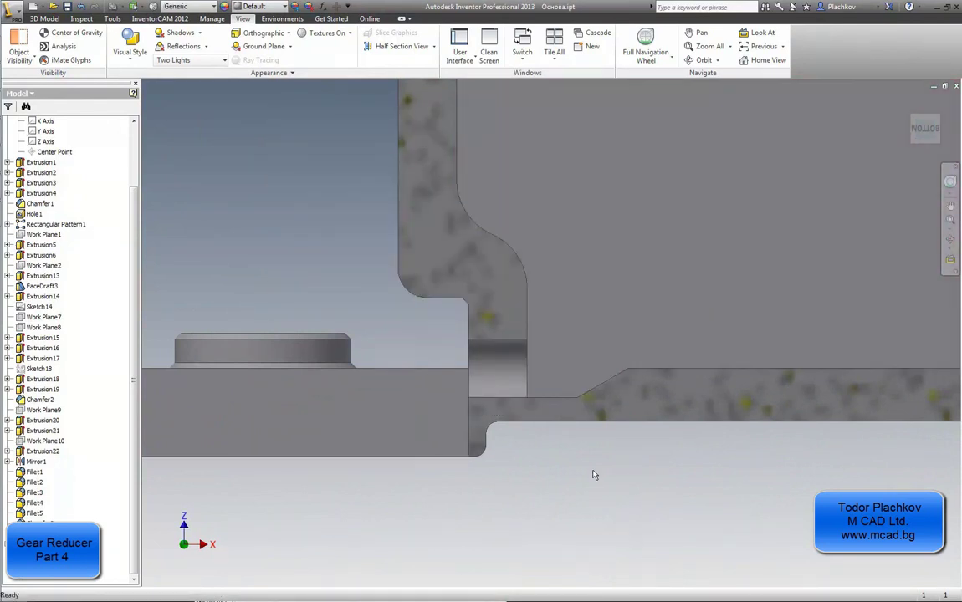
# Step: End the half section view to display the whole base again
pyautogui.scroll(2, 594, 476)
pyautogui.scroll(2, 589, 468)
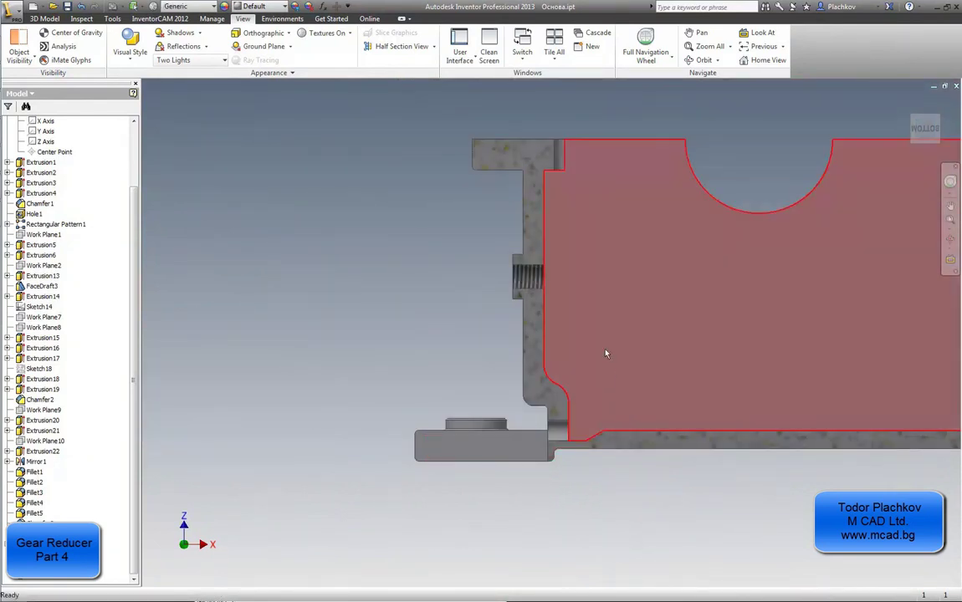
pyautogui.moveTo(621, 368); pyautogui.dragTo(393, 270, button='middle')
pyautogui.keyDown('shift'); pyautogui.moveTo(510, 276); pyautogui.dragTo(472, 347, button='middle'); pyautogui.keyUp('shift')
pyautogui.scroll(2, 548, 304)
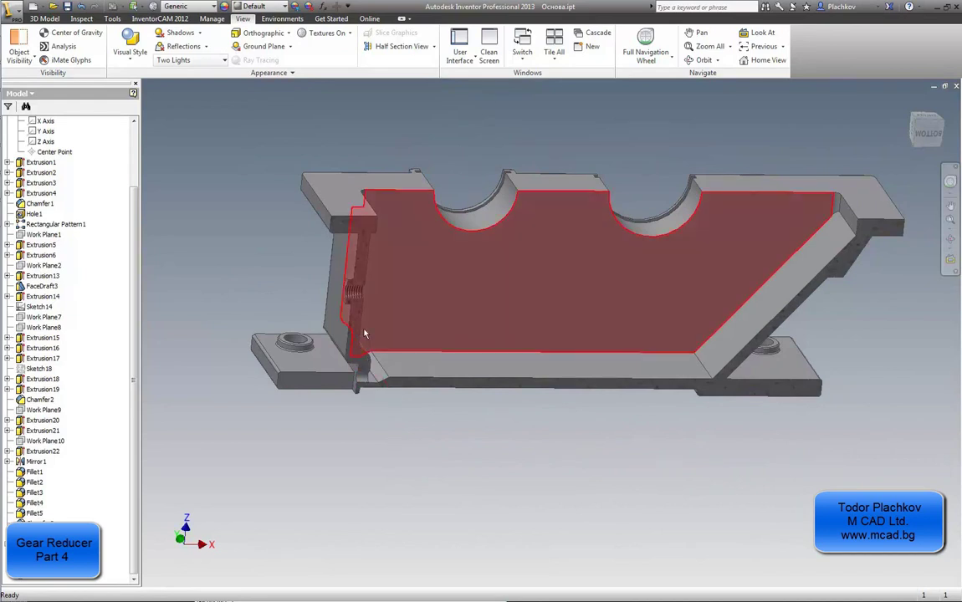
pyautogui.moveTo(333, 358); pyautogui.dragTo(346, 403, button='middle')
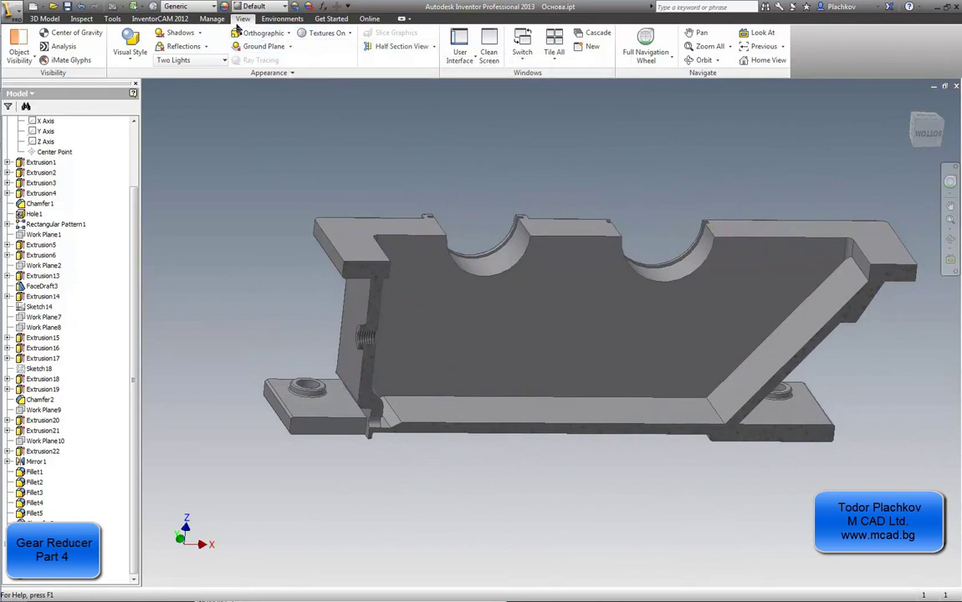
pyautogui.click(434, 46)
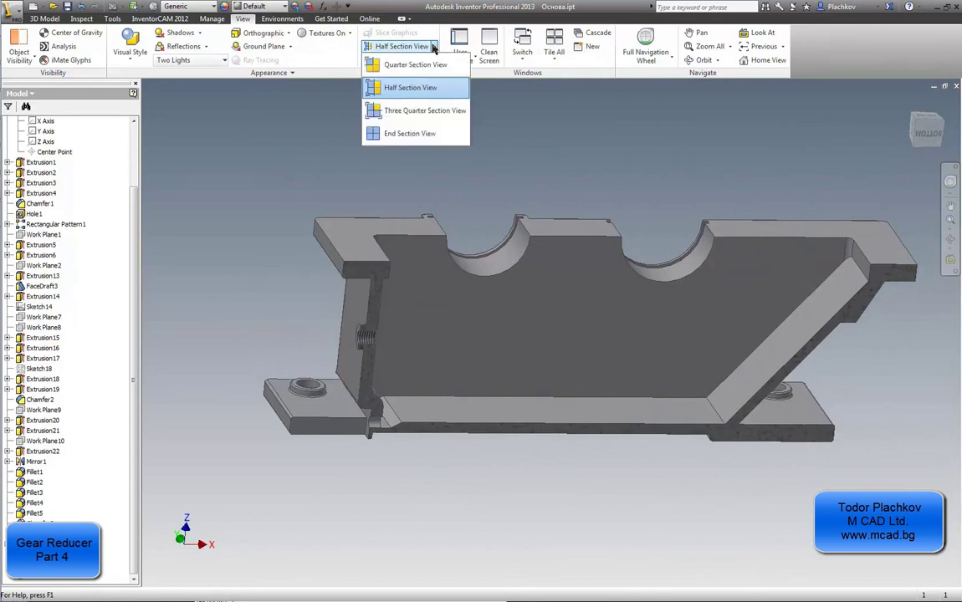
pyautogui.click(405, 133)
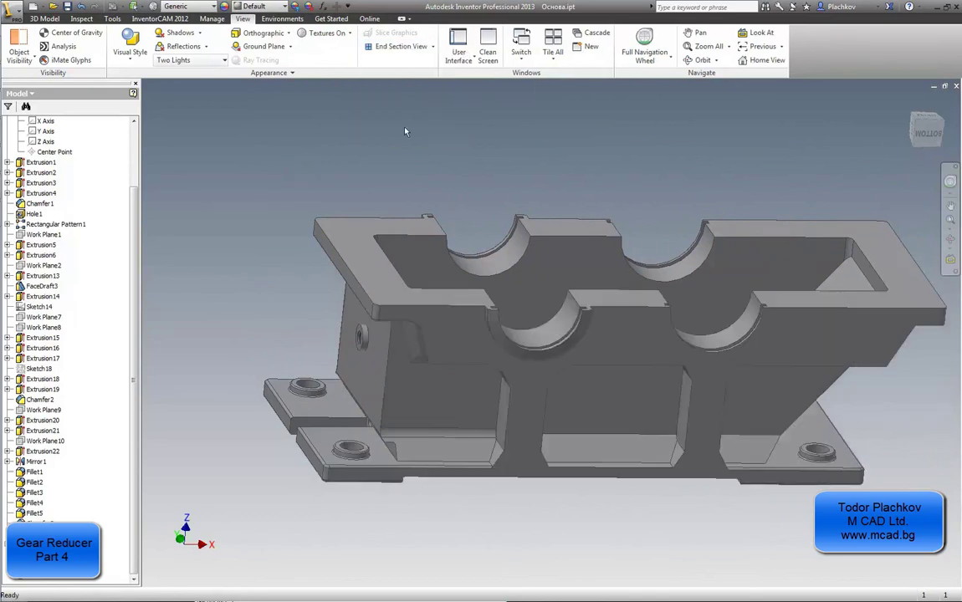
# Step: Examine the complete base from an angled view showing the plug hole and drain hole on its end face
pyautogui.press('F4')
pyautogui.moveTo(524, 360); pyautogui.dragTo(536, 419)
pyautogui.moveTo(585, 277); pyautogui.dragTo(657, 285)
pyautogui.keyDown('shift'); pyautogui.moveTo(657, 286); pyautogui.dragTo(670, 322, button='middle'); pyautogui.keyUp('shift')
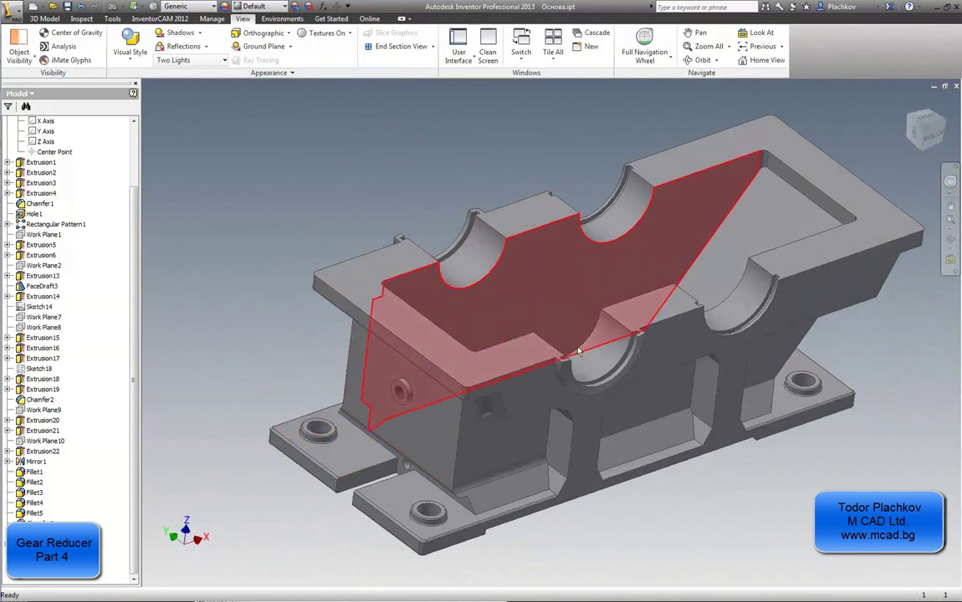
pyautogui.moveTo(468, 306); pyautogui.dragTo(440, 280, button='middle')
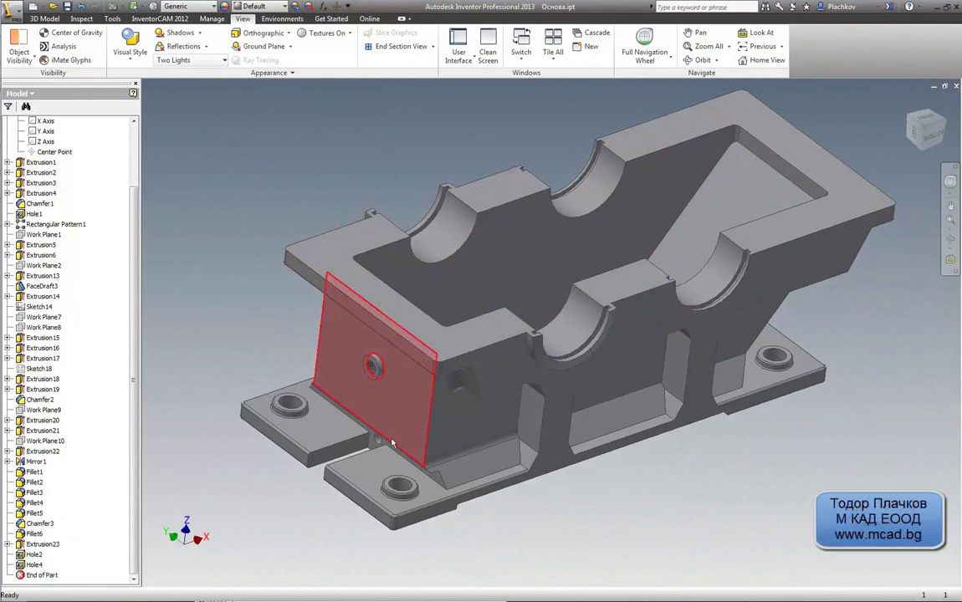